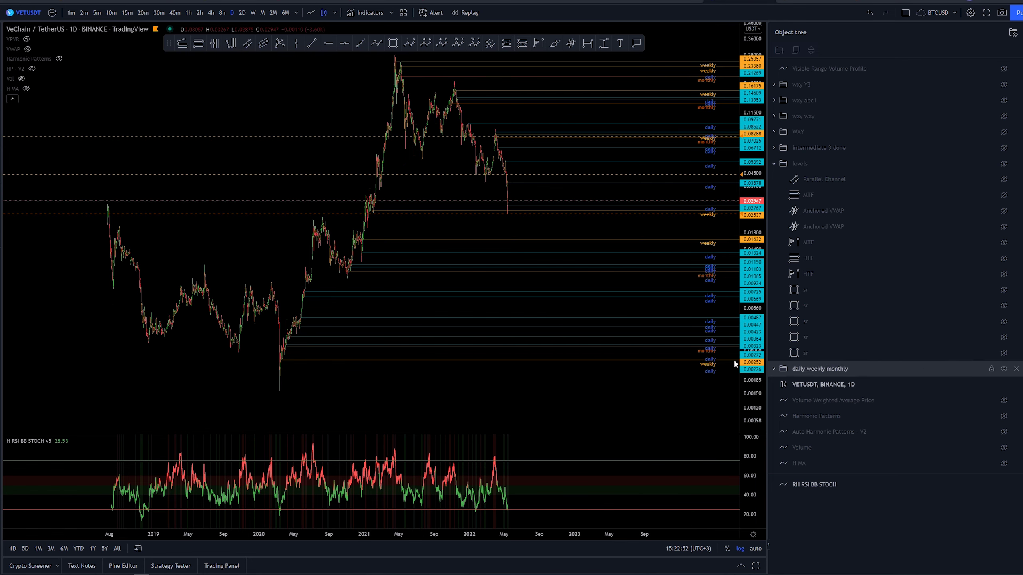
Unhide the five 'sr' support/resistance rectangles in the levels folder
{"action": "left_click_drag", "start_coordinate": [570, 406], "coordinate": [584, 434]}
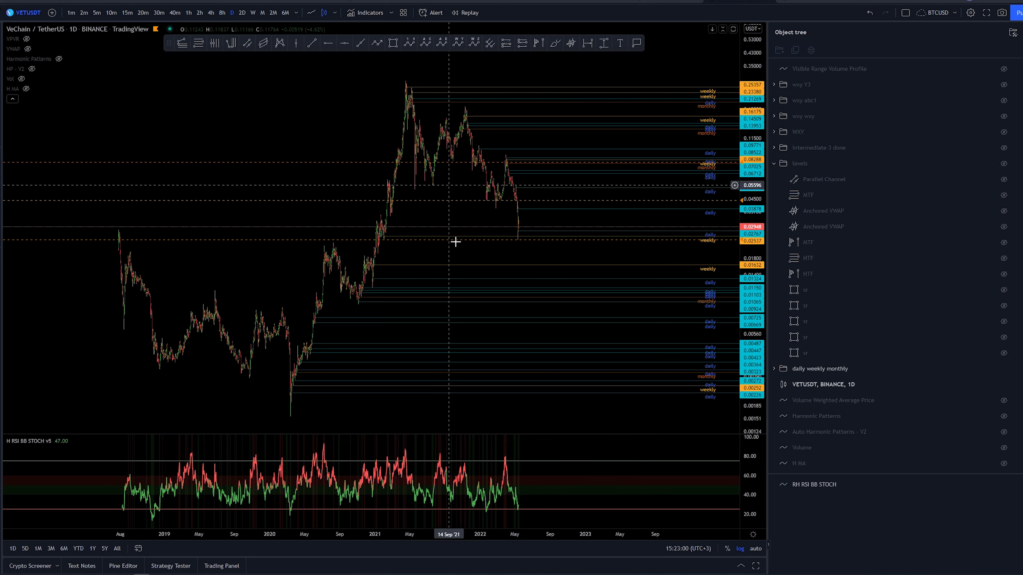
{"action": "left_click", "coordinate": [1004, 353]}
{"action": "left_click", "coordinate": [1003, 336]}
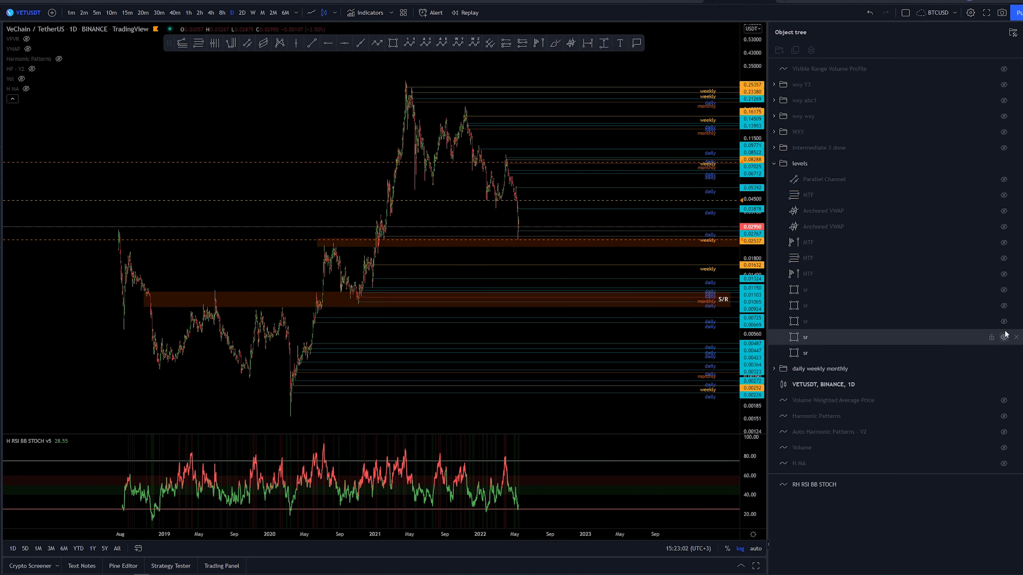
{"action": "left_click", "coordinate": [1004, 321]}
{"action": "left_click", "coordinate": [1003, 305]}
{"action": "left_click", "coordinate": [1004, 290]}
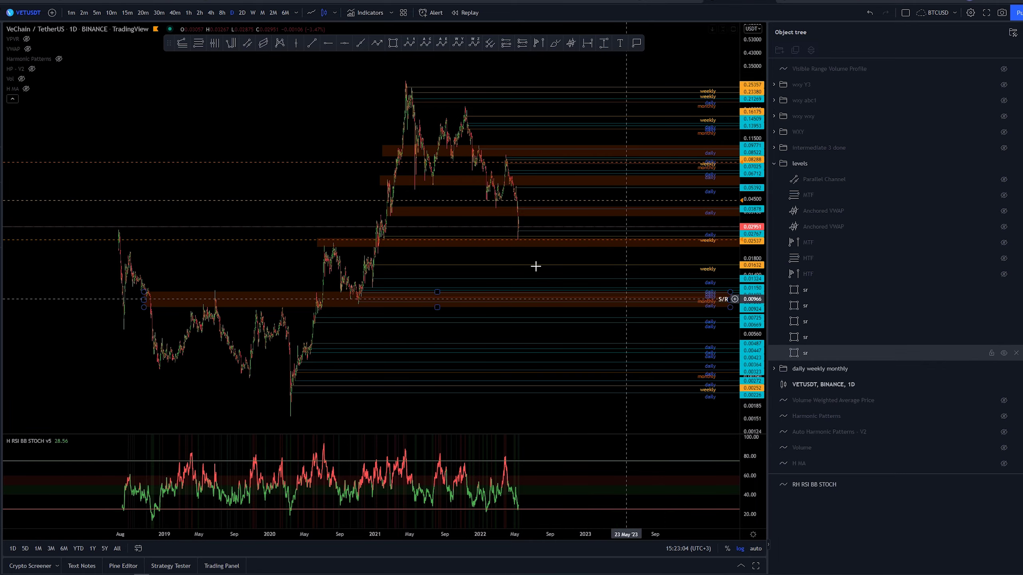
Zoom in around the recent drop and select the zone near 0.021–0.024
{"action": "left_click", "coordinate": [535, 266]}
{"action": "left_click_drag", "start_coordinate": [751, 275], "coordinate": [736, 116]}
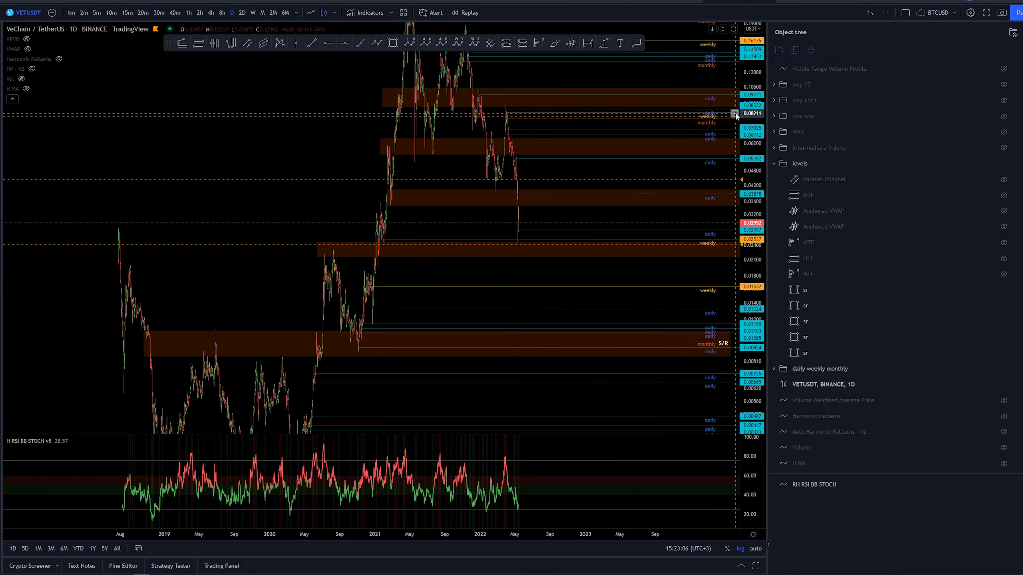
{"action": "scroll", "coordinate": [520, 287], "scroll_direction": "up", "scroll_amount": 1}
{"action": "left_click_drag", "start_coordinate": [517, 269], "coordinate": [498, 316]}
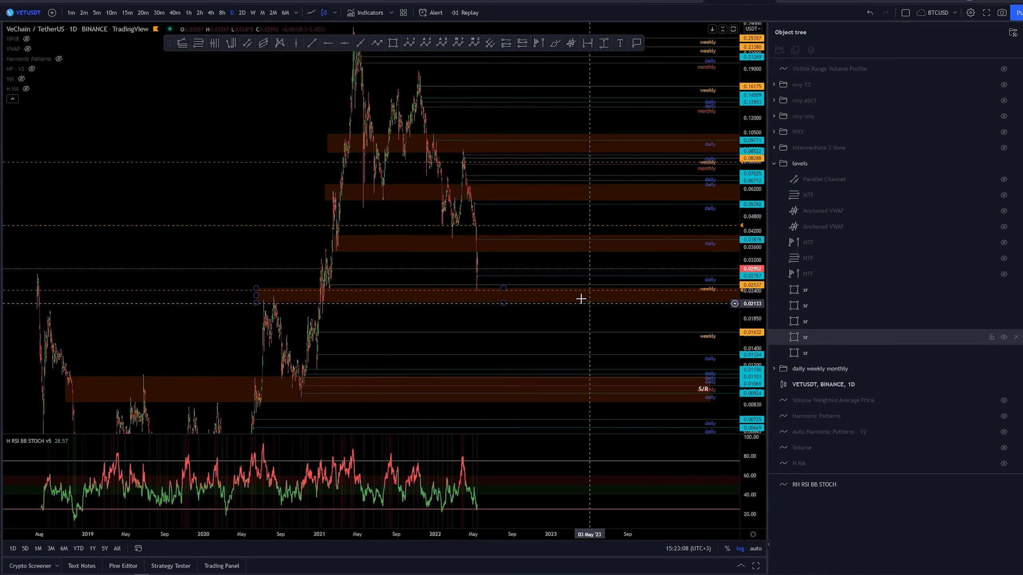
{"action": "left_click", "coordinate": [264, 307]}
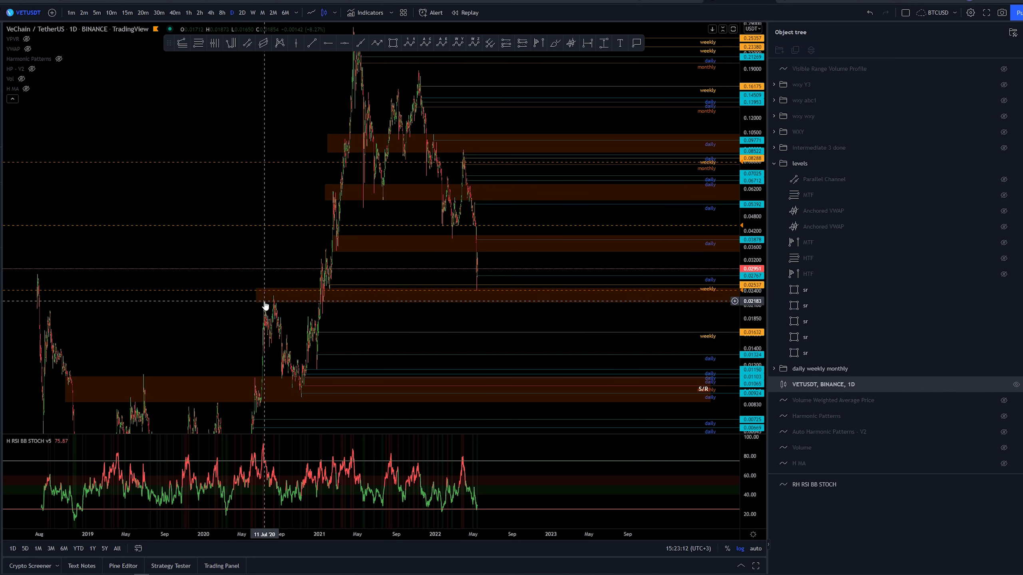
{"action": "left_click", "coordinate": [276, 302]}
{"action": "scroll", "coordinate": [594, 310], "scroll_direction": "up", "scroll_amount": 7}
{"action": "left_click_drag", "start_coordinate": [376, 321], "coordinate": [431, 327]}
{"action": "scroll", "coordinate": [423, 328], "scroll_direction": "up", "scroll_amount": 1}
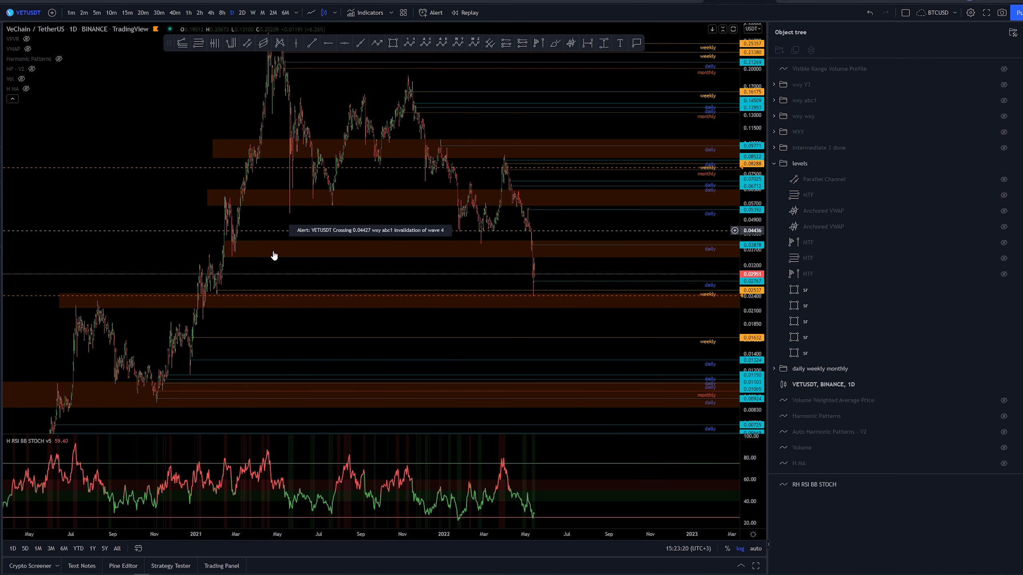
{"action": "left_click", "coordinate": [276, 305]}
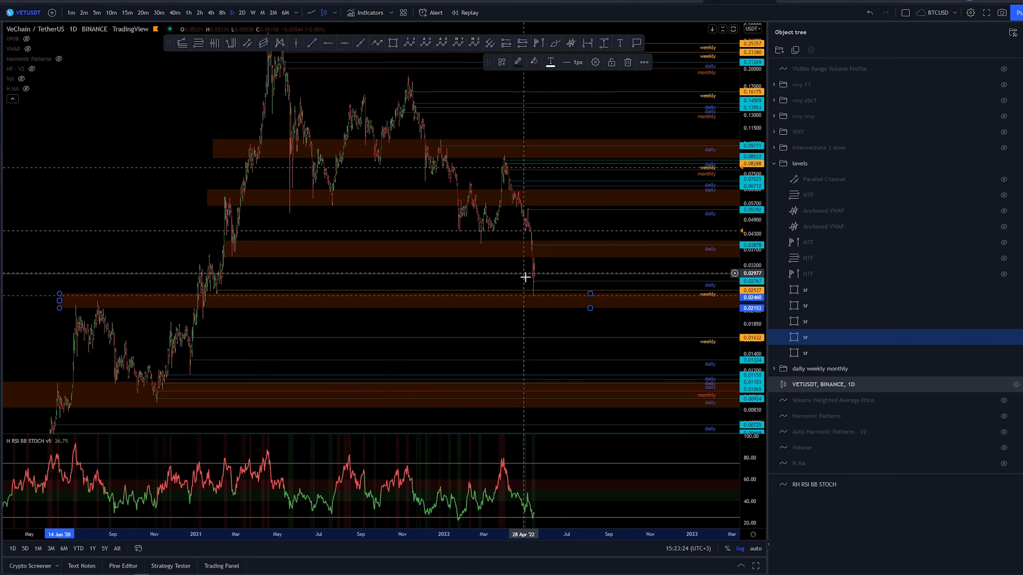
Unhide the HTF volume profile and fib, showing 0.382 at 0.03868, 0.5 at 0.02098, 0.618 at 0.01138
{"action": "left_click_drag", "start_coordinate": [635, 330], "coordinate": [671, 305]}
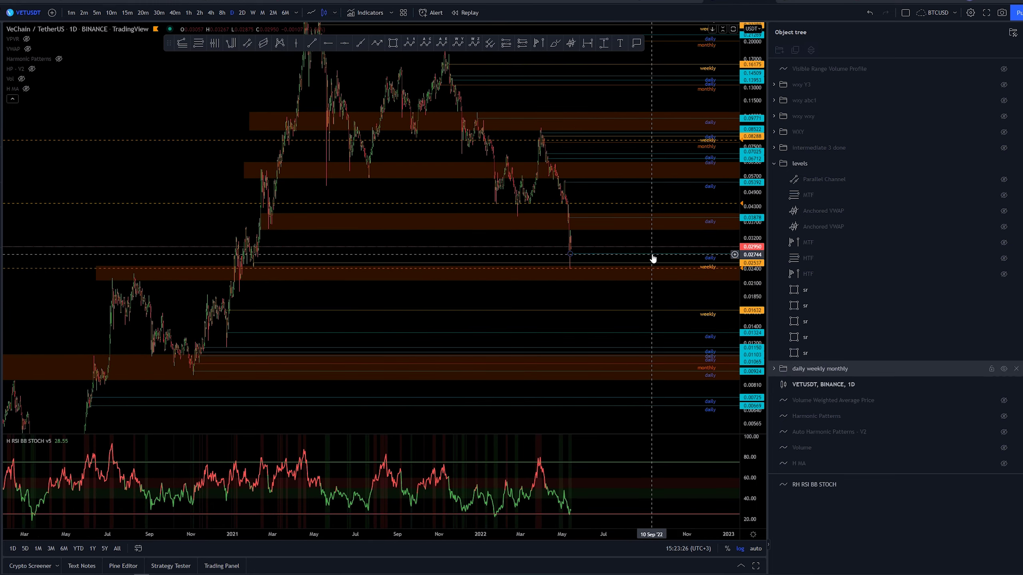
{"action": "scroll", "coordinate": [654, 257], "scroll_direction": "down", "scroll_amount": 5}
{"action": "left_click_drag", "start_coordinate": [753, 153], "coordinate": [751, 309]}
{"action": "scroll", "coordinate": [443, 256], "scroll_direction": "down", "scroll_amount": 1}
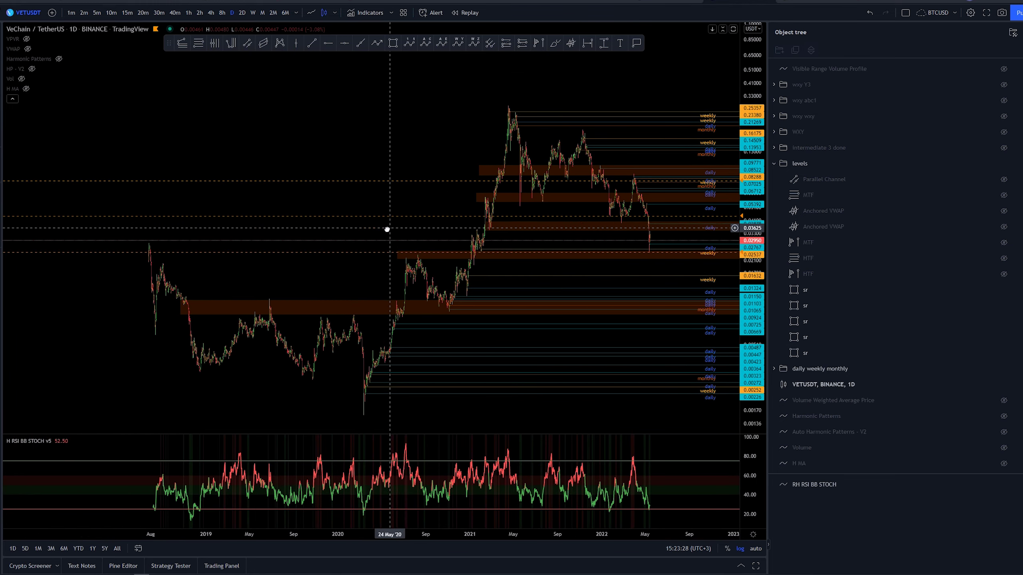
{"action": "left_click_drag", "start_coordinate": [388, 228], "coordinate": [243, 235]}
{"action": "scroll", "coordinate": [267, 249], "scroll_direction": "up", "scroll_amount": 3}
{"action": "scroll", "coordinate": [352, 102], "scroll_direction": "up", "scroll_amount": 2}
{"action": "left_click_drag", "start_coordinate": [361, 89], "coordinate": [506, 80]}
{"action": "left_click", "coordinate": [1004, 275]}
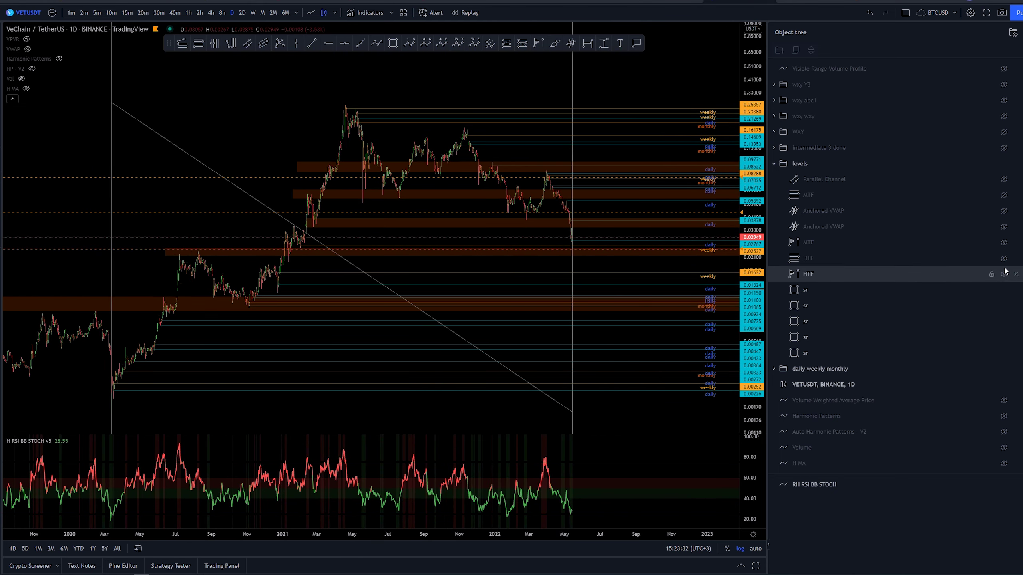
{"action": "left_click", "coordinate": [1004, 258]}
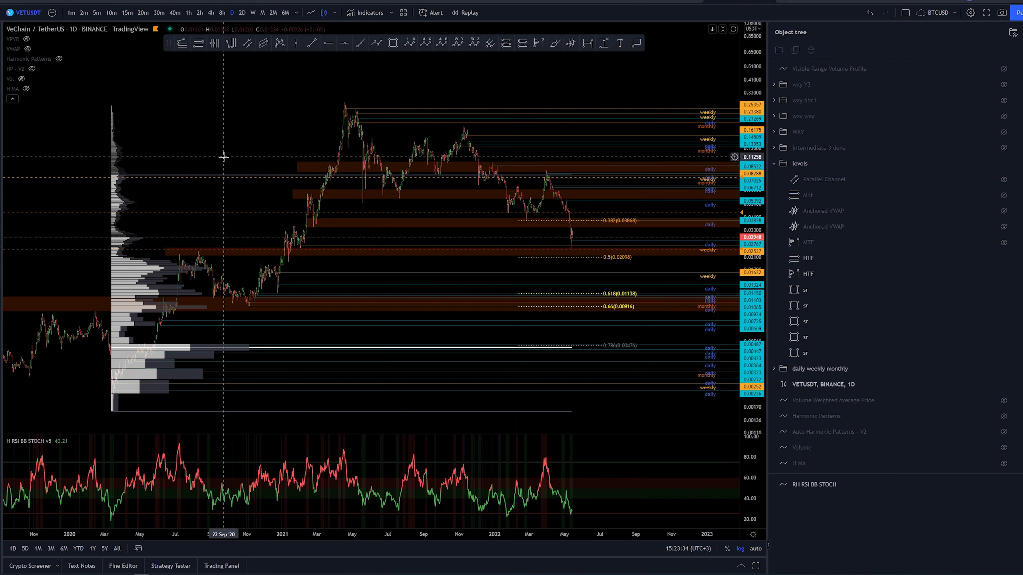
{"action": "left_click", "coordinate": [119, 150]}
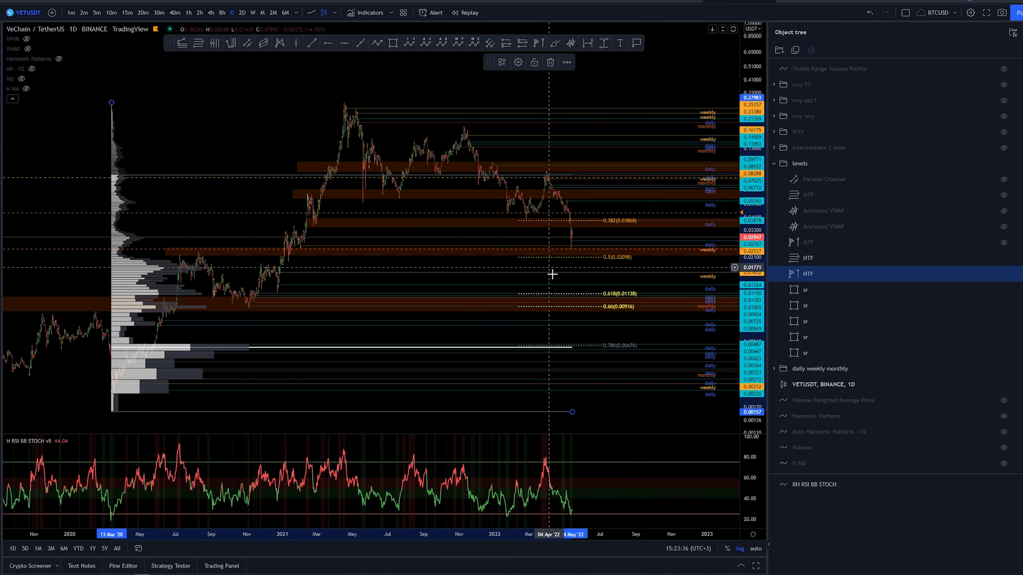
{"action": "left_click", "coordinate": [562, 257]}
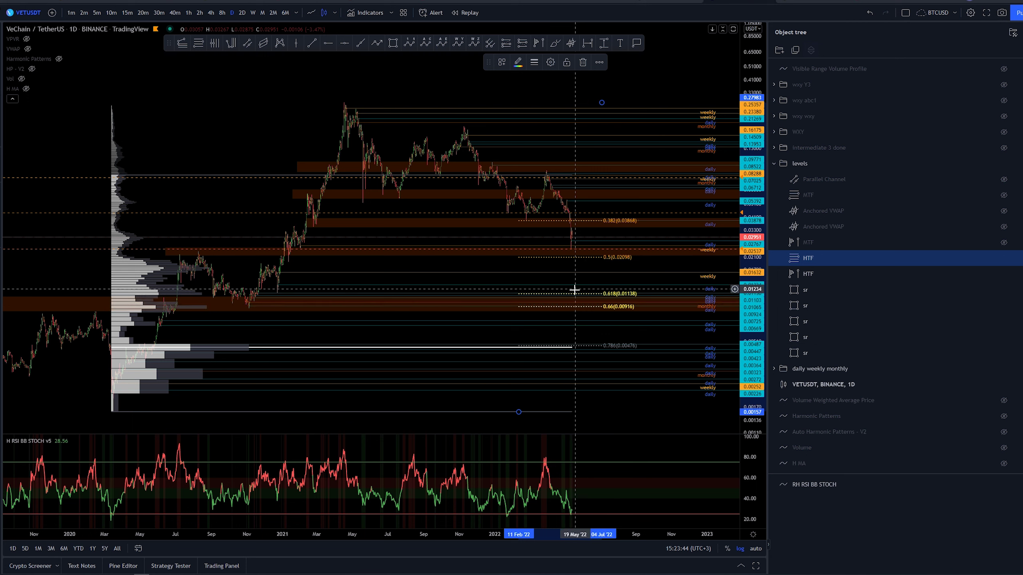
Place price labels at 0.00459 (0.786 fib), 0.00994 near 0.618–0.66, and 0.01629
{"action": "left_click", "coordinate": [637, 44]}
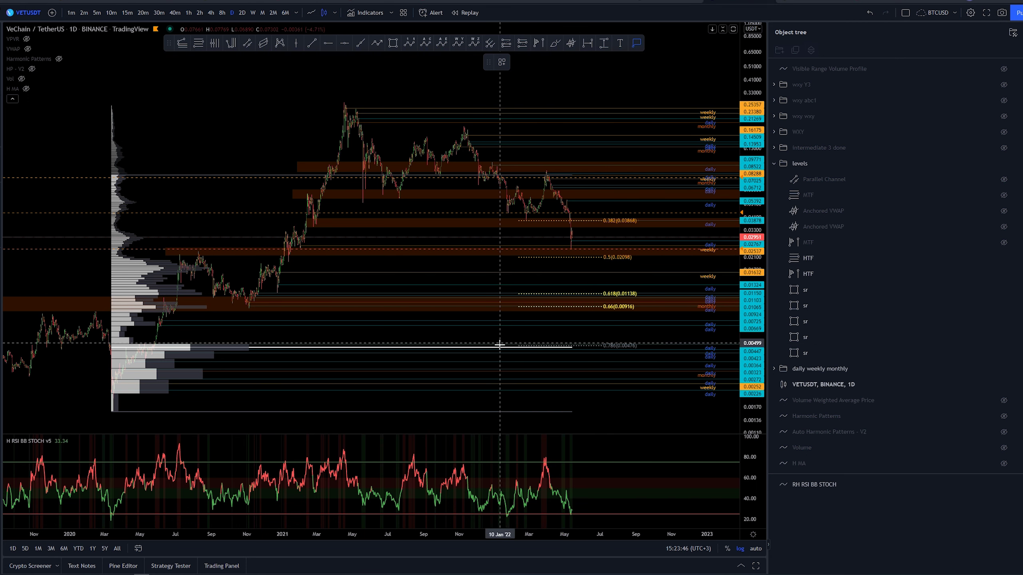
{"action": "left_click", "coordinate": [570, 347]}
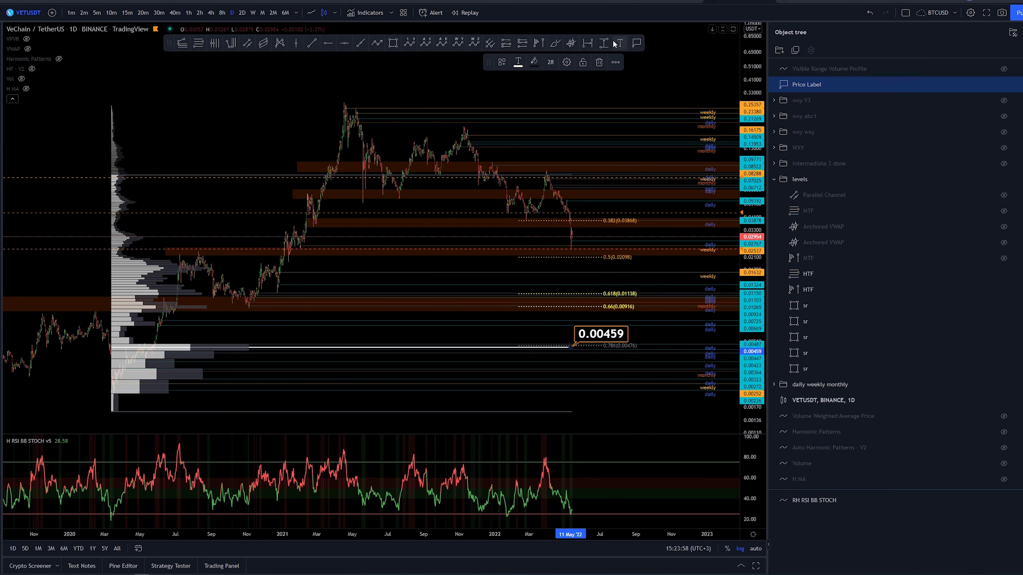
{"action": "left_click", "coordinate": [636, 43]}
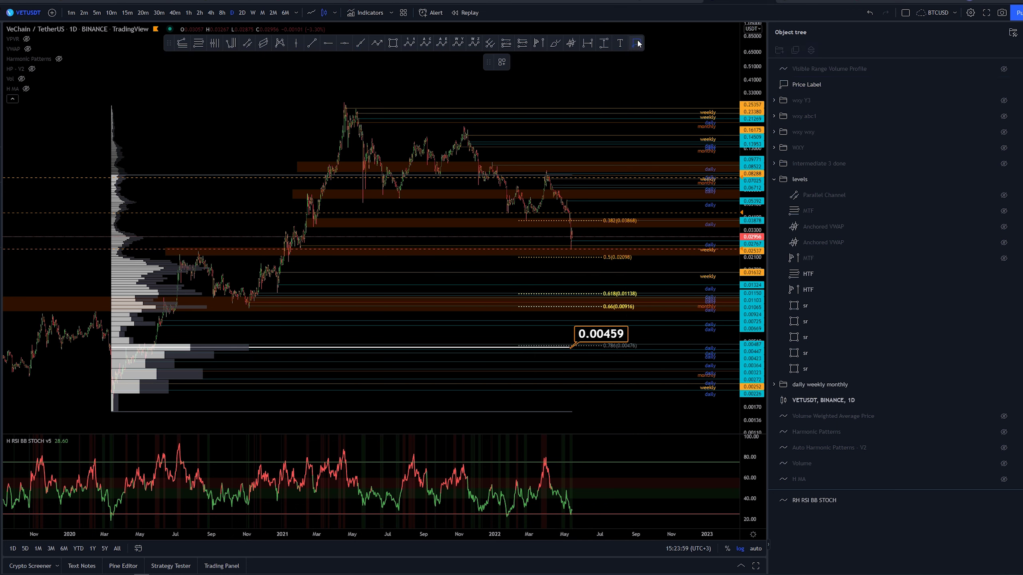
{"action": "left_click", "coordinate": [558, 299]}
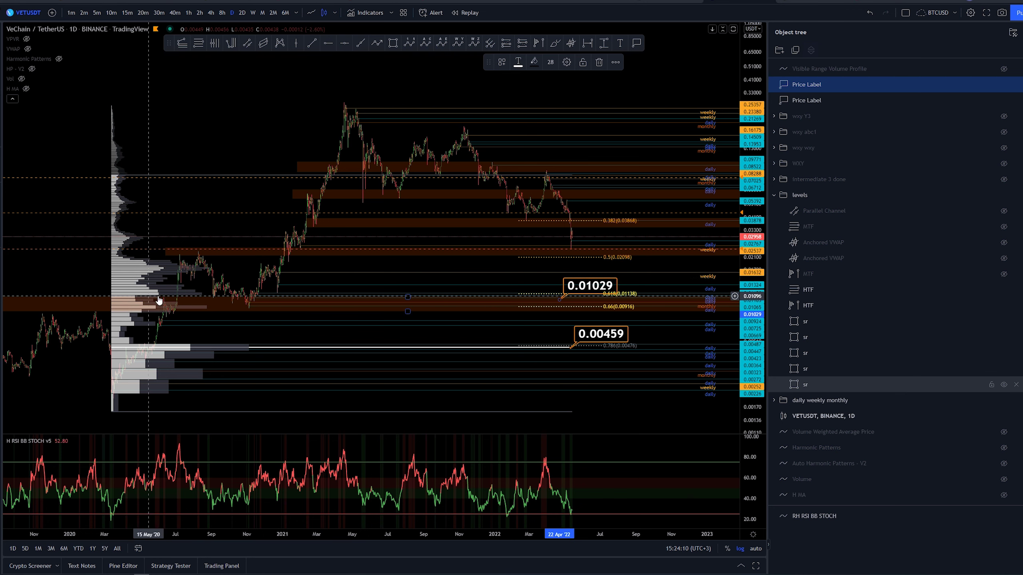
{"action": "left_click_drag", "start_coordinate": [598, 289], "coordinate": [628, 291]}
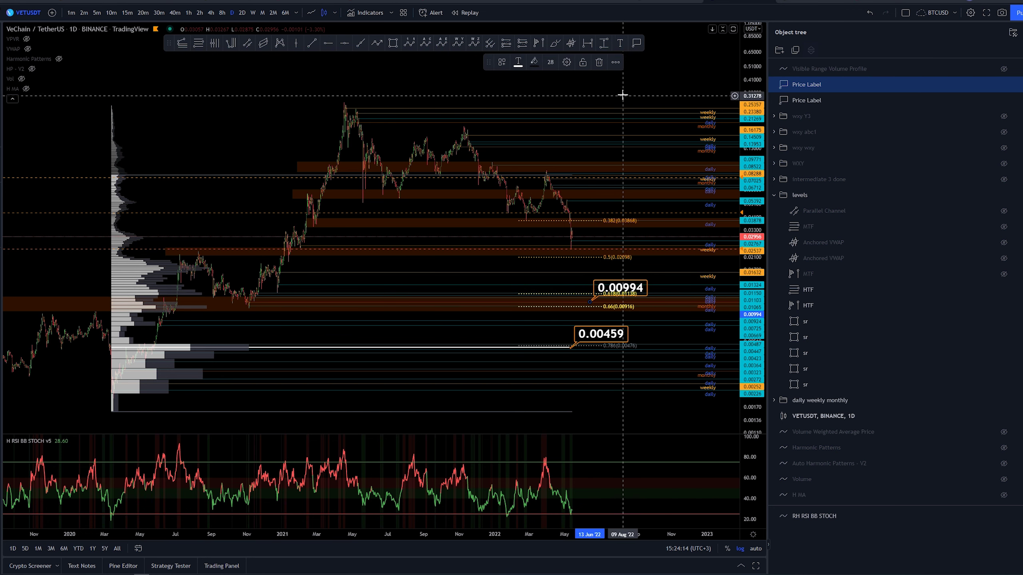
{"action": "left_click", "coordinate": [636, 43]}
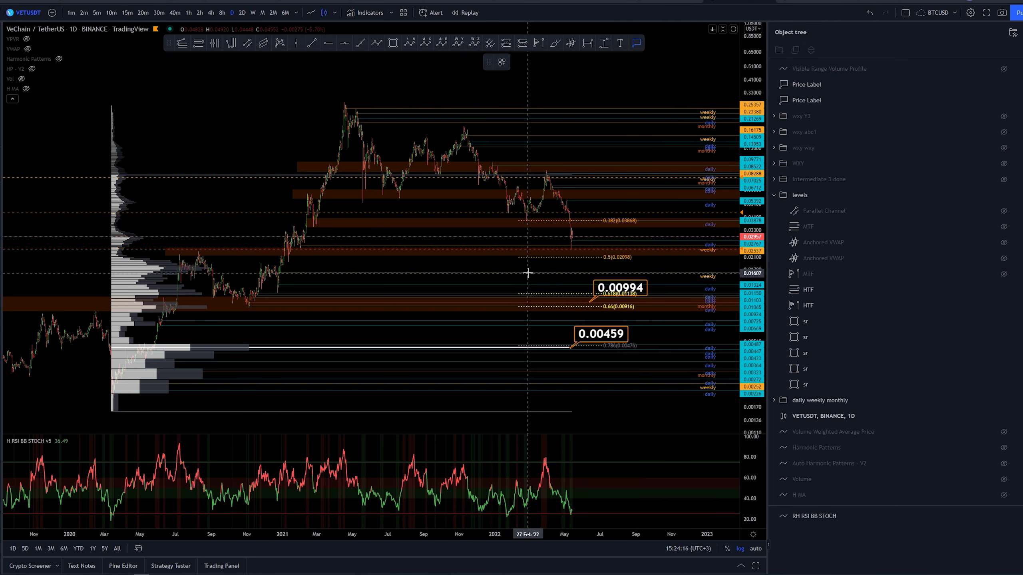
{"action": "left_click", "coordinate": [573, 273]}
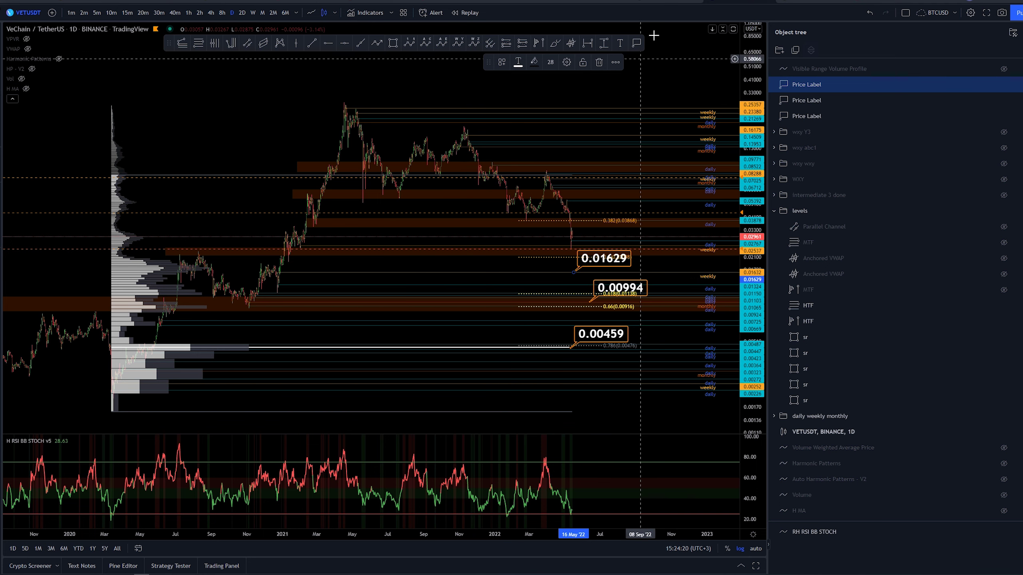
{"action": "left_click", "coordinate": [636, 43]}
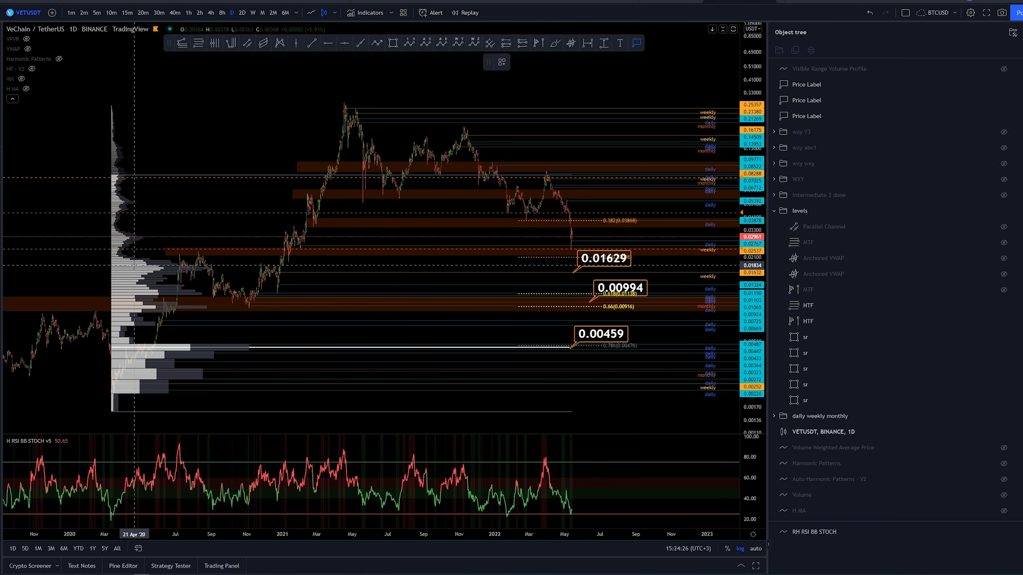
Add price labels at 0.02307 near the recent candle and 0.08407 near the resistance zone
{"action": "left_click", "coordinate": [572, 250]}
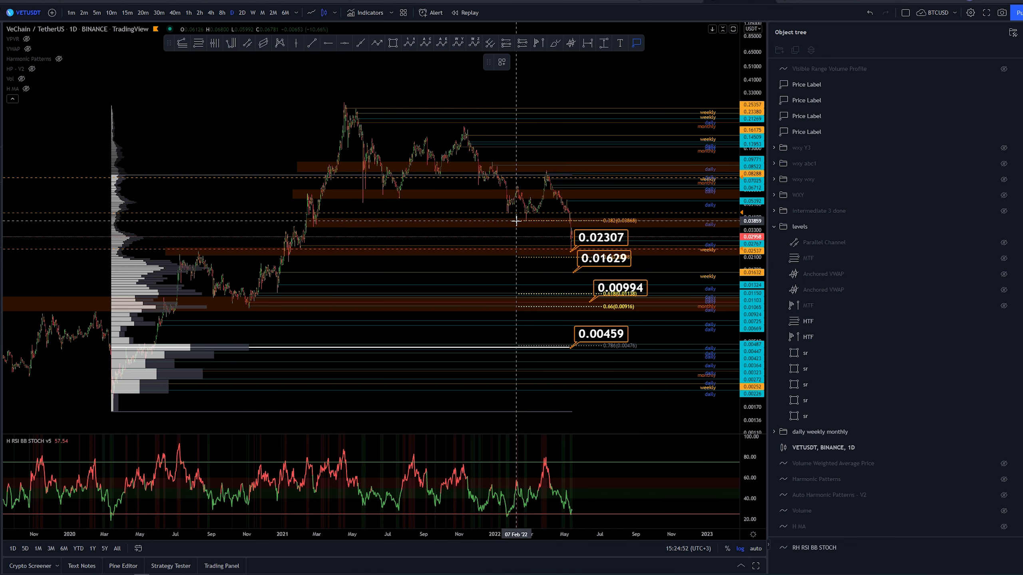
{"action": "key", "text": "Escape"}
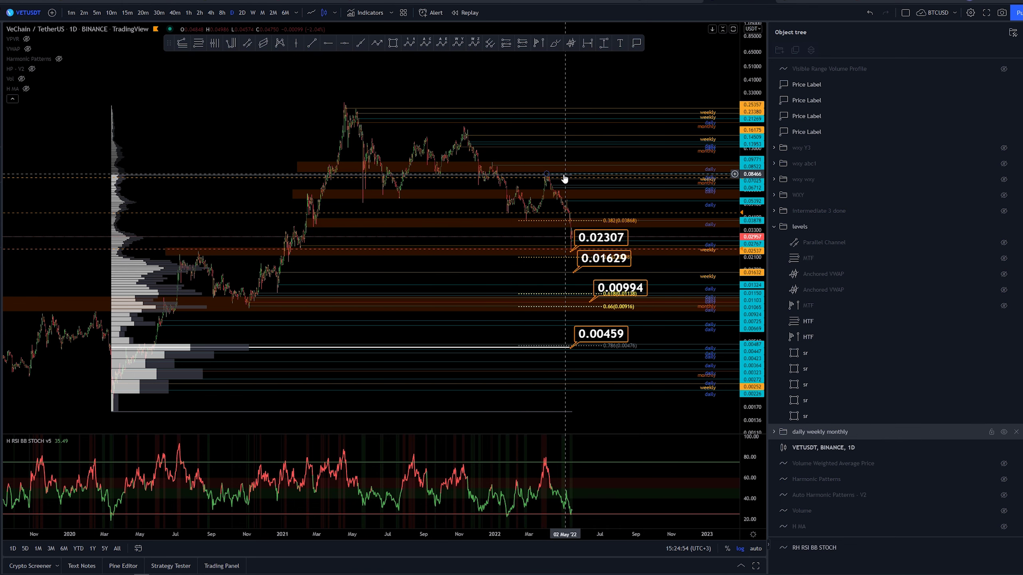
{"action": "left_click", "coordinate": [638, 43]}
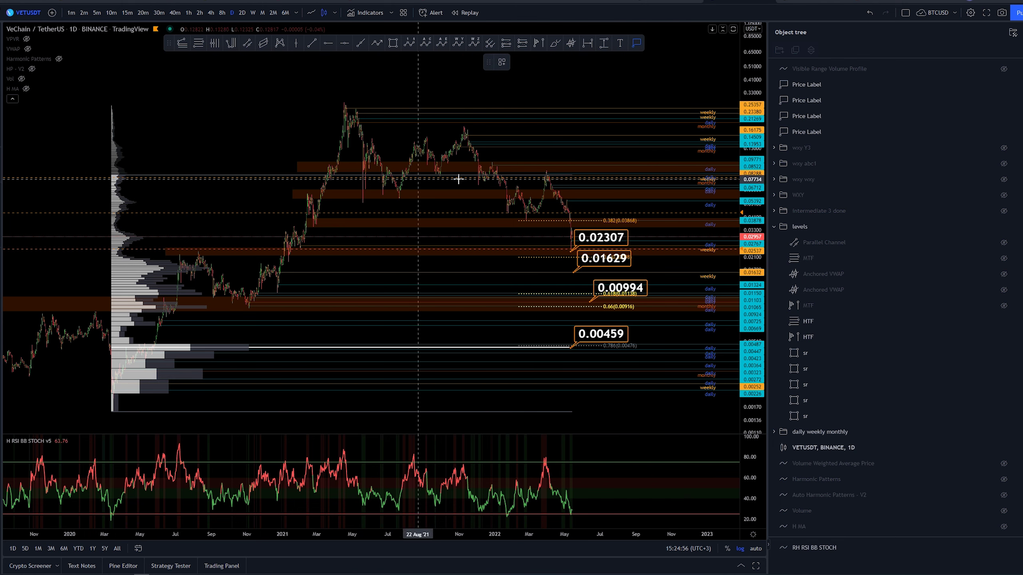
{"action": "left_click", "coordinate": [579, 174]}
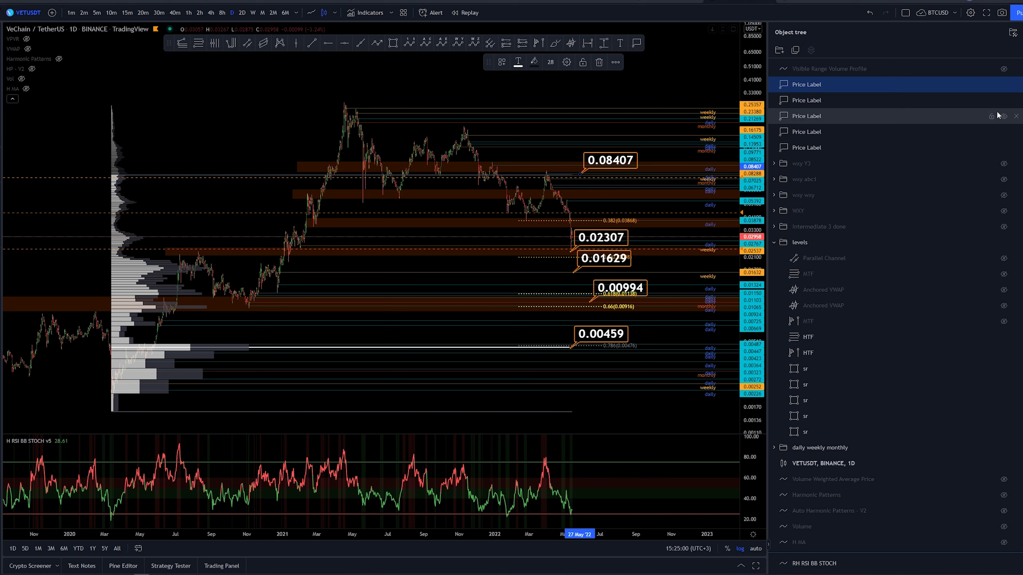
Hide the HTF volume profile and fib, and show the two anchored VWAPs and MTF drawings
{"action": "left_click", "coordinate": [1004, 352]}
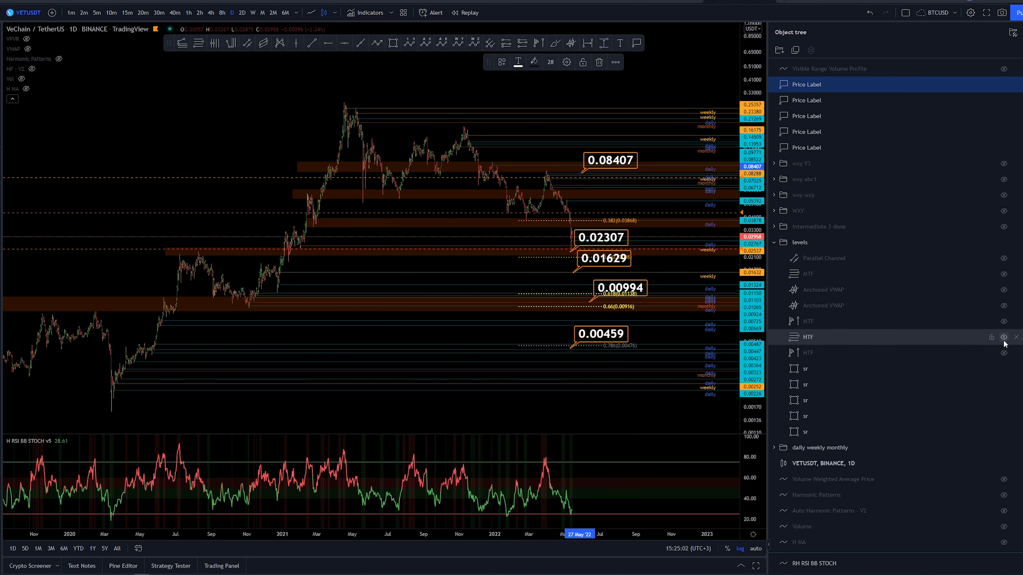
{"action": "left_click", "coordinate": [1003, 337]}
{"action": "left_click", "coordinate": [1003, 305]}
{"action": "left_click", "coordinate": [1004, 290]}
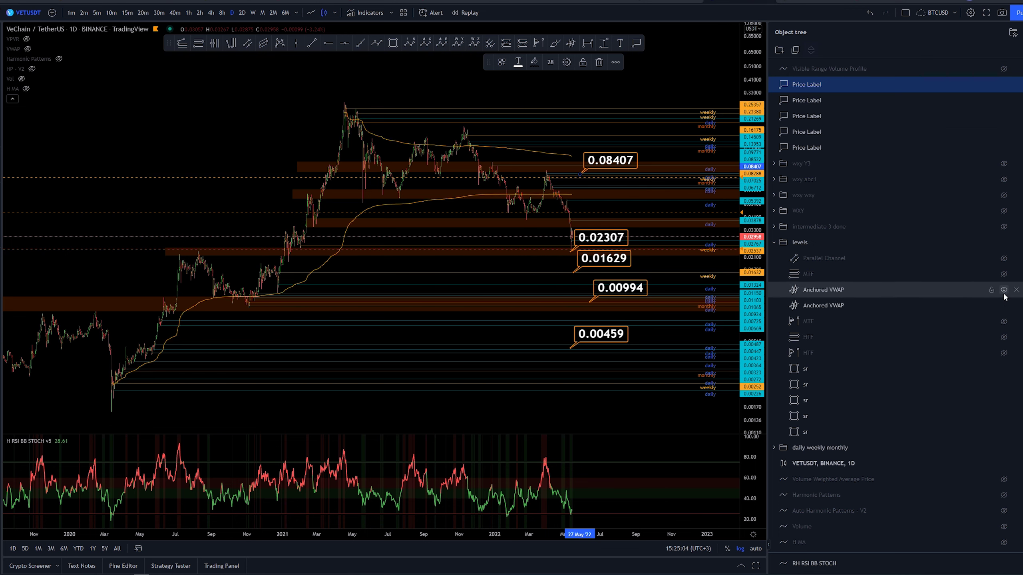
{"action": "left_click", "coordinate": [1003, 321]}
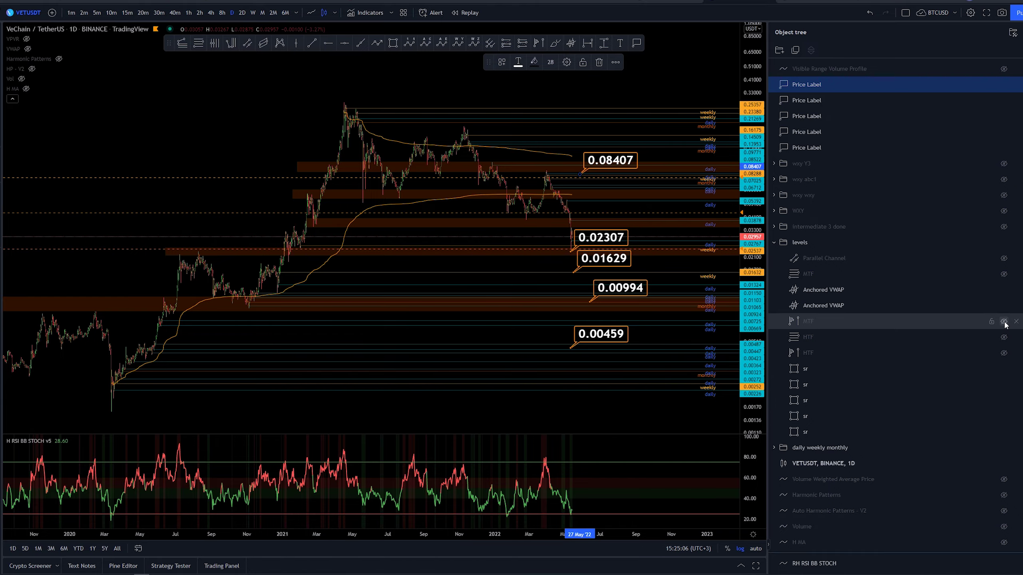
{"action": "left_click", "coordinate": [1004, 274]}
Frame the MTF fib levels: 0.382 at 0.06134, 0.618 at 0.10951, 0.786 at 0.16544
{"action": "scroll", "coordinate": [706, 331], "scroll_direction": "up", "scroll_amount": 4}
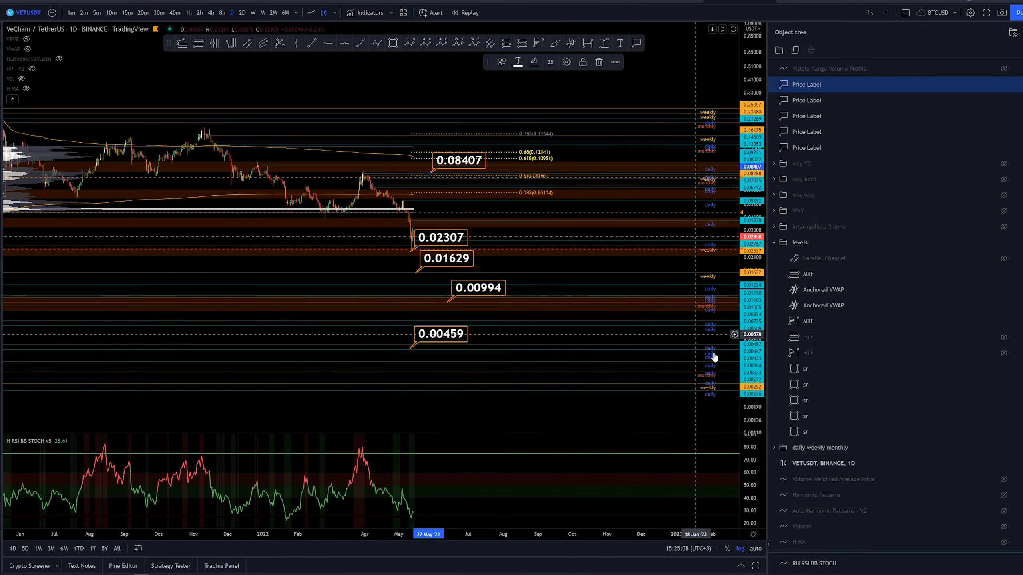
{"action": "left_click_drag", "start_coordinate": [750, 364], "coordinate": [744, 173]}
{"action": "left_click_drag", "start_coordinate": [488, 202], "coordinate": [544, 384]}
{"action": "left_click_drag", "start_coordinate": [745, 100], "coordinate": [727, 202]}
{"action": "left_click_drag", "start_coordinate": [507, 65], "coordinate": [514, 83]}
{"action": "key", "text": "ctrl+z"}
{"action": "left_click_drag", "start_coordinate": [437, 73], "coordinate": [440, 87]}
Select the MTF volume profile and fib, then label 0.11313 at the 0.618–0.66 zone
{"action": "left_click", "coordinate": [95, 206]}
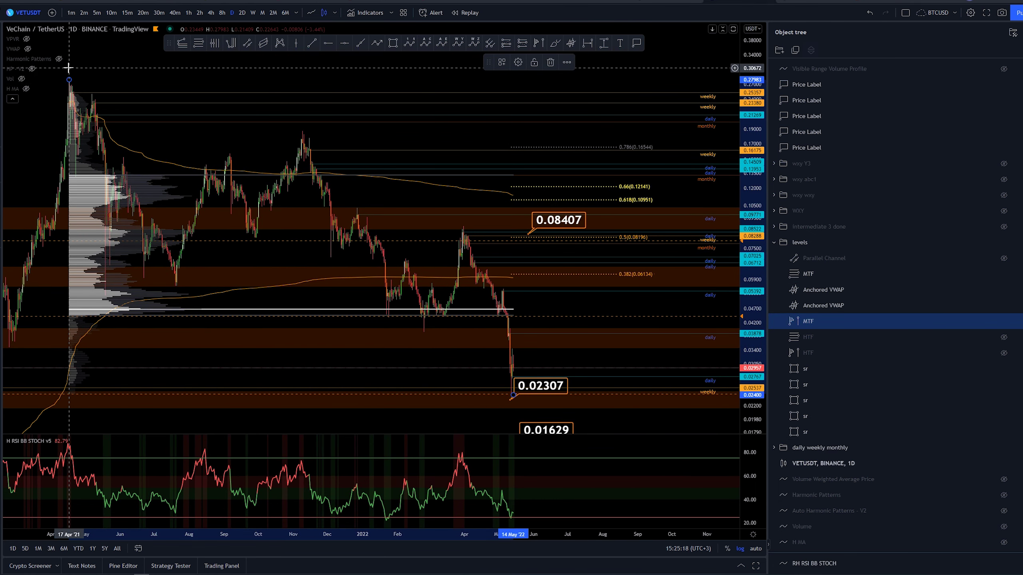
{"action": "left_click", "coordinate": [534, 199]}
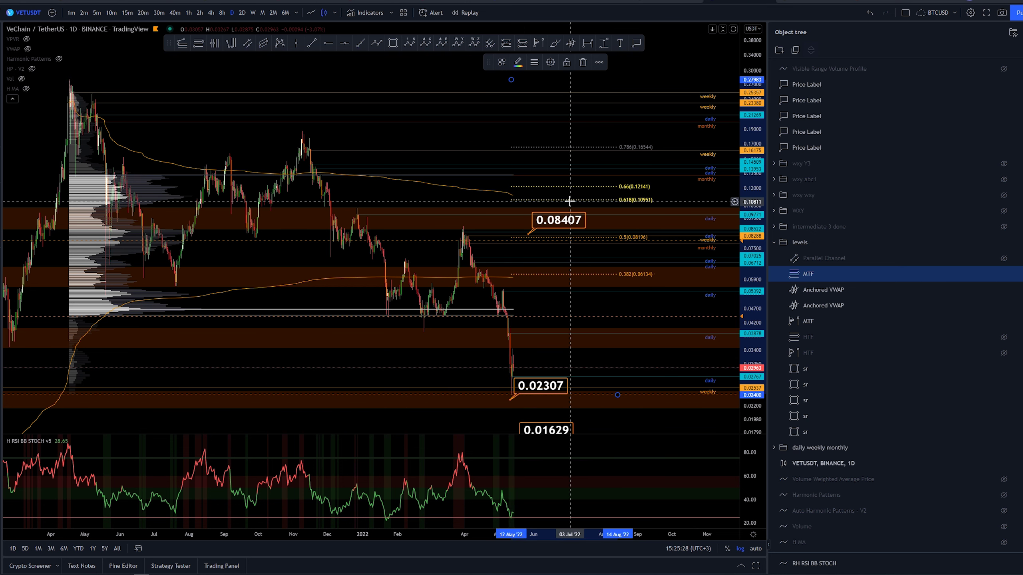
{"action": "left_click", "coordinate": [636, 43]}
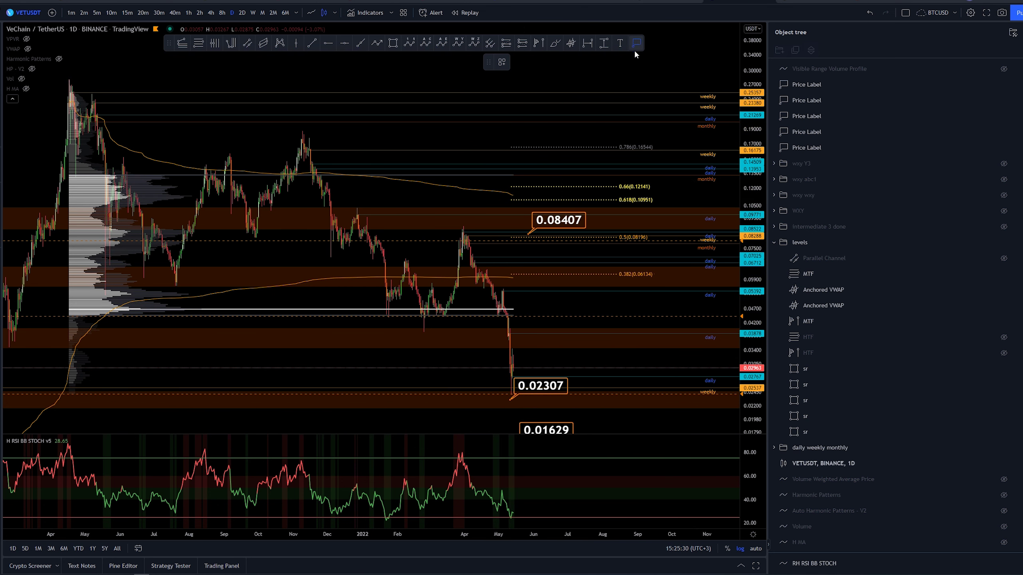
{"action": "left_click", "coordinate": [535, 195]}
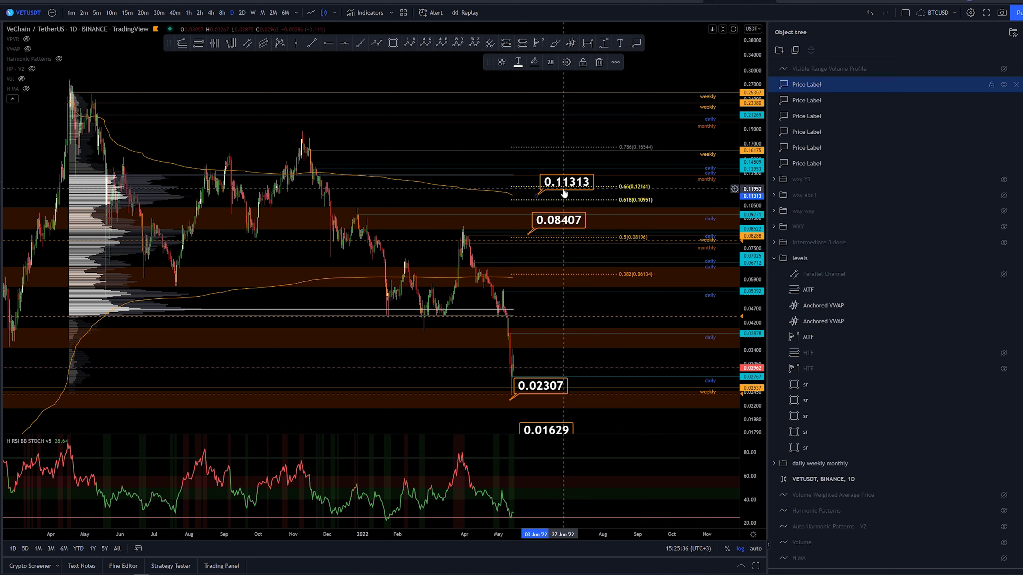
{"action": "left_click", "coordinate": [636, 43]}
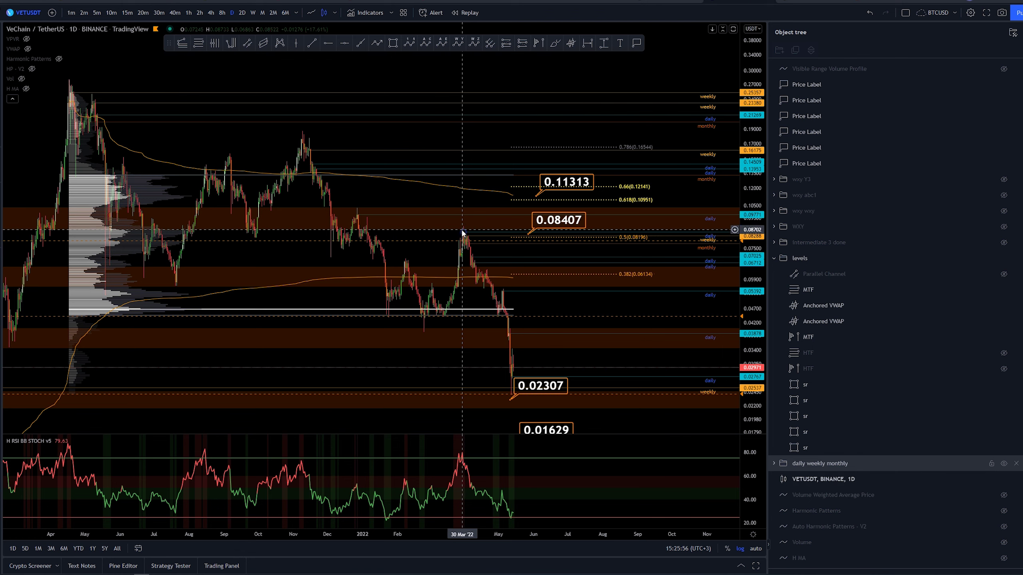
Place a 0.16311 price label near the 0.786 fib level
{"action": "scroll", "coordinate": [443, 228], "scroll_direction": "up", "scroll_amount": 5}
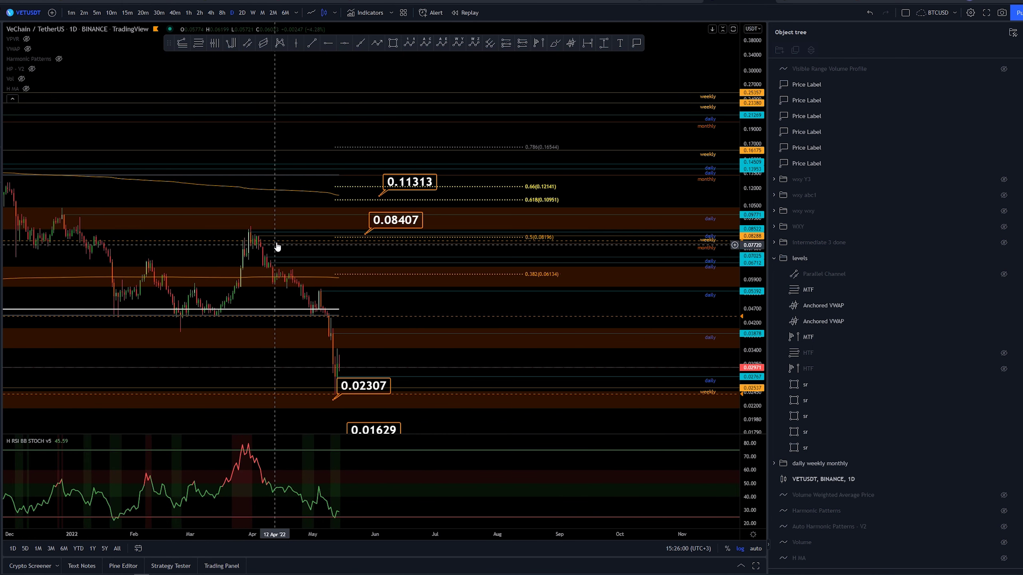
{"action": "scroll", "coordinate": [277, 247], "scroll_direction": "down", "scroll_amount": 5}
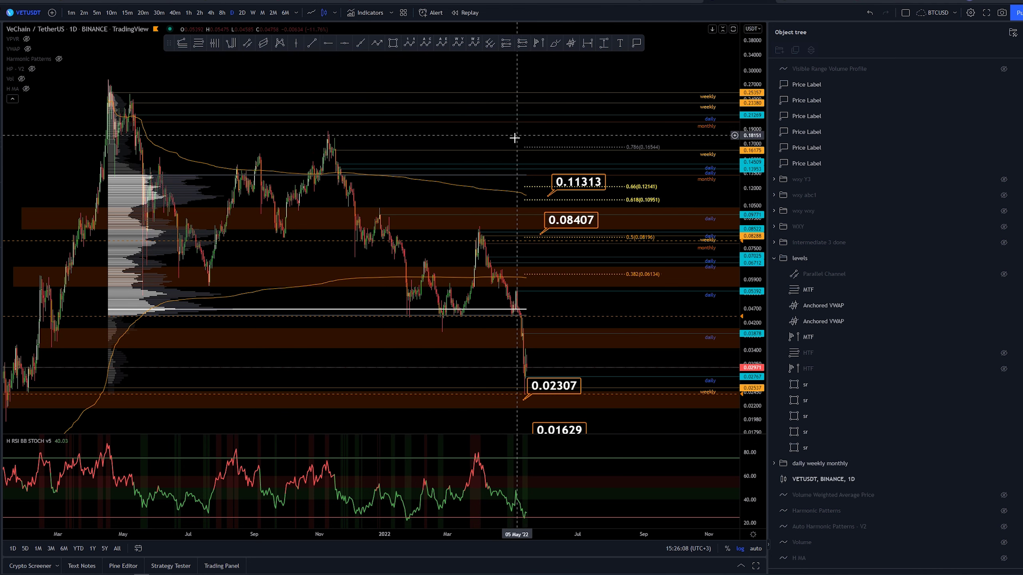
{"action": "left_click_drag", "start_coordinate": [514, 142], "coordinate": [522, 147]}
{"action": "scroll", "coordinate": [527, 169], "scroll_direction": "up", "scroll_amount": 1}
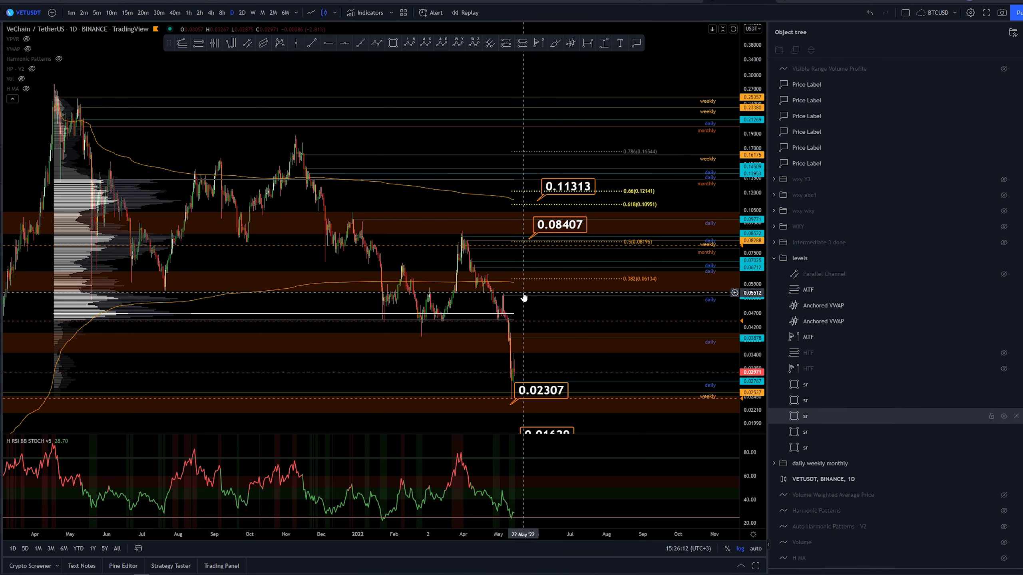
{"action": "left_click_drag", "start_coordinate": [571, 139], "coordinate": [573, 140]}
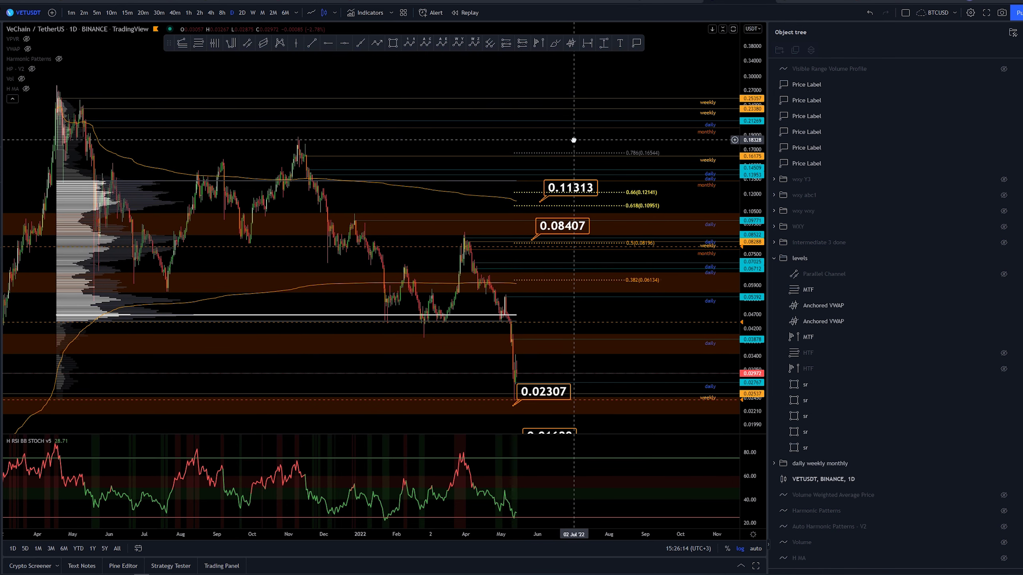
{"action": "left_click", "coordinate": [535, 155]}
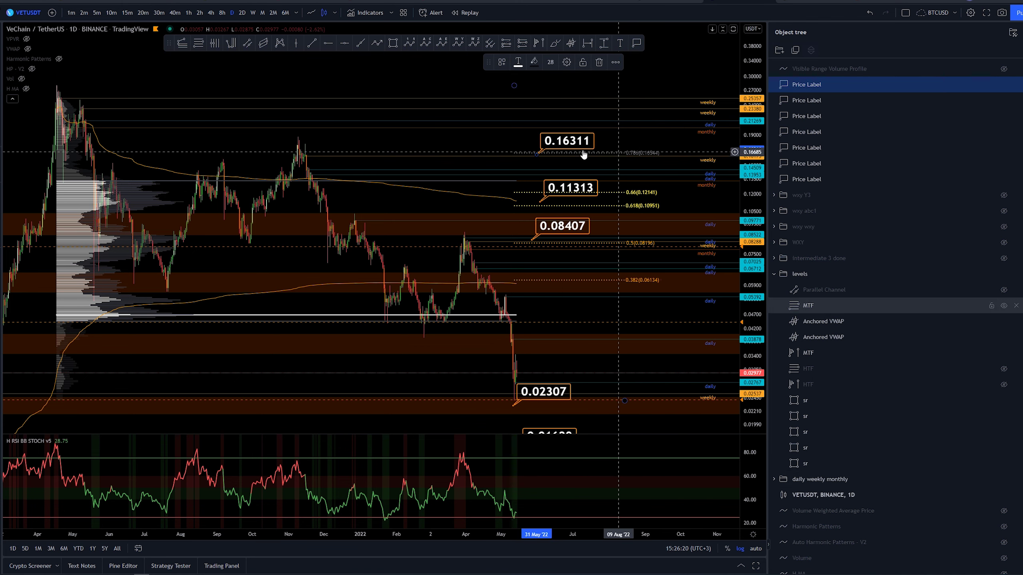
Place a 0.06094 price label at the 0.382 fib level
{"action": "left_click_drag", "start_coordinate": [483, 147], "coordinate": [491, 139]}
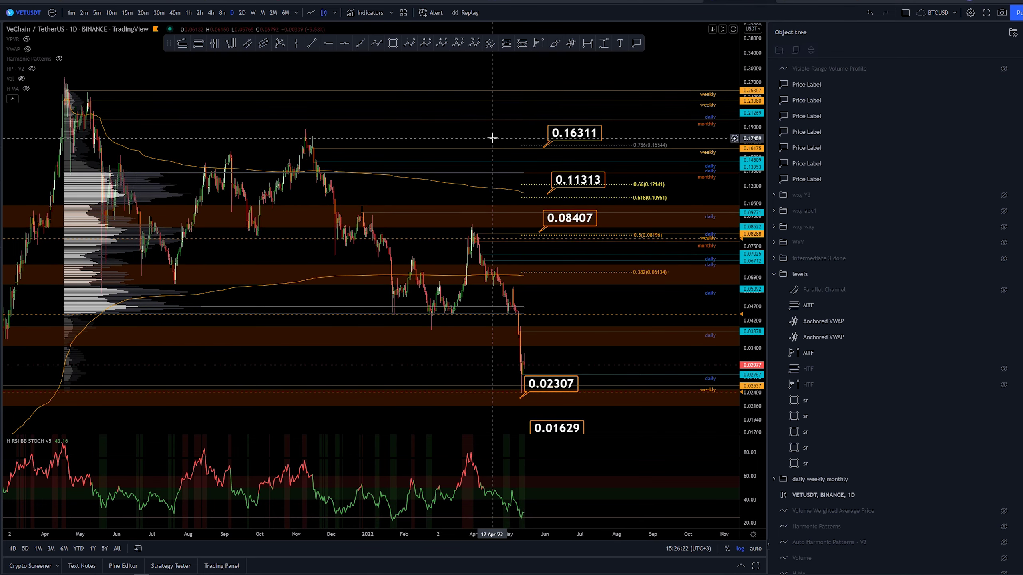
{"action": "scroll", "coordinate": [491, 139], "scroll_direction": "down", "scroll_amount": 1}
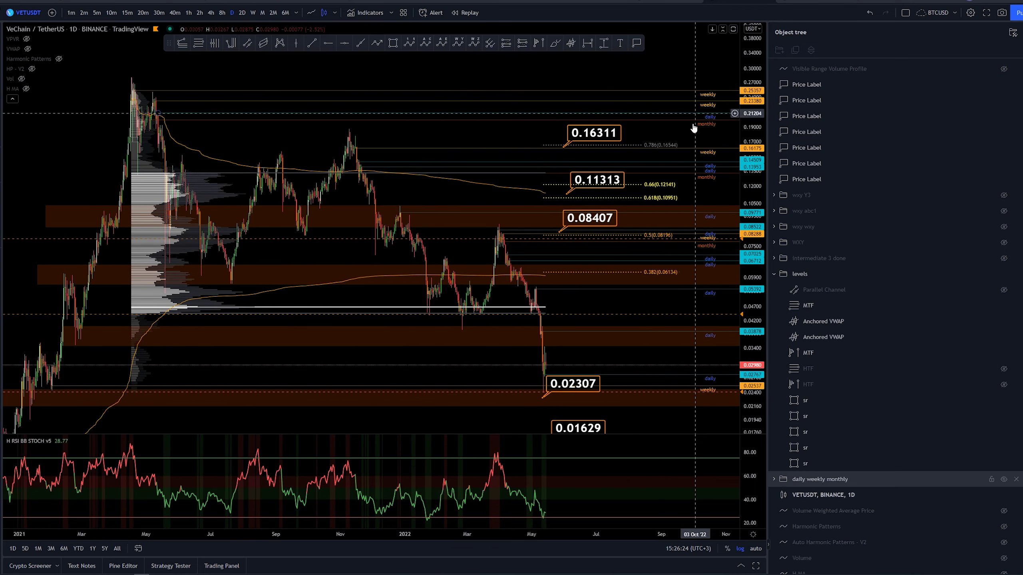
{"action": "mouse_move", "coordinate": [587, 84]}
{"action": "left_mouse_down"}
{"action": "mouse_move", "coordinate": [577, 65]}
{"action": "mouse_move", "coordinate": [560, 67]}
{"action": "left_mouse_up"}
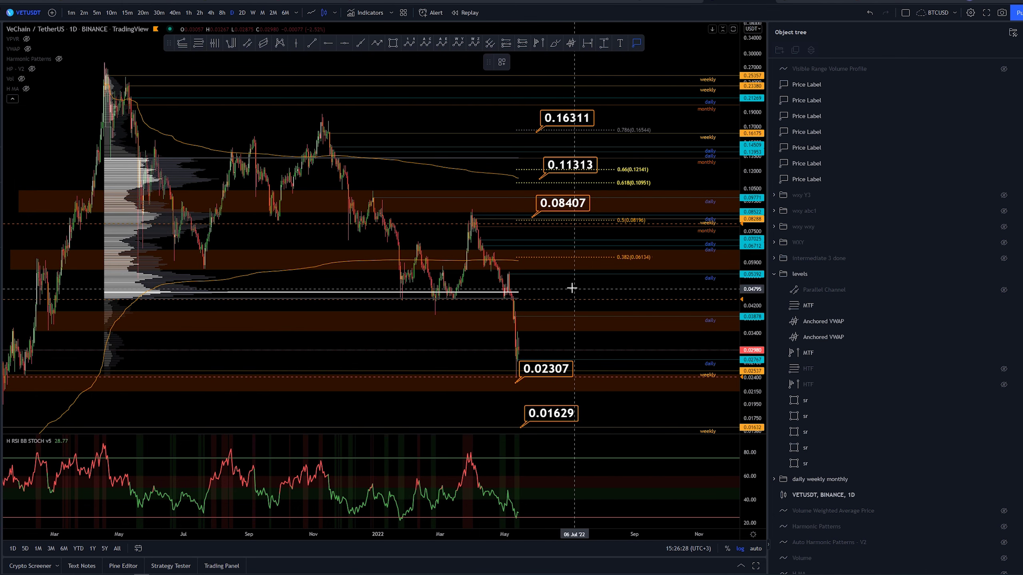
{"action": "left_click", "coordinate": [567, 258]}
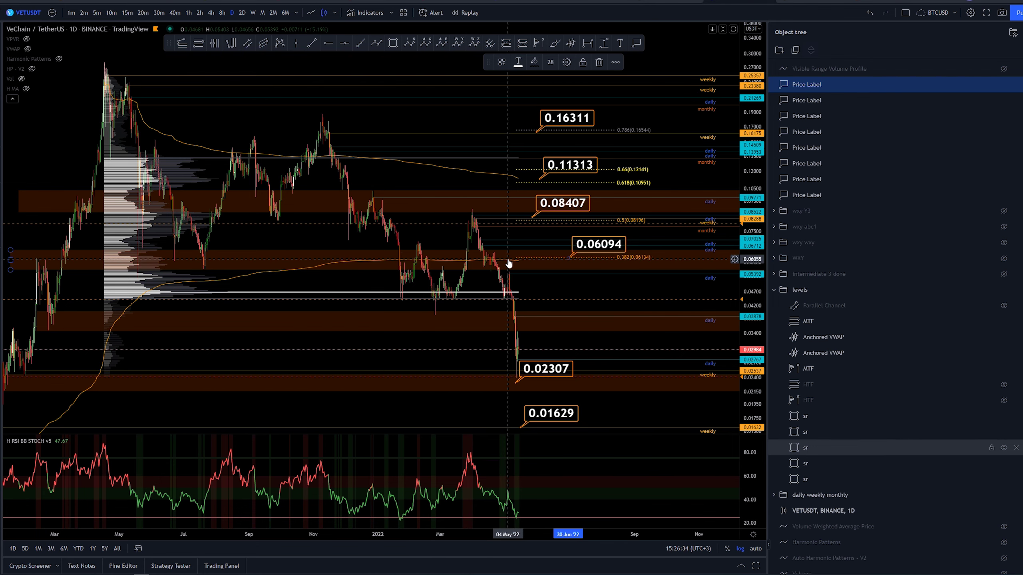
Stretch the price scale and measure the price change from 0.03448
{"action": "scroll", "coordinate": [509, 263], "scroll_direction": "down", "scroll_amount": 10}
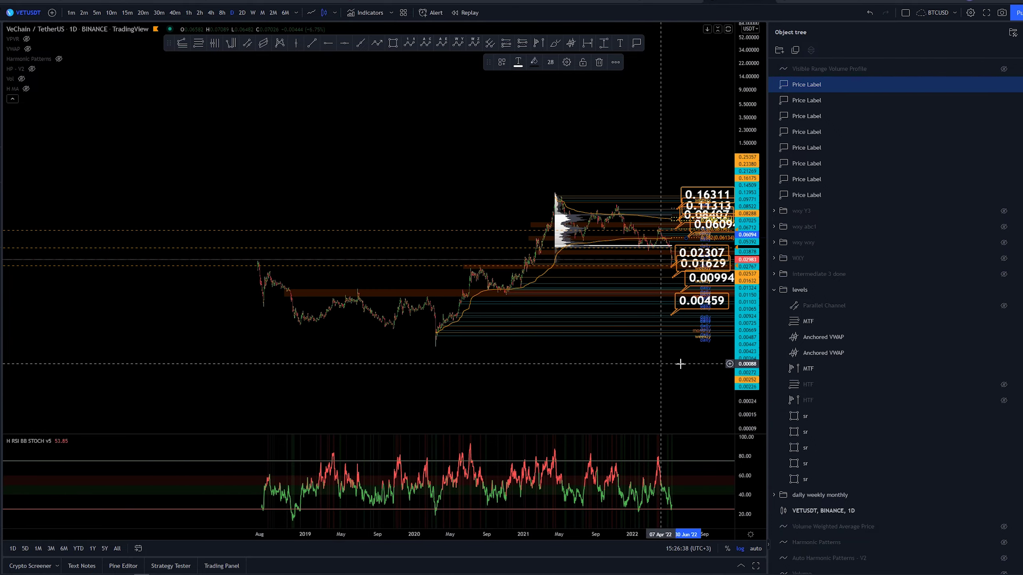
{"action": "scroll", "coordinate": [680, 364], "scroll_direction": "up", "scroll_amount": 4}
{"action": "left_click_drag", "start_coordinate": [741, 351], "coordinate": [700, 27]}
{"action": "scroll", "coordinate": [655, 256], "scroll_direction": "up", "scroll_amount": 6}
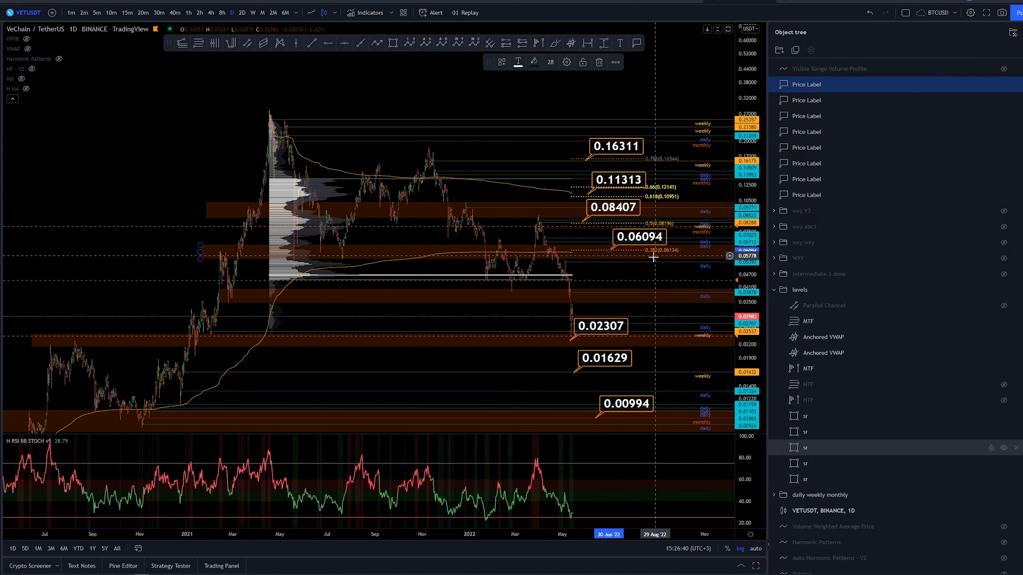
{"action": "left_click_drag", "start_coordinate": [740, 302], "coordinate": [741, 101]}
{"action": "scroll", "coordinate": [599, 303], "scroll_direction": "up", "scroll_amount": 3}
{"action": "left_click_drag", "start_coordinate": [541, 306], "coordinate": [512, 310]}
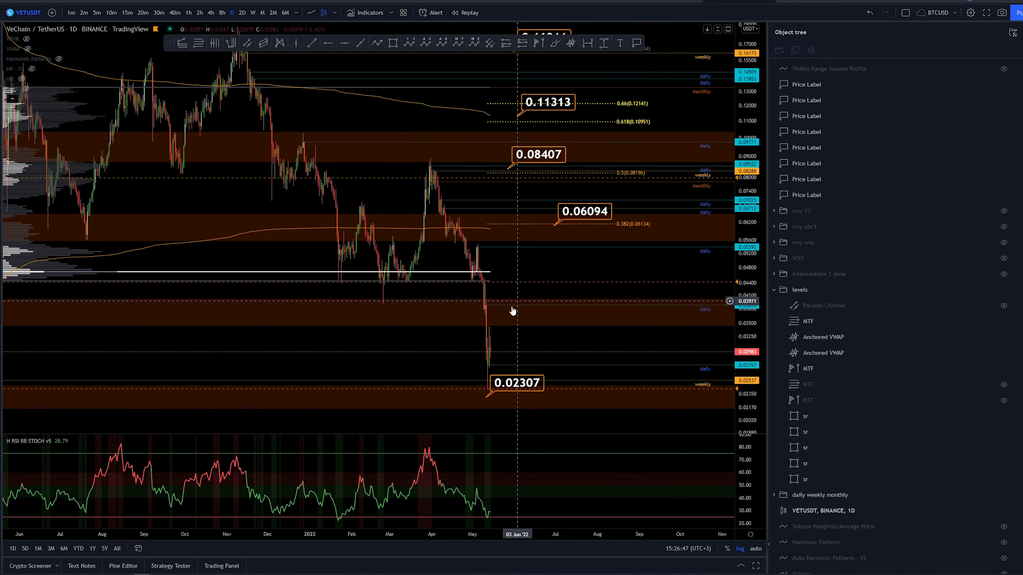
{"action": "left_click", "coordinate": [548, 326], "text": "shift"}
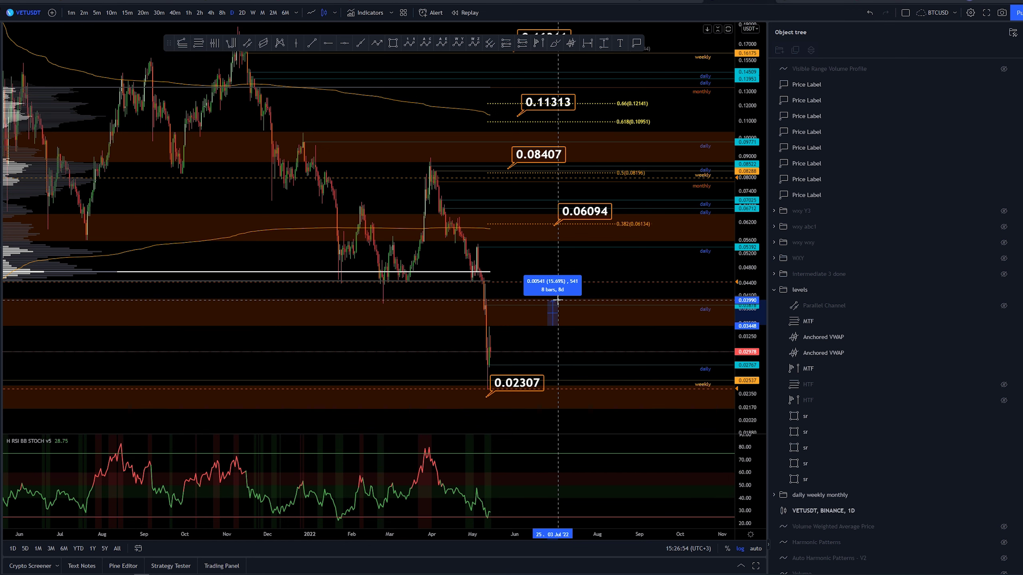
{"action": "left_click", "coordinate": [558, 298]}
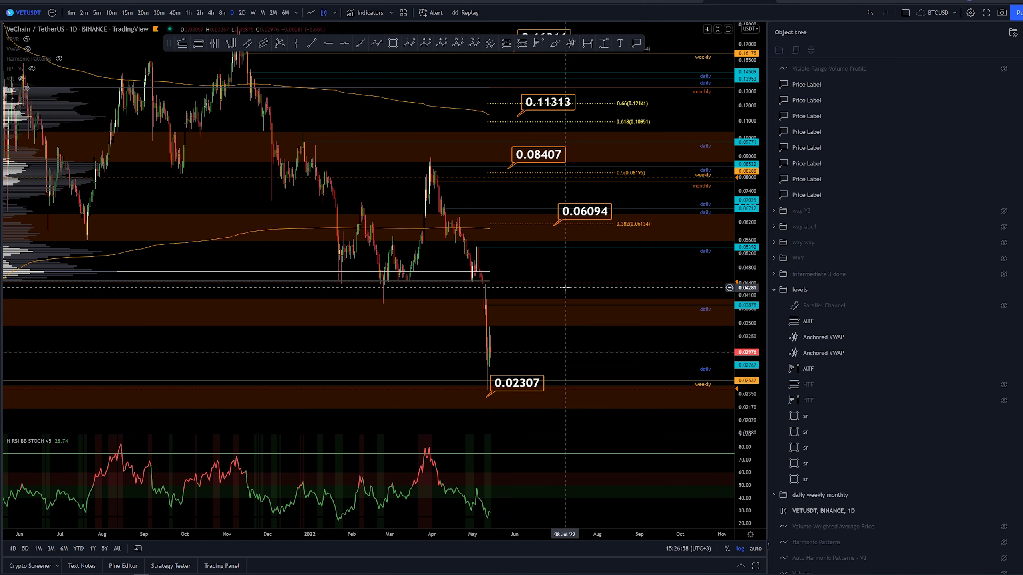
{"action": "scroll", "coordinate": [548, 304], "scroll_direction": "down", "scroll_amount": 2}
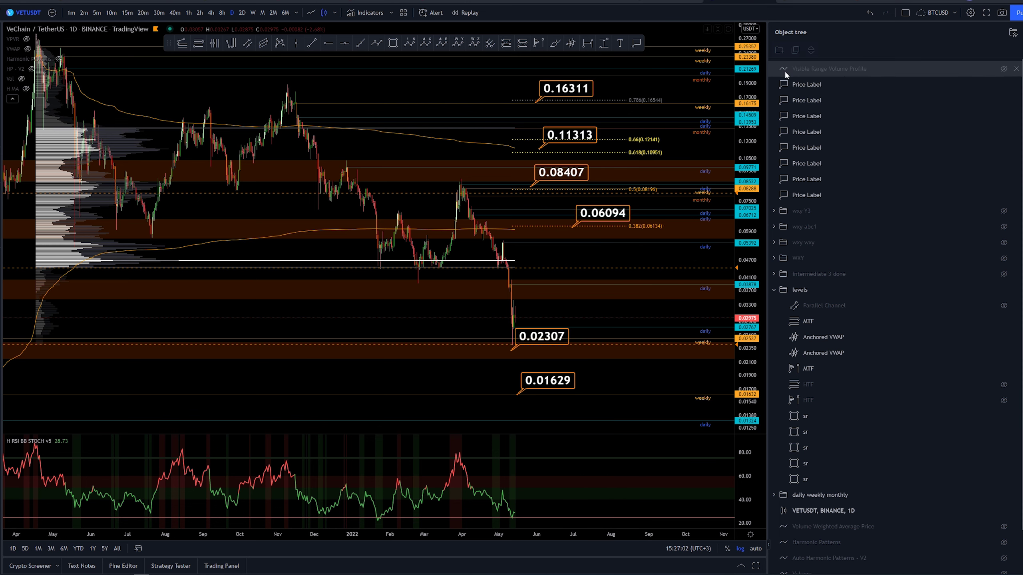
Group all the price labels into a folder named 'levels'
{"action": "left_click", "coordinate": [862, 193]}
{"action": "left_click", "coordinate": [838, 82], "text": "shift"}
{"action": "left_click", "coordinate": [780, 50]}
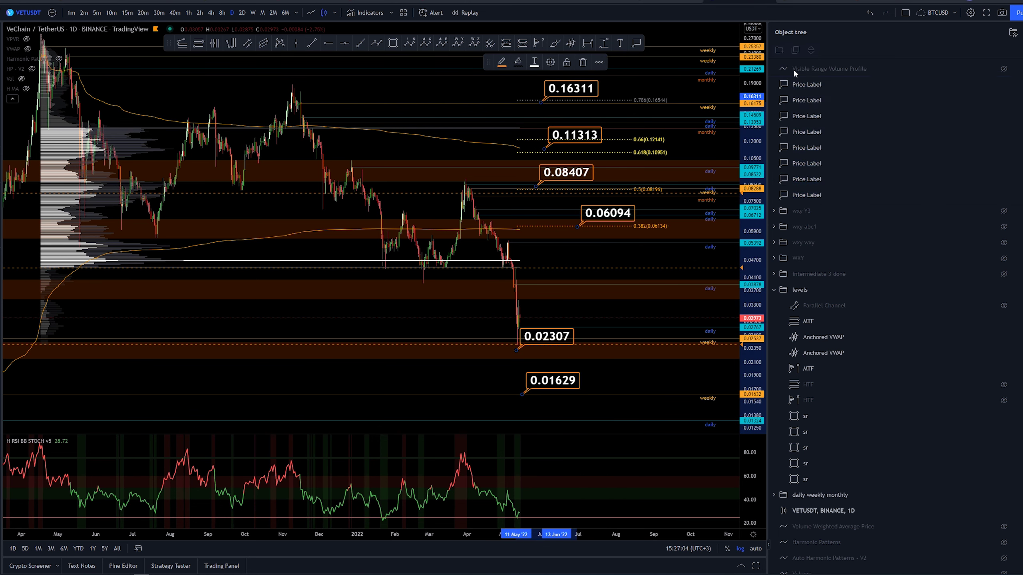
{"action": "right_click", "coordinate": [815, 86]}
{"action": "left_click", "coordinate": [829, 94]}
{"action": "type", "text": "levels"}
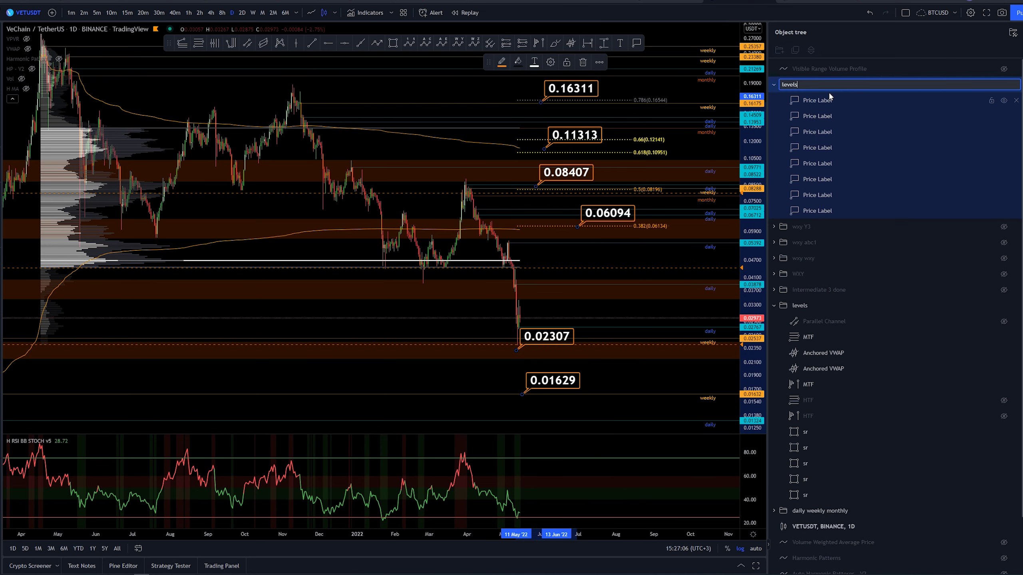
{"action": "key", "text": "Return"}
Collapse the levels folders and hide their drawings and the daily/weekly/monthly drawings
{"action": "left_click", "coordinate": [773, 85]}
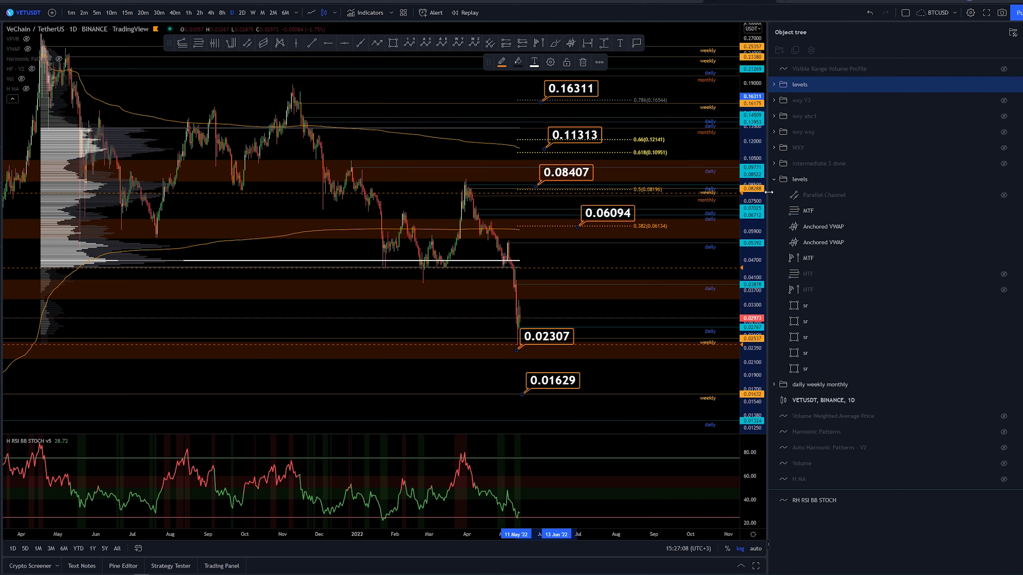
{"action": "left_click", "coordinate": [773, 180]}
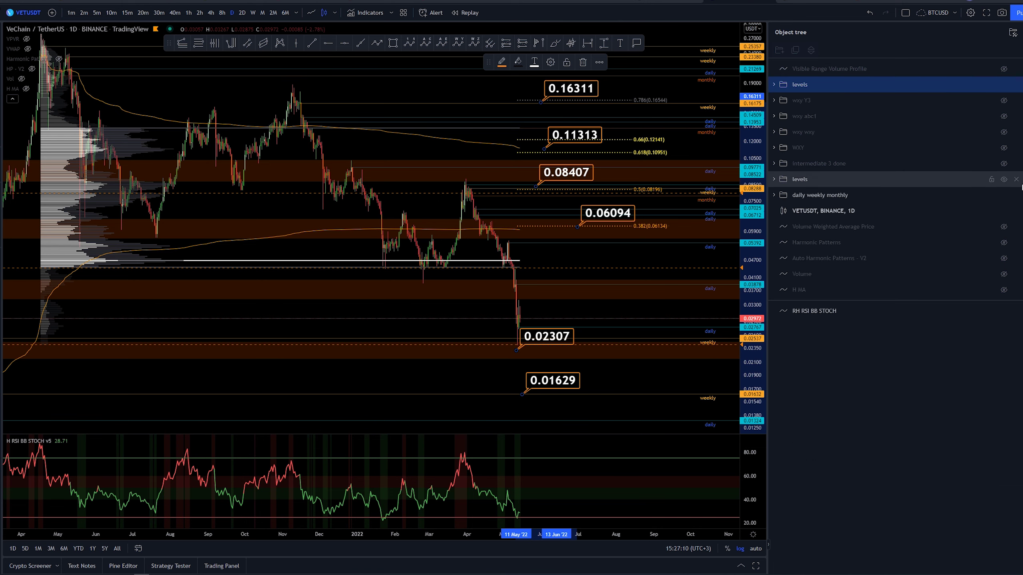
{"action": "left_click", "coordinate": [1003, 181]}
{"action": "left_click", "coordinate": [1003, 196]}
{"action": "scroll", "coordinate": [591, 152], "scroll_direction": "down", "scroll_amount": 7}
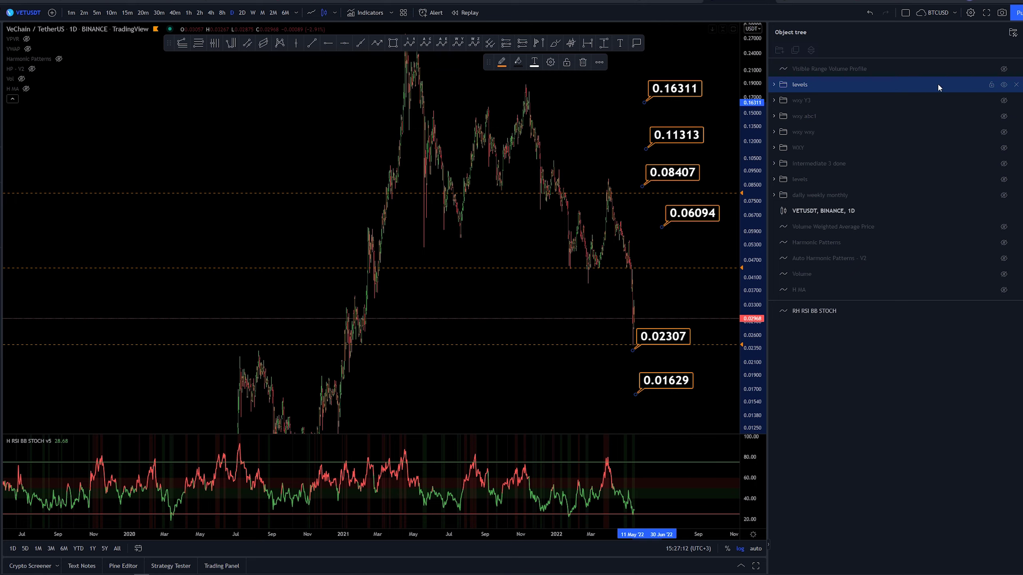
{"action": "left_click", "coordinate": [1004, 85]}
Frame 2019–2023 and show the 'Intermediate 3 done' wave count
{"action": "left_click_drag", "start_coordinate": [758, 81], "coordinate": [754, 306]}
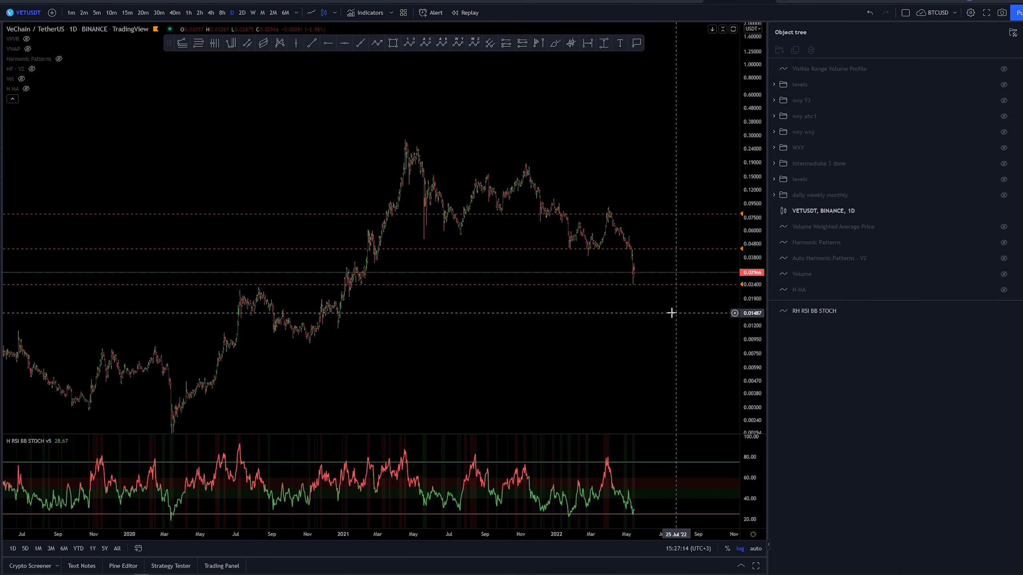
{"action": "scroll", "coordinate": [628, 400], "scroll_direction": "down", "scroll_amount": 3}
{"action": "left_click_drag", "start_coordinate": [608, 391], "coordinate": [617, 349]}
{"action": "scroll", "coordinate": [539, 361], "scroll_direction": "up", "scroll_amount": 1}
{"action": "scroll", "coordinate": [616, 349], "scroll_direction": "down", "scroll_amount": 3}
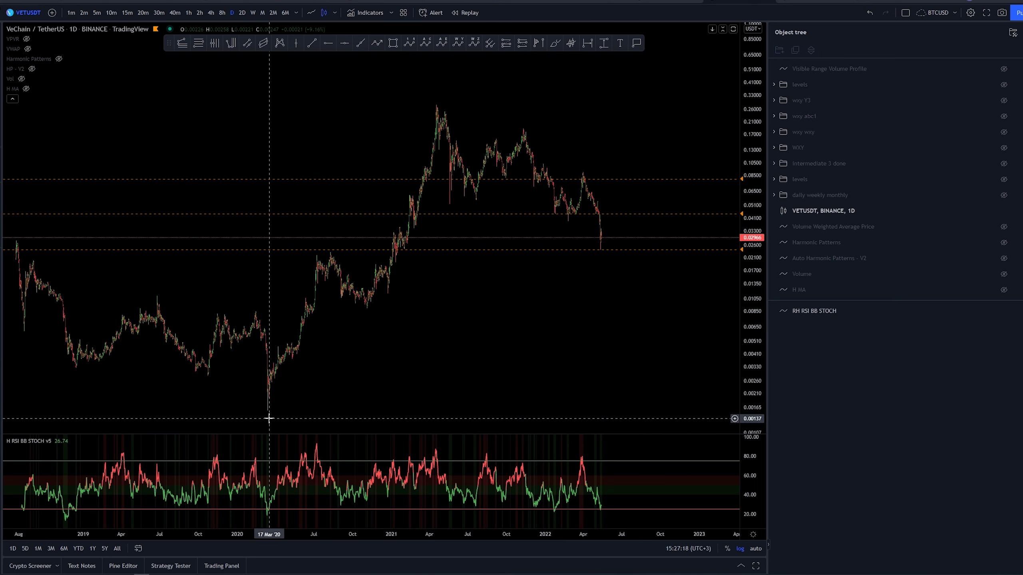
{"action": "left_click", "coordinate": [1004, 163]}
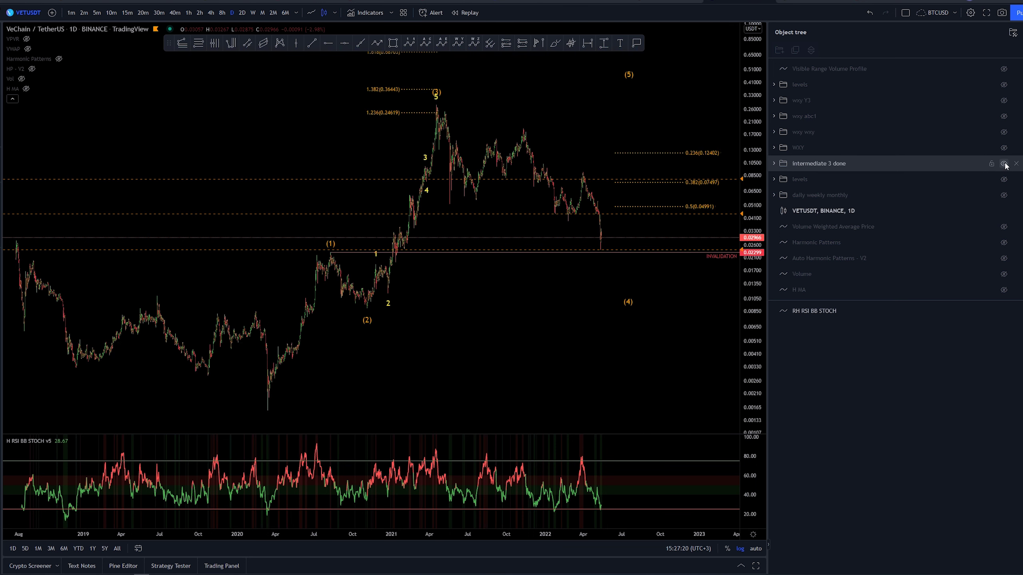
Show the WXY wave count, with 1.236 at 0.02557 and 1.618 at 0.01382
{"action": "left_click_drag", "start_coordinate": [517, 357], "coordinate": [510, 359]}
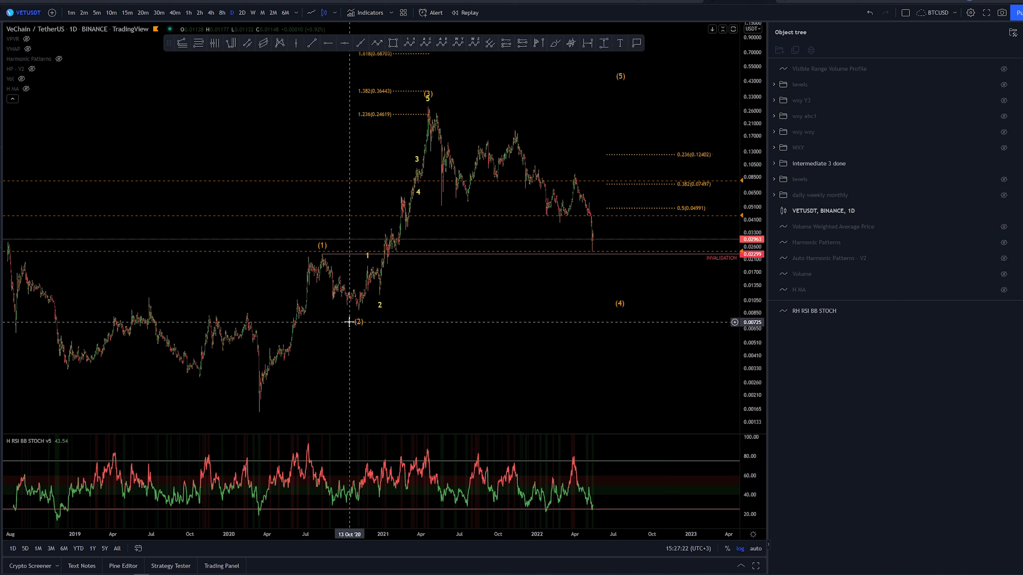
{"action": "left_click_drag", "start_coordinate": [511, 307], "coordinate": [486, 338]}
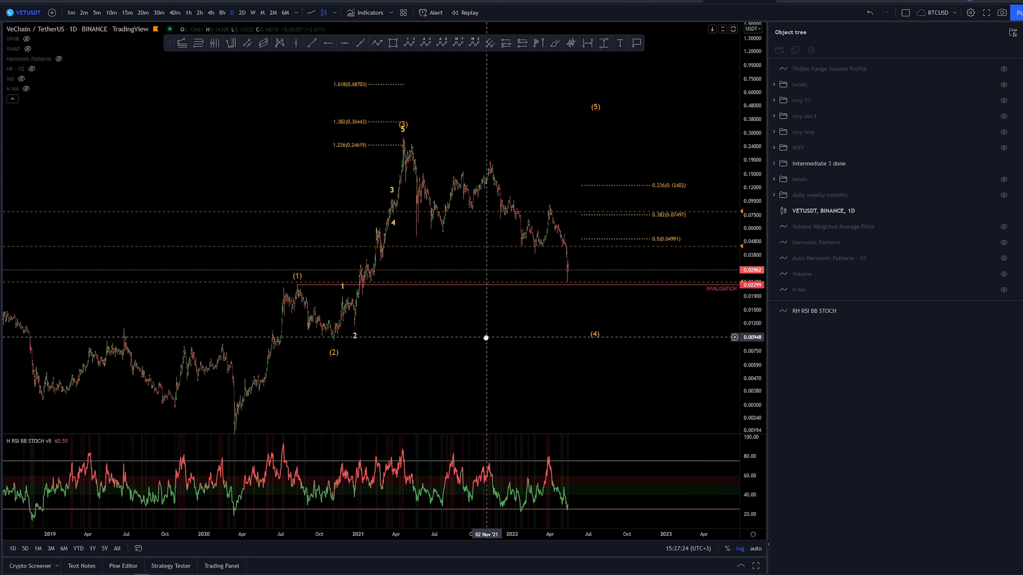
{"action": "left_click", "coordinate": [1004, 149]}
{"action": "scroll", "coordinate": [683, 383], "scroll_direction": "up", "scroll_amount": 1}
{"action": "scroll", "coordinate": [721, 335], "scroll_direction": "up", "scroll_amount": 4}
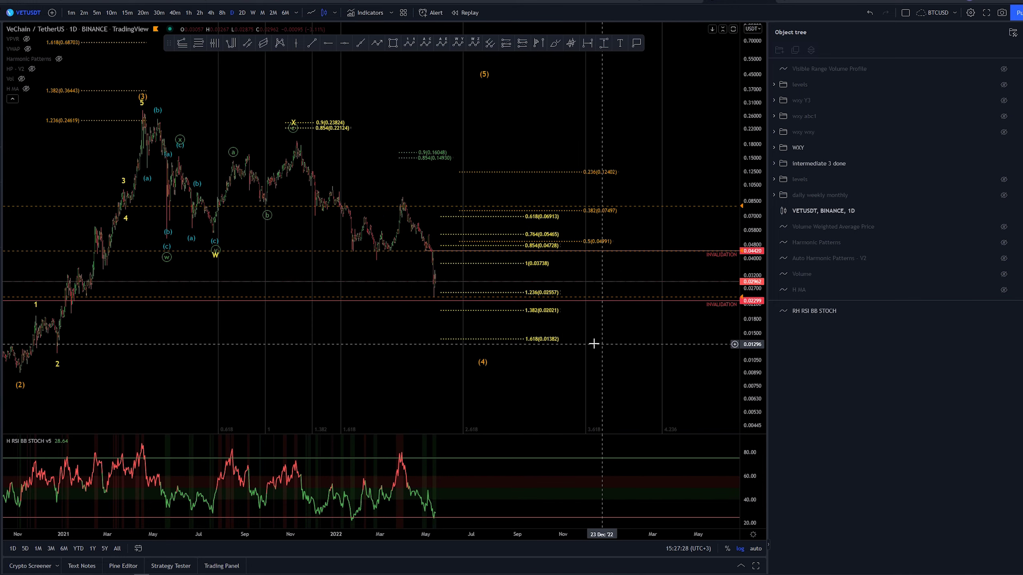
{"action": "left_click_drag", "start_coordinate": [388, 377], "coordinate": [419, 401]}
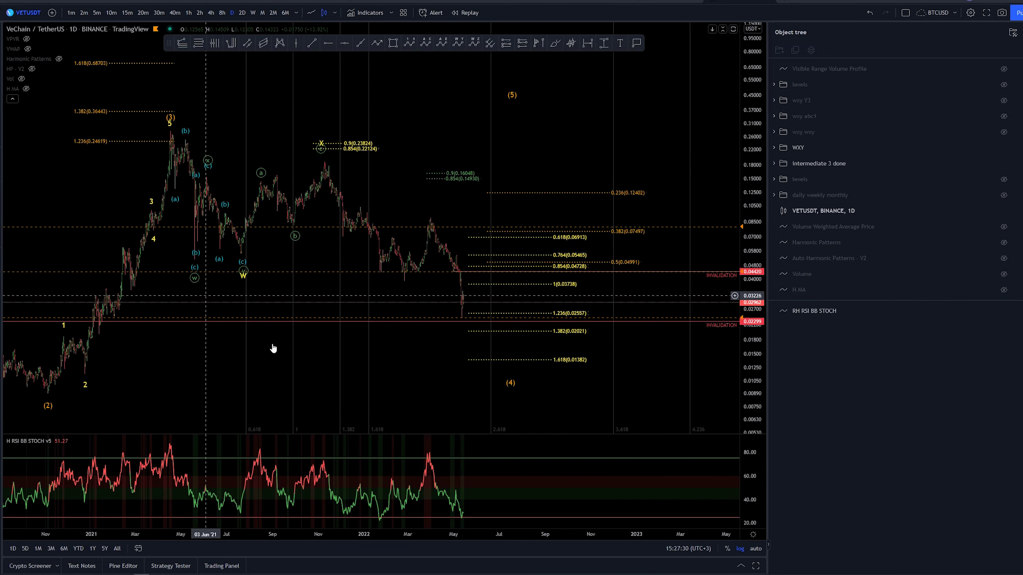
{"action": "scroll", "coordinate": [436, 349], "scroll_direction": "down", "scroll_amount": 1}
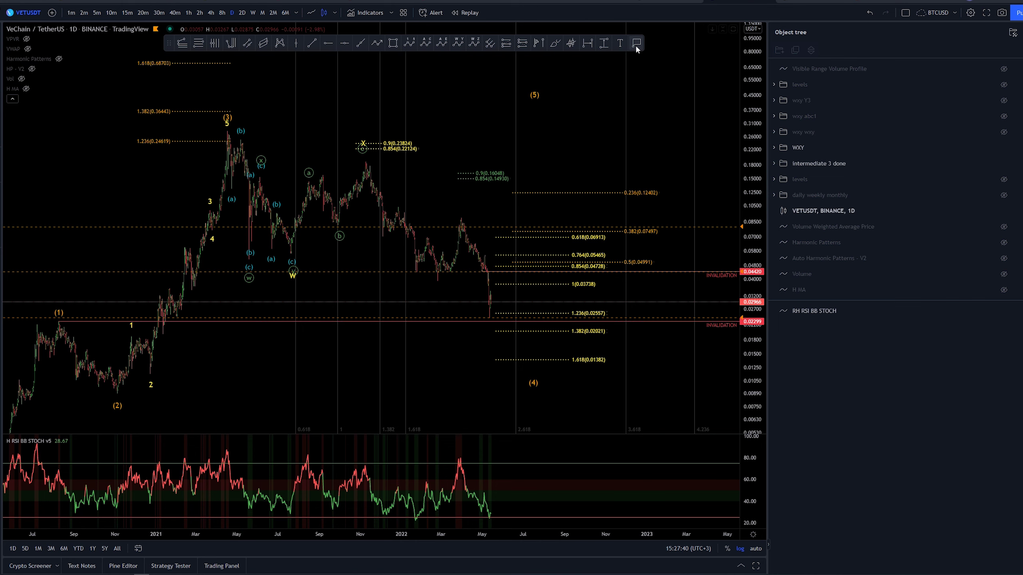
Place a 0.02299 price label and drag it along the invalidation line
{"action": "left_click", "coordinate": [59, 321]}
{"action": "left_click_drag", "start_coordinate": [90, 307], "coordinate": [569, 299]}
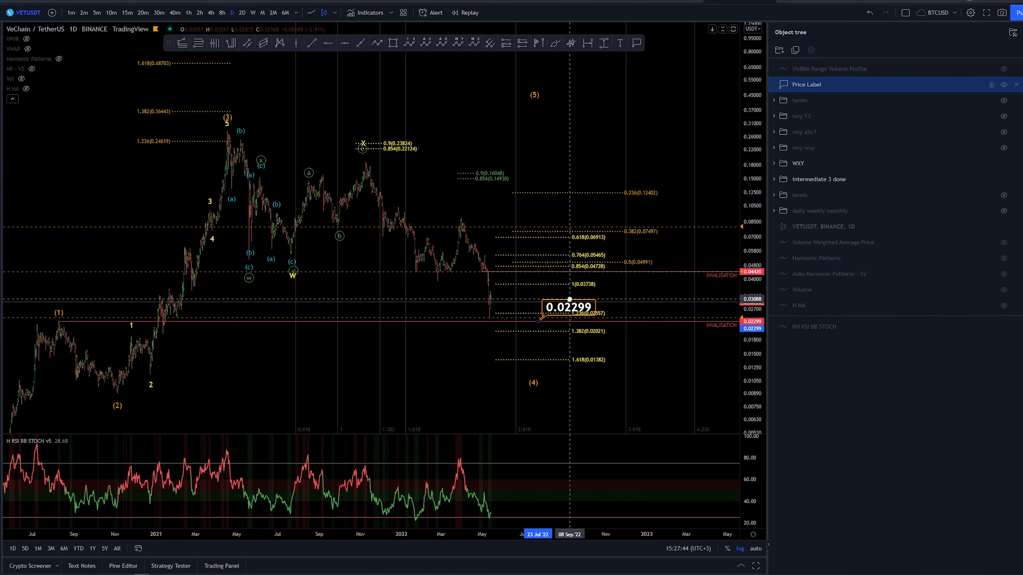
{"action": "left_click", "coordinate": [674, 297]}
{"action": "mouse_move", "coordinate": [749, 339]}
{"action": "left_mouse_down"}
{"action": "mouse_move", "coordinate": [749, 221]}
{"action": "mouse_move", "coordinate": [749, 321]}
{"action": "left_mouse_up"}
{"action": "scroll", "coordinate": [318, 145], "scroll_direction": "down", "scroll_amount": 1}
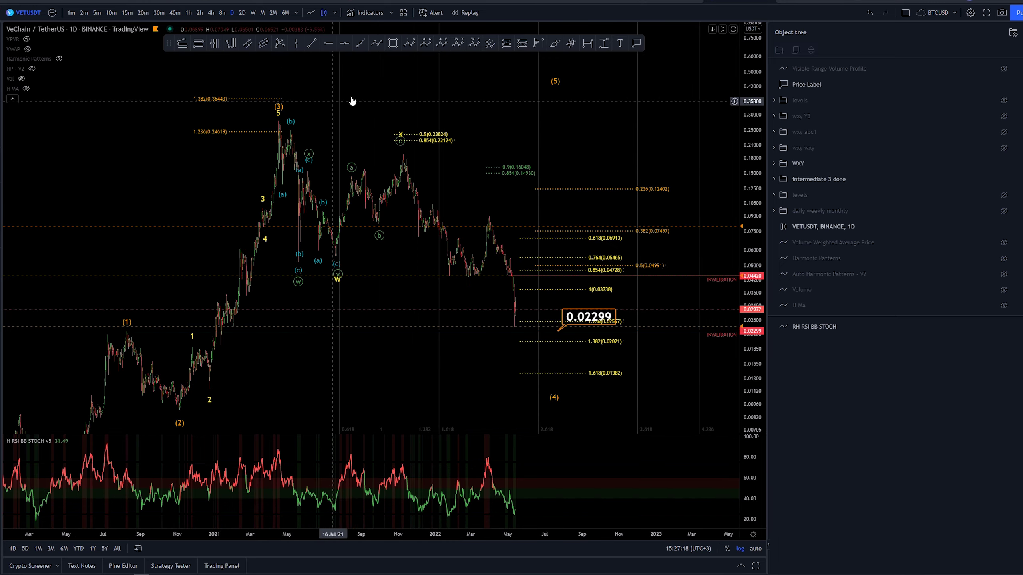
Drag the Fibonacci extension levels further right and reframe the chart from 2019
{"action": "left_click_drag", "start_coordinate": [388, 84], "coordinate": [340, 111]}
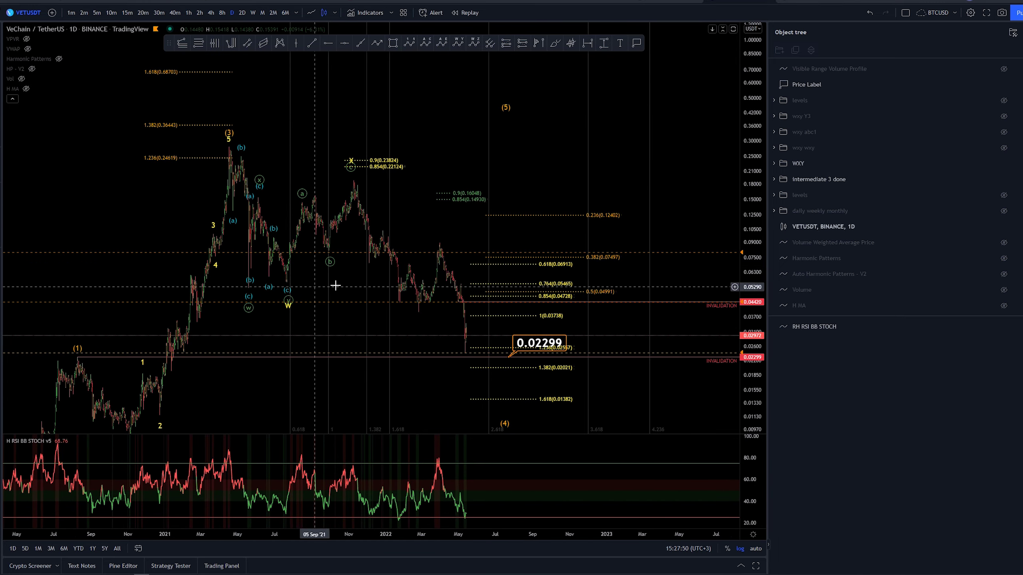
{"action": "scroll", "coordinate": [309, 217], "scroll_direction": "up", "scroll_amount": 4}
{"action": "left_click_drag", "start_coordinate": [286, 147], "coordinate": [412, 139]}
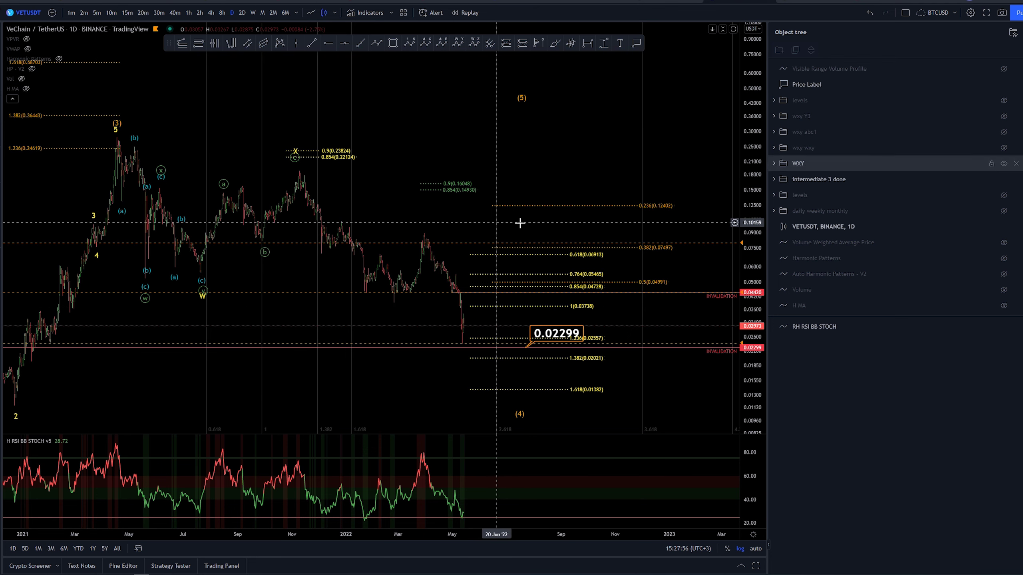
{"action": "scroll", "coordinate": [509, 219], "scroll_direction": "down", "scroll_amount": 2}
{"action": "left_click_drag", "start_coordinate": [608, 161], "coordinate": [578, 138]}
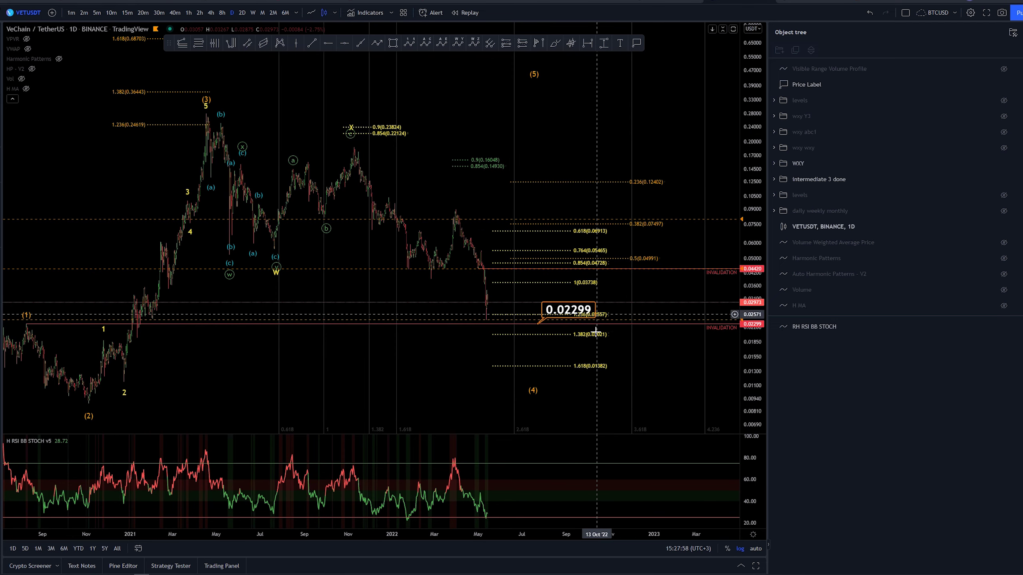
{"action": "scroll", "coordinate": [596, 327], "scroll_direction": "up", "scroll_amount": 1}
{"action": "mouse_move", "coordinate": [499, 320]}
{"action": "left_mouse_down"}
{"action": "mouse_move", "coordinate": [616, 322]}
{"action": "mouse_move", "coordinate": [608, 323]}
{"action": "left_mouse_up"}
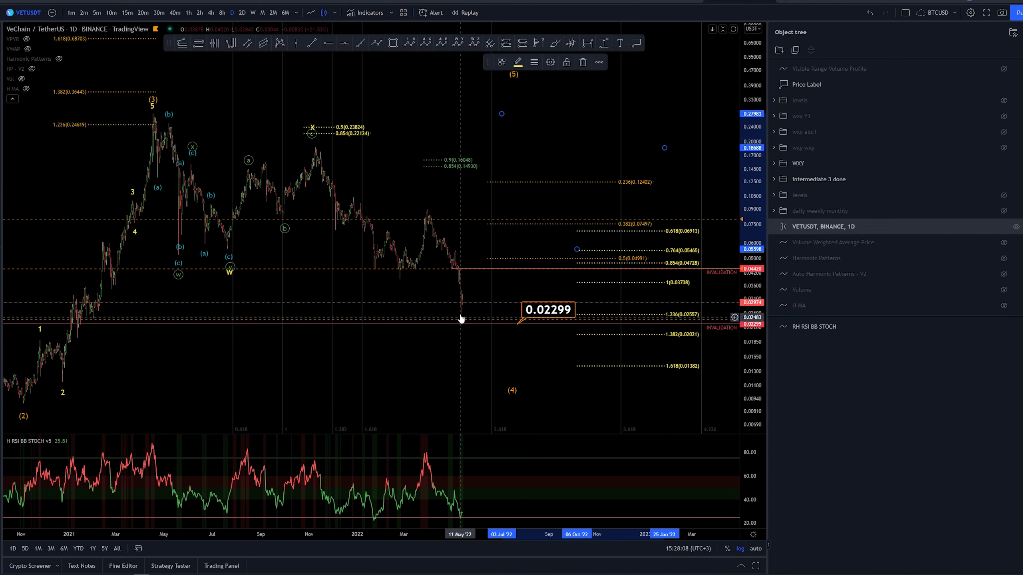
{"action": "scroll", "coordinate": [465, 362], "scroll_direction": "down", "scroll_amount": 5}
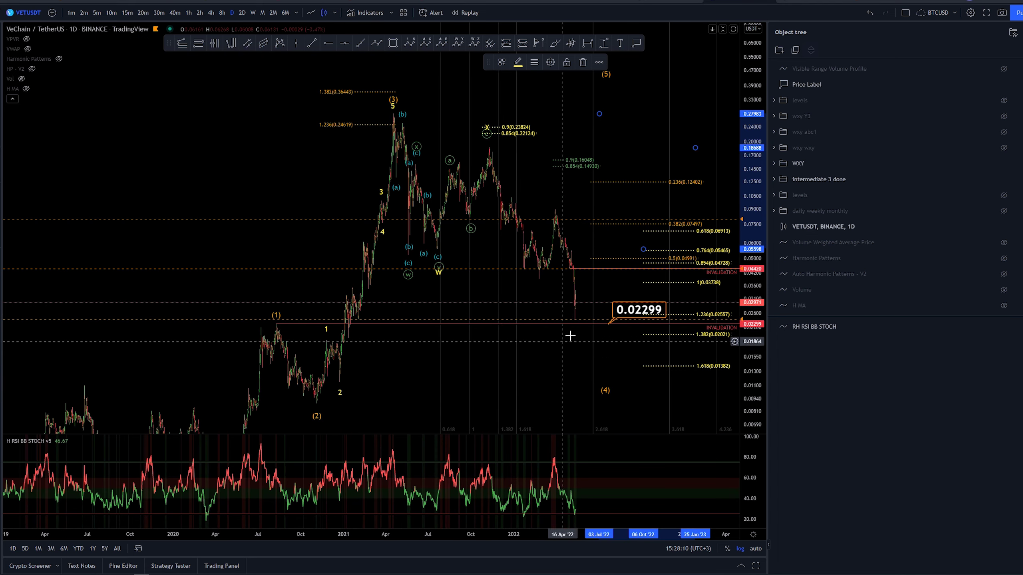
{"action": "left_click_drag", "start_coordinate": [522, 361], "coordinate": [447, 358]}
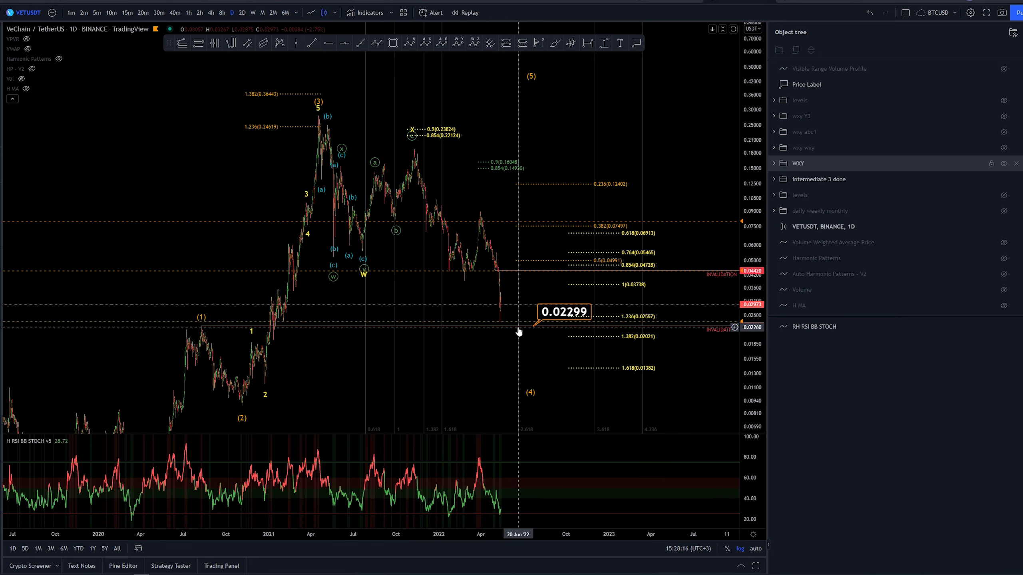
{"action": "scroll", "coordinate": [519, 331], "scroll_direction": "down", "scroll_amount": 4}
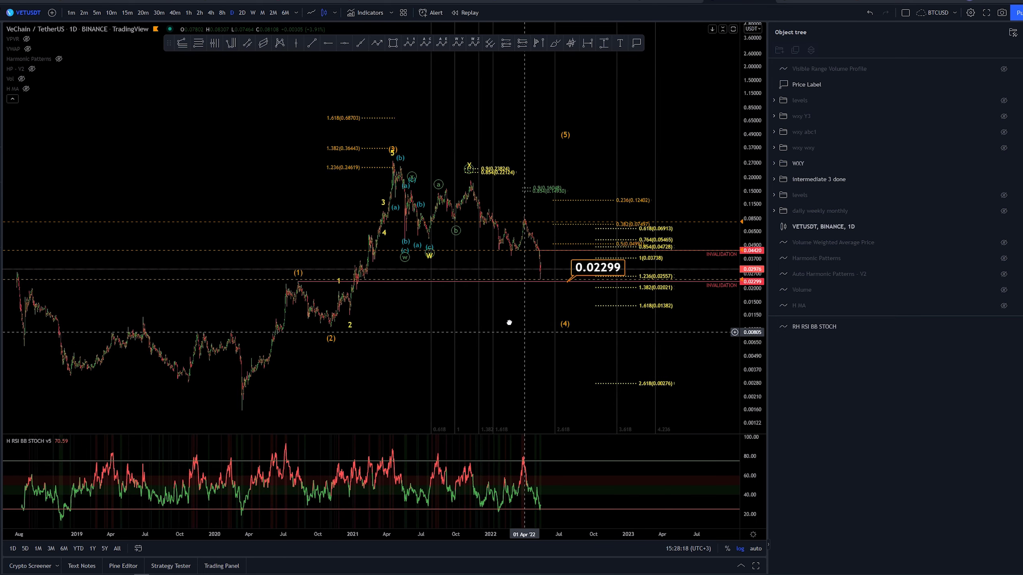
{"action": "left_click_drag", "start_coordinate": [509, 323], "coordinate": [475, 315]}
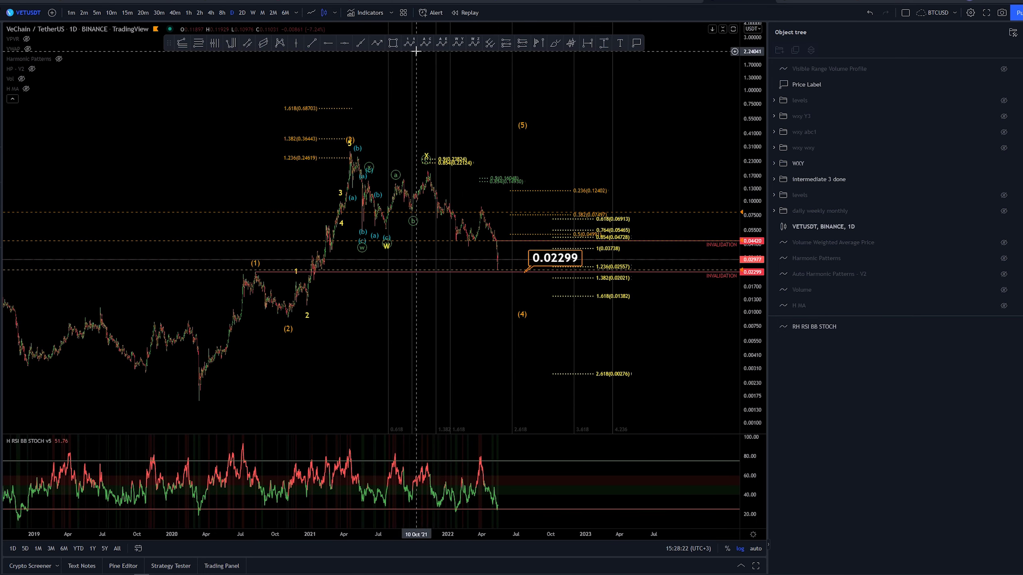
Draw an ABC correction wave from the 2020 low through the mid-2020 high, late-2020 low and 2021 top
{"action": "left_click", "coordinate": [199, 406]}
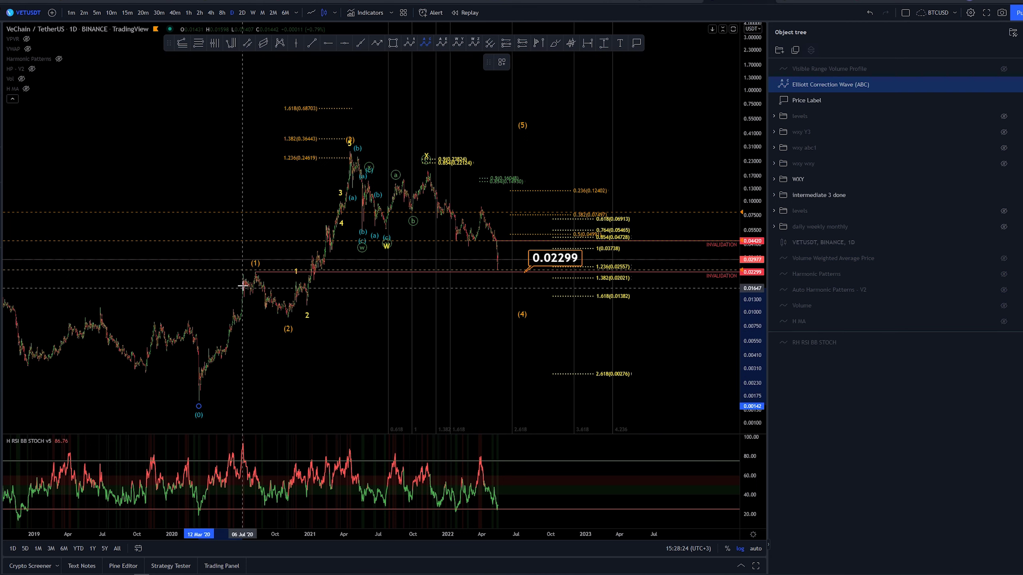
{"action": "left_click", "coordinate": [245, 272]}
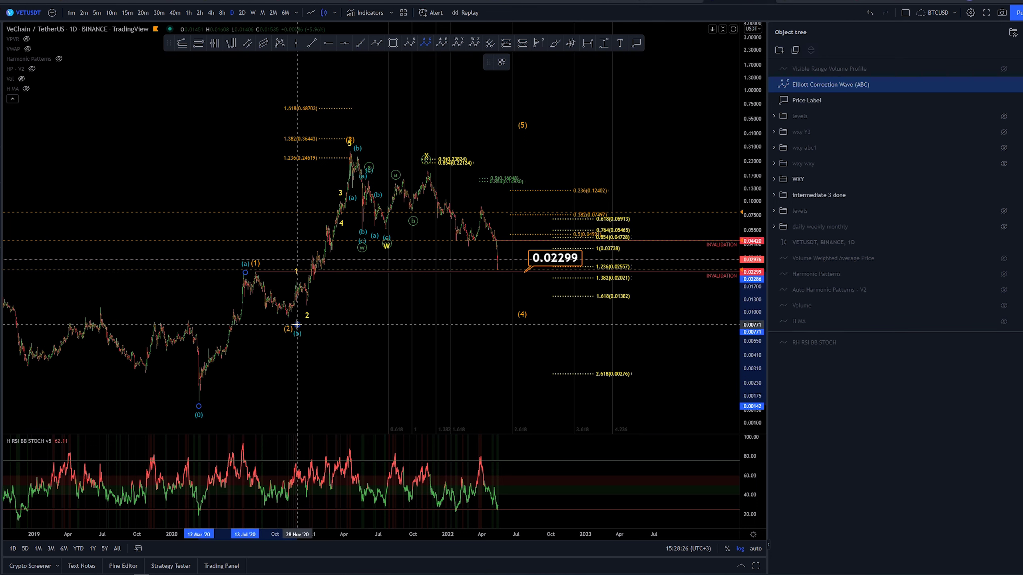
{"action": "left_click", "coordinate": [297, 324]}
{"action": "left_click", "coordinate": [361, 144]}
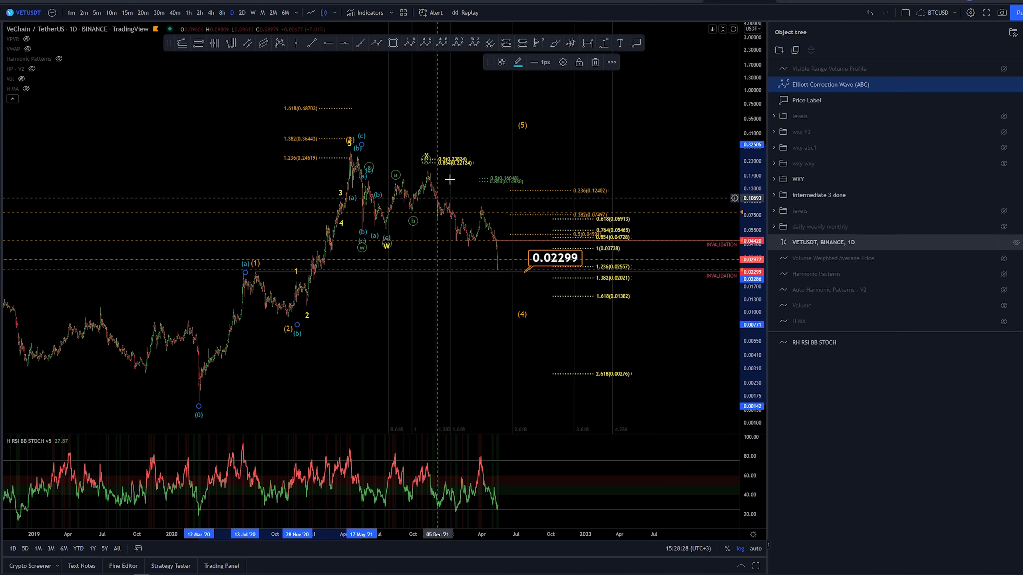
{"action": "left_click_drag", "start_coordinate": [673, 128], "coordinate": [616, 116]}
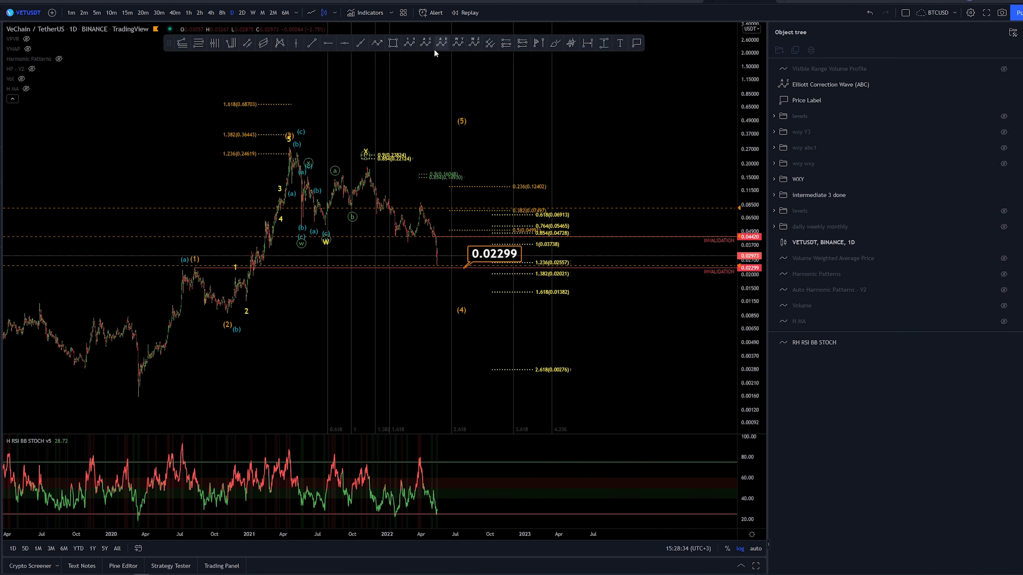
Draw a projected path from the 2020 low via the 2021 top and wave (4) low to a high target
{"action": "left_click", "coordinate": [137, 402]}
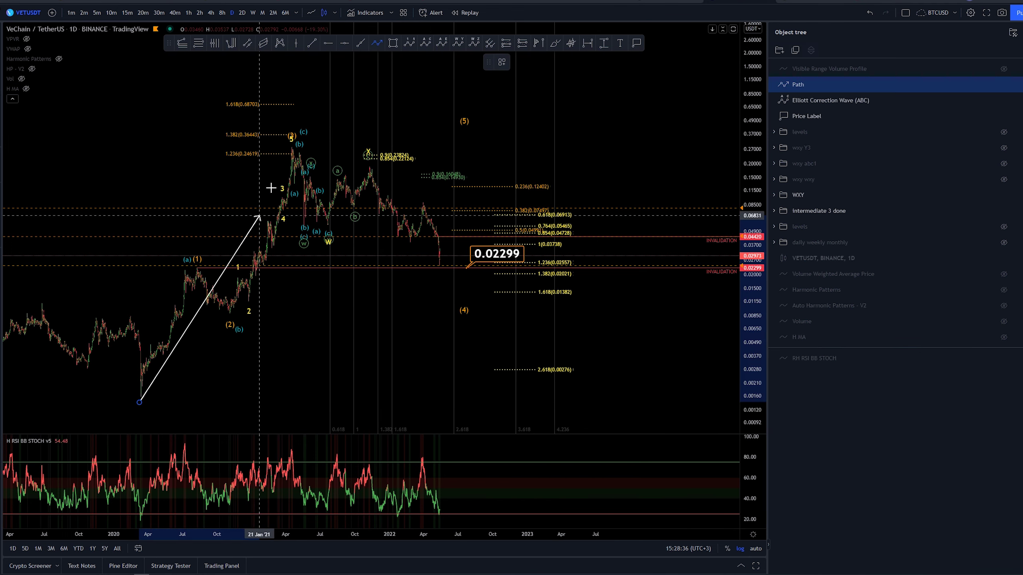
{"action": "left_click", "coordinate": [286, 142]}
{"action": "left_click", "coordinate": [460, 281]}
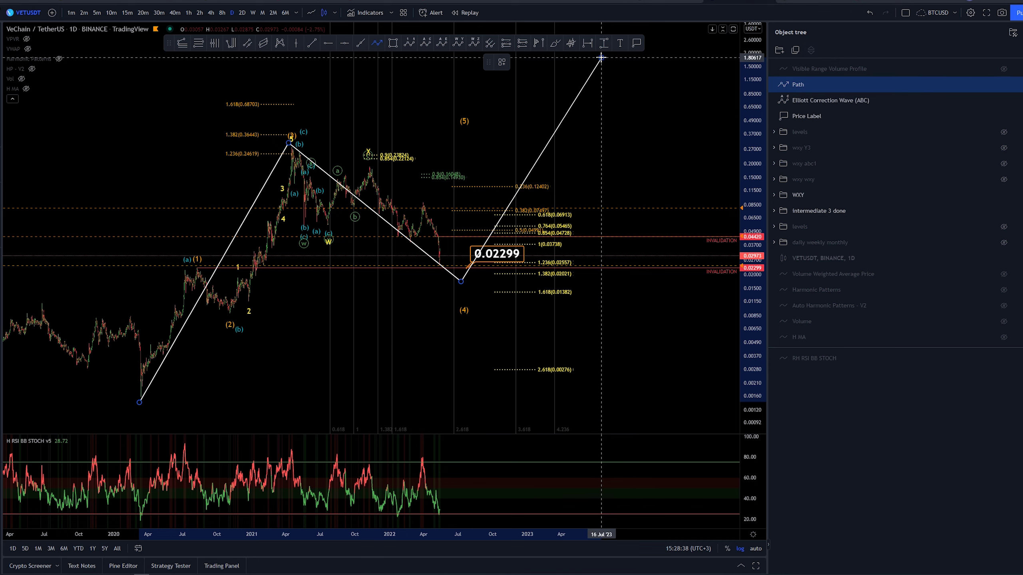
{"action": "double_click", "coordinate": [601, 59]}
{"action": "scroll", "coordinate": [665, 141], "scroll_direction": "down", "scroll_amount": 3}
{"action": "left_click_drag", "start_coordinate": [664, 141], "coordinate": [581, 151]}
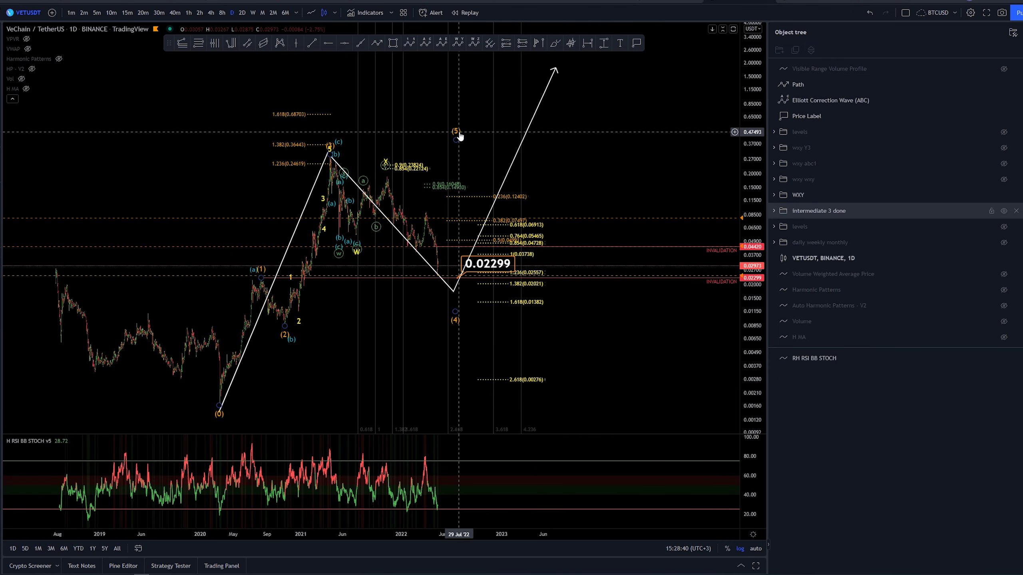
Try moving wave (5) up to the path's arrowhead and sketching a second path, then undo them
{"action": "left_click_drag", "start_coordinate": [455, 136], "coordinate": [565, 72]}
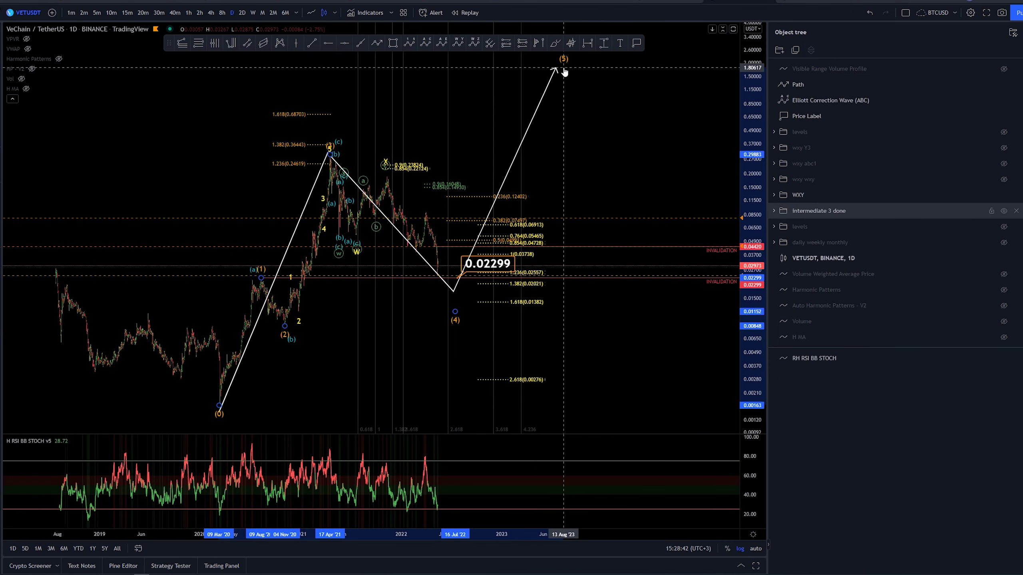
{"action": "left_click", "coordinate": [613, 68]}
{"action": "left_click_drag", "start_coordinate": [651, 141], "coordinate": [610, 164]}
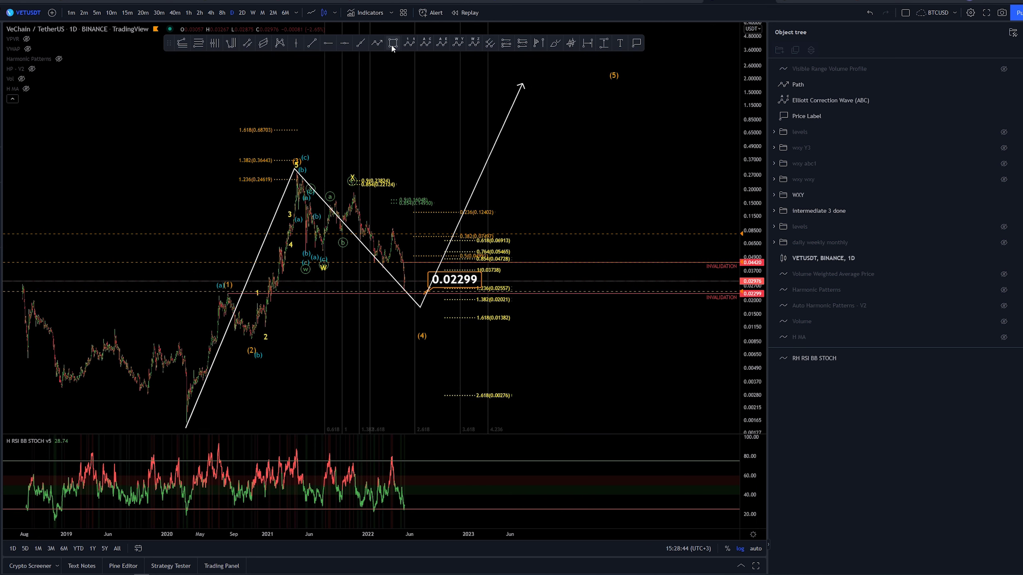
{"action": "left_click", "coordinate": [421, 309]}
{"action": "left_click", "coordinate": [464, 176]}
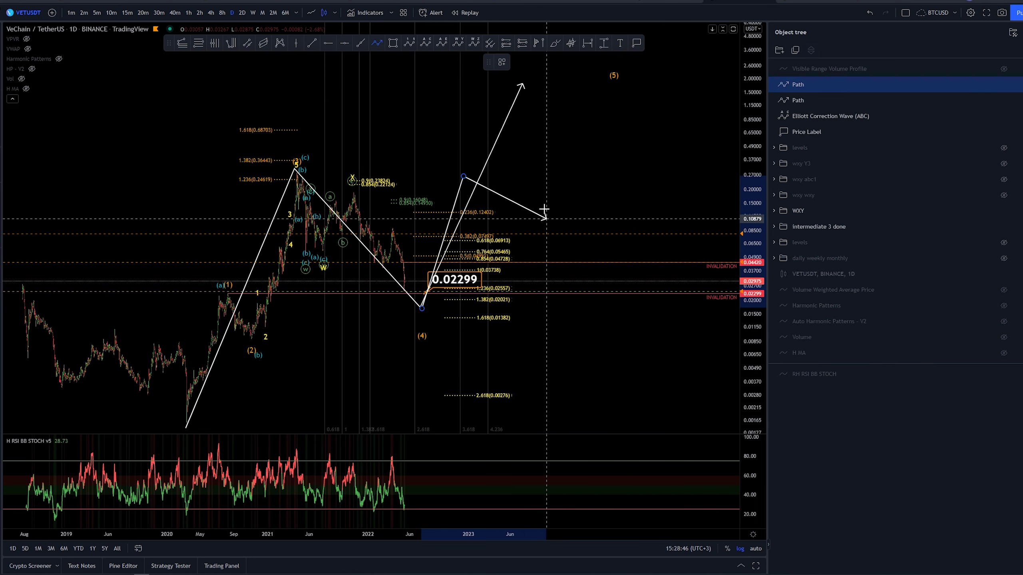
{"action": "left_click", "coordinate": [539, 200]}
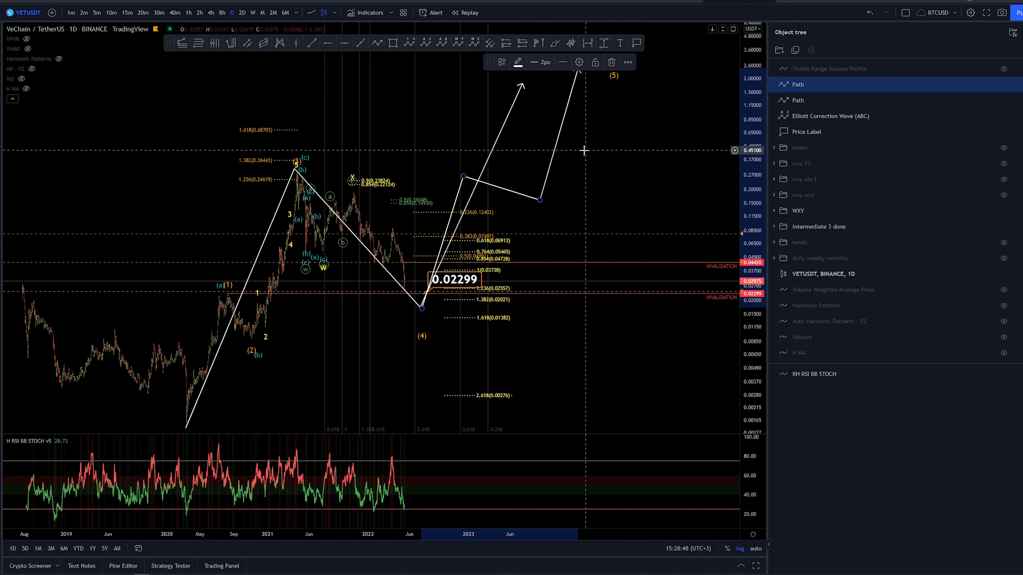
{"action": "key", "text": "ctrl+z"}
{"action": "key", "text": "ctrl+z"}
{"action": "key", "text": "ctrl+z"}
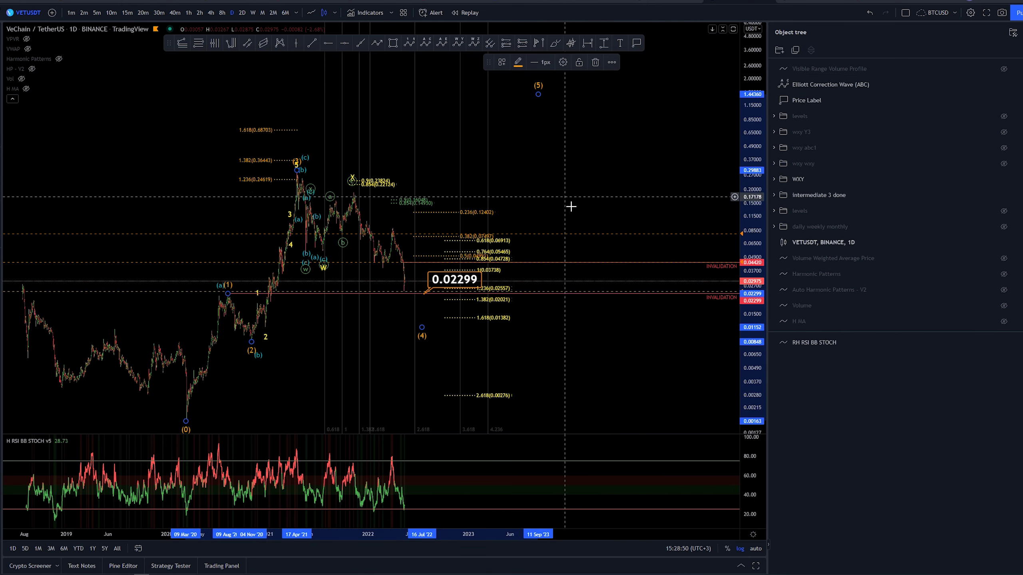
Compress the price scale, reframe the chart, and remove the ABC correction wave
{"action": "left_click_drag", "start_coordinate": [593, 202], "coordinate": [637, 206]}
{"action": "left_click_drag", "start_coordinate": [744, 148], "coordinate": [745, 210]}
{"action": "left_click_drag", "start_coordinate": [637, 187], "coordinate": [623, 196]}
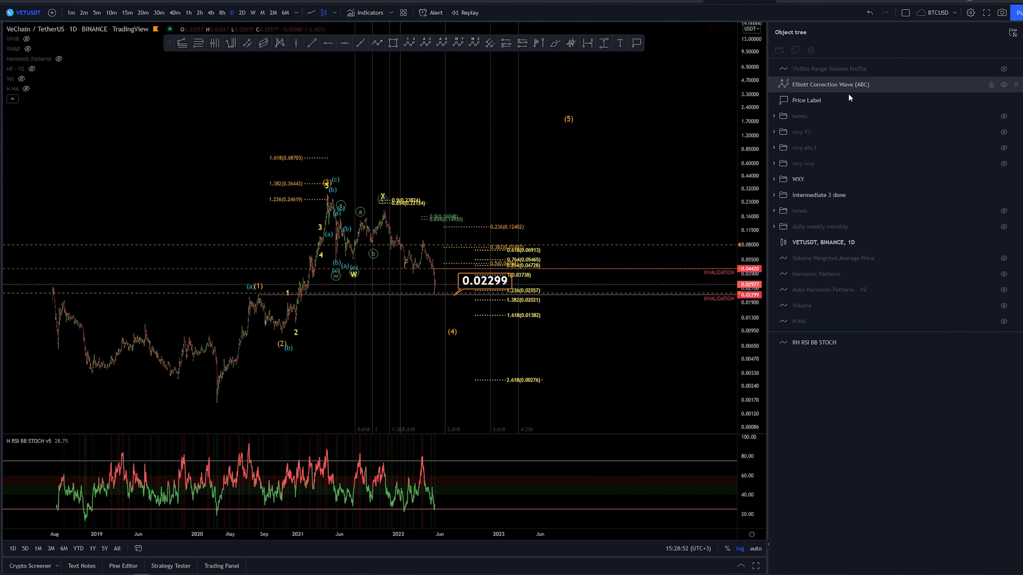
{"action": "left_click", "coordinate": [1016, 85]}
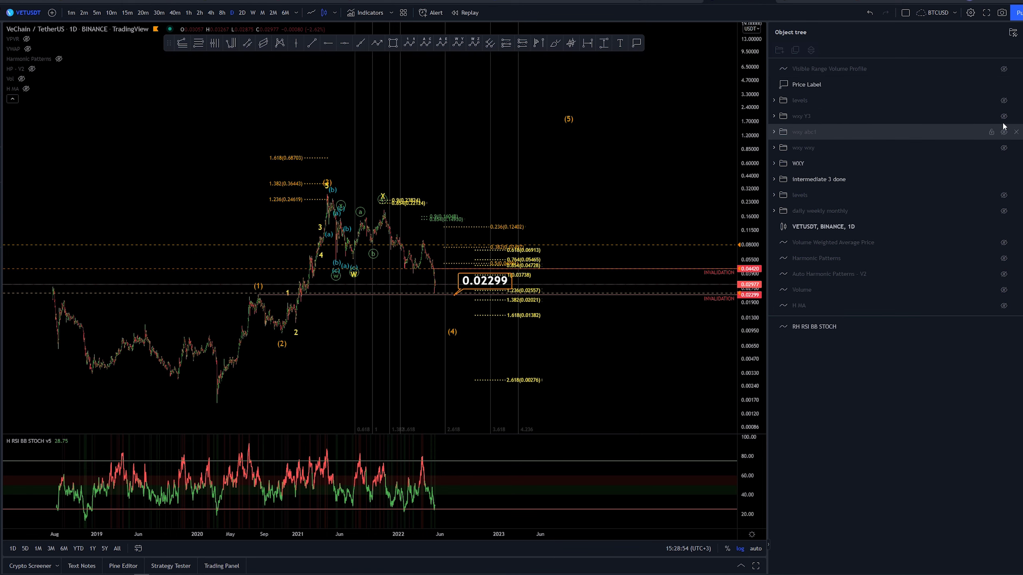
Delete the 0.02299 price label and make the wxy wxy wave count visible
{"action": "left_click", "coordinate": [1016, 85]}
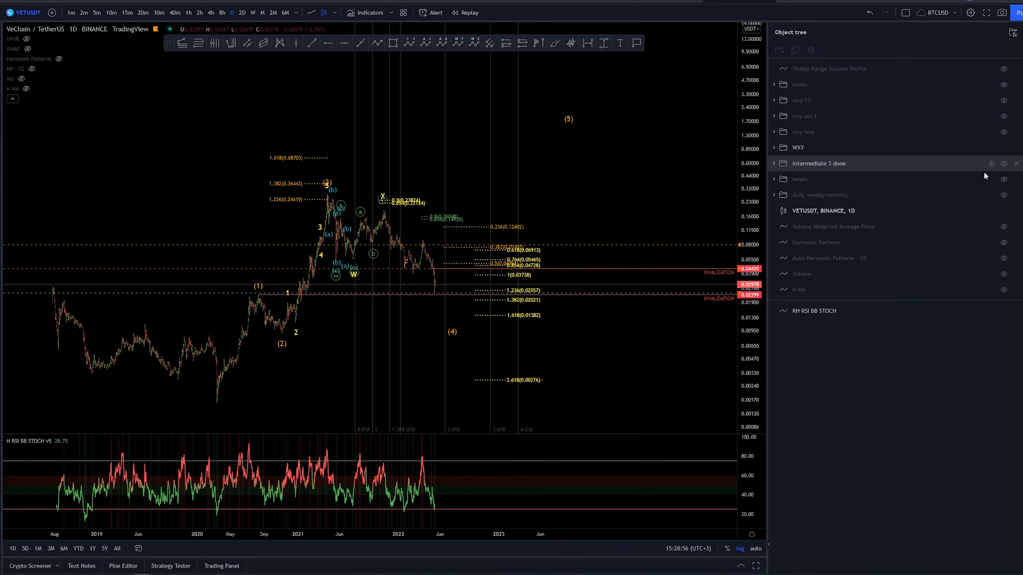
{"action": "left_click", "coordinate": [1004, 133]}
{"action": "scroll", "coordinate": [617, 398], "scroll_direction": "up", "scroll_amount": 3}
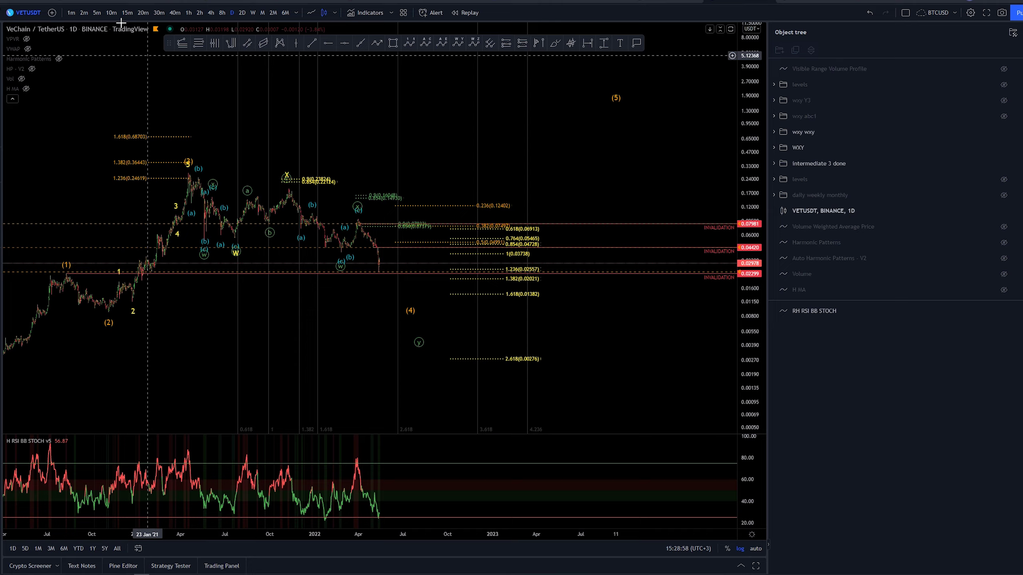
Switch to the 4-hour timeframe, reset the view, and frame July–August with a compressed price scale
{"action": "left_click", "coordinate": [211, 13]}
{"action": "right_click", "coordinate": [366, 121]}
{"action": "left_click", "coordinate": [388, 128]}
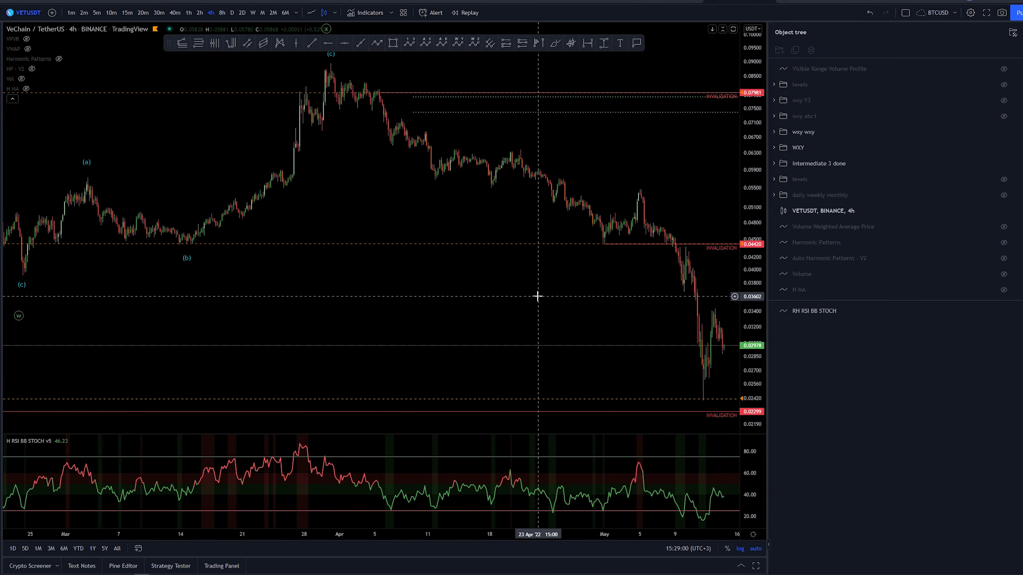
{"action": "scroll", "coordinate": [534, 294], "scroll_direction": "down", "scroll_amount": 5}
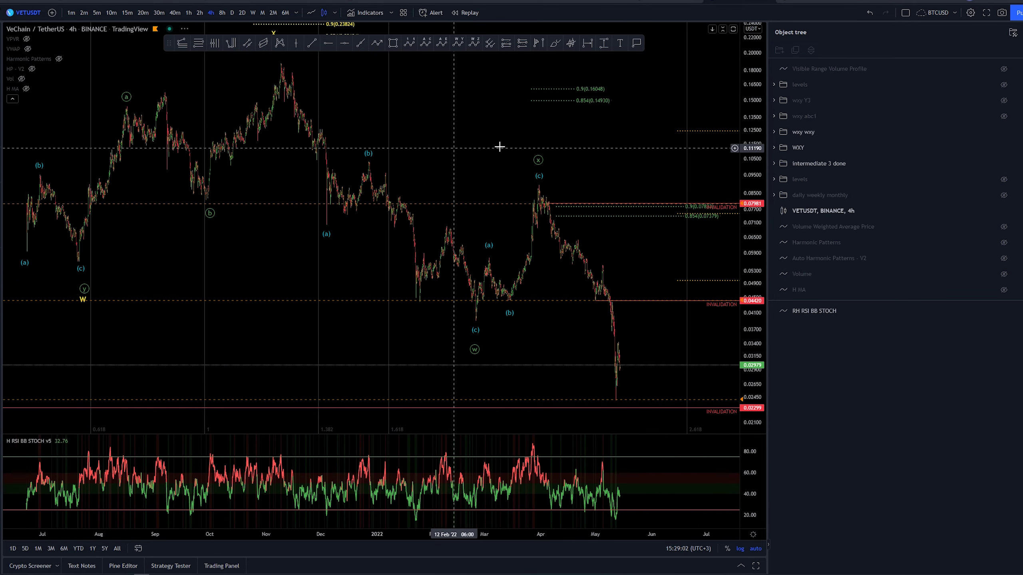
{"action": "left_click_drag", "start_coordinate": [760, 95], "coordinate": [756, 187]}
{"action": "left_click_drag", "start_coordinate": [613, 91], "coordinate": [475, 139]}
{"action": "scroll", "coordinate": [443, 141], "scroll_direction": "down", "scroll_amount": 2}
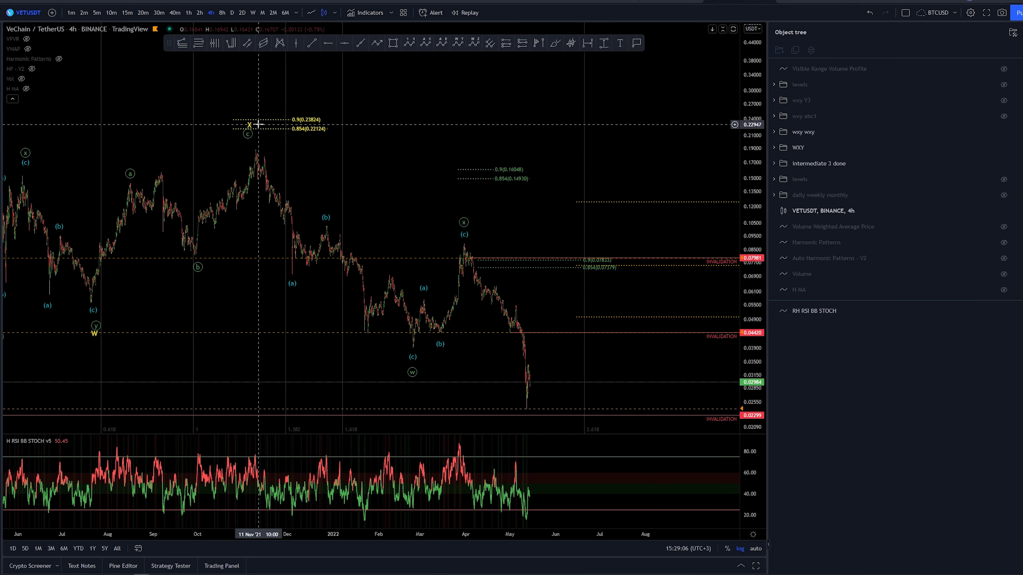
{"action": "left_click_drag", "start_coordinate": [634, 158], "coordinate": [539, 107]}
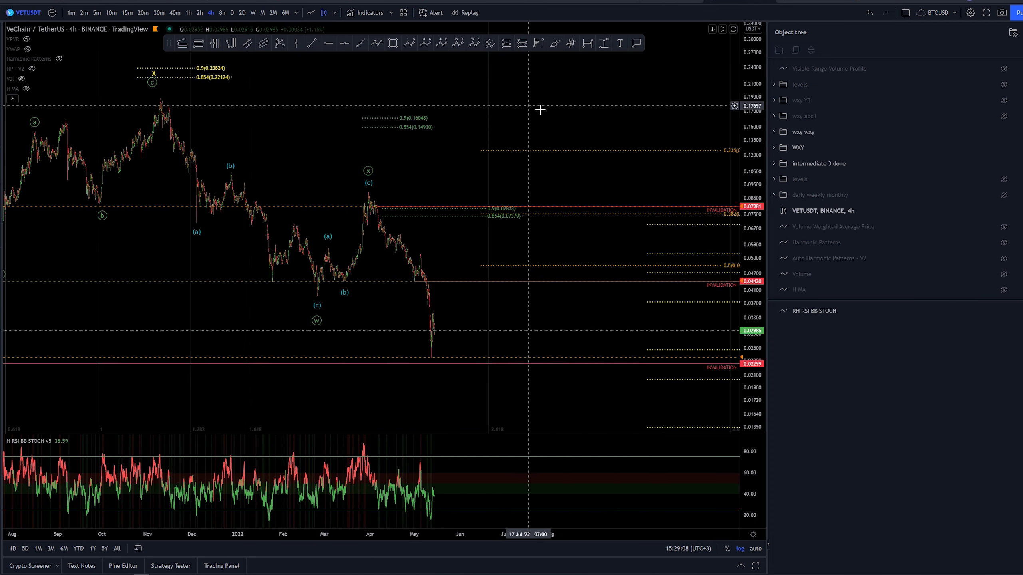
{"action": "scroll", "coordinate": [709, 135], "scroll_direction": "down", "scroll_amount": 3}
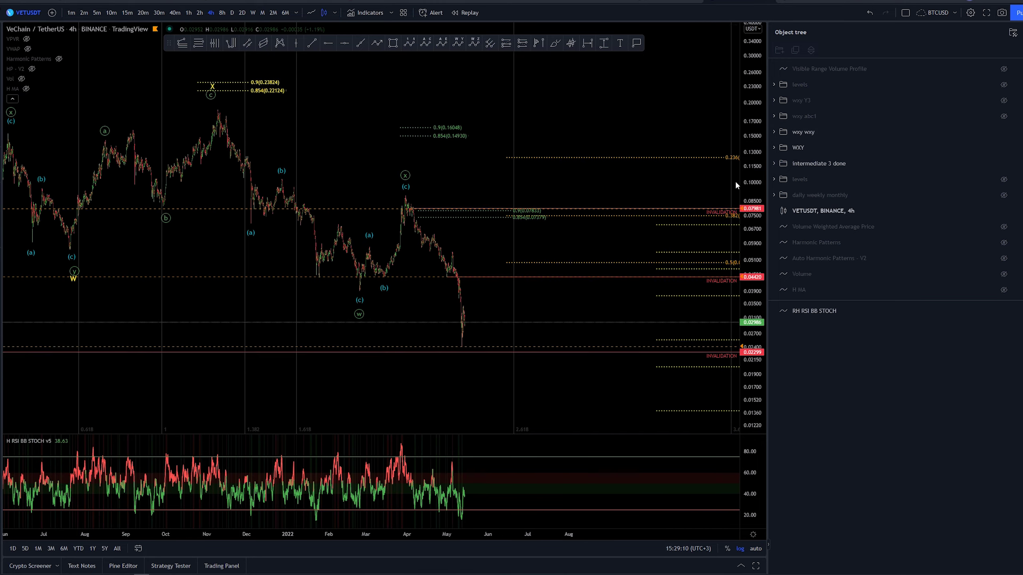
{"action": "left_click_drag", "start_coordinate": [633, 153], "coordinate": [575, 132]}
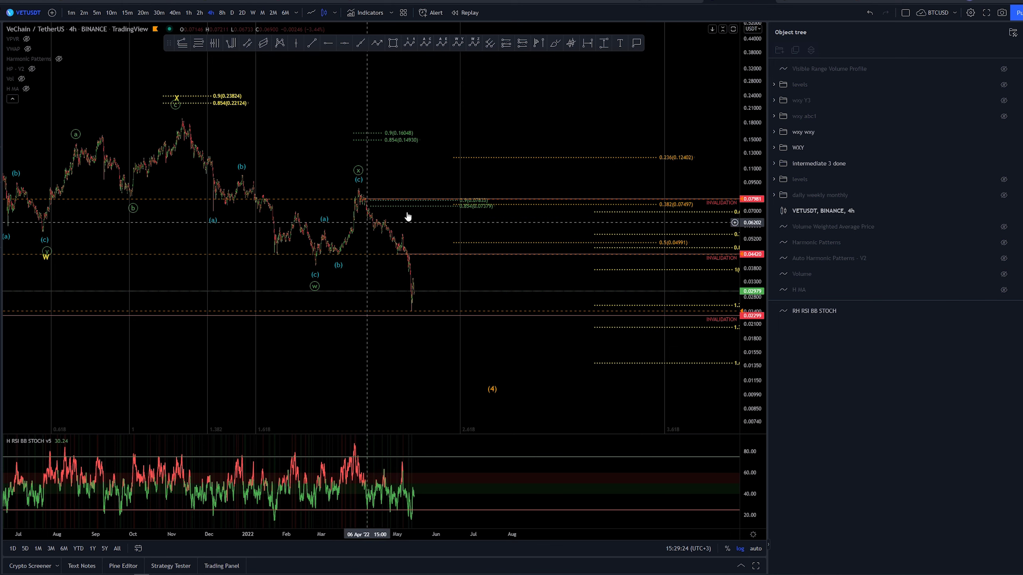
Briefly show then hide the wxy abc1 count, and pan to bring the y label into view
{"action": "left_click", "coordinate": [1004, 116]}
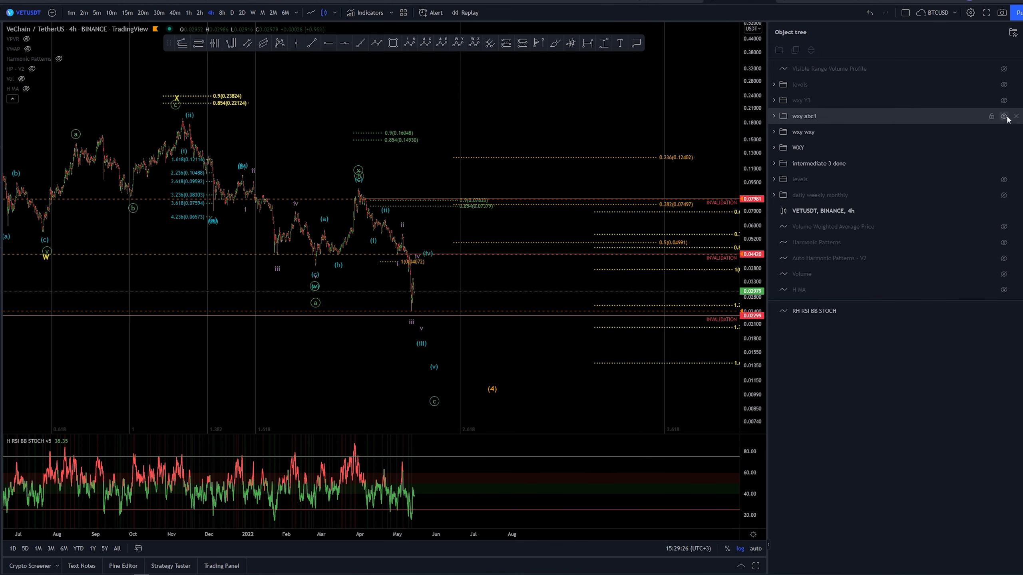
{"action": "left_click", "coordinate": [1004, 116]}
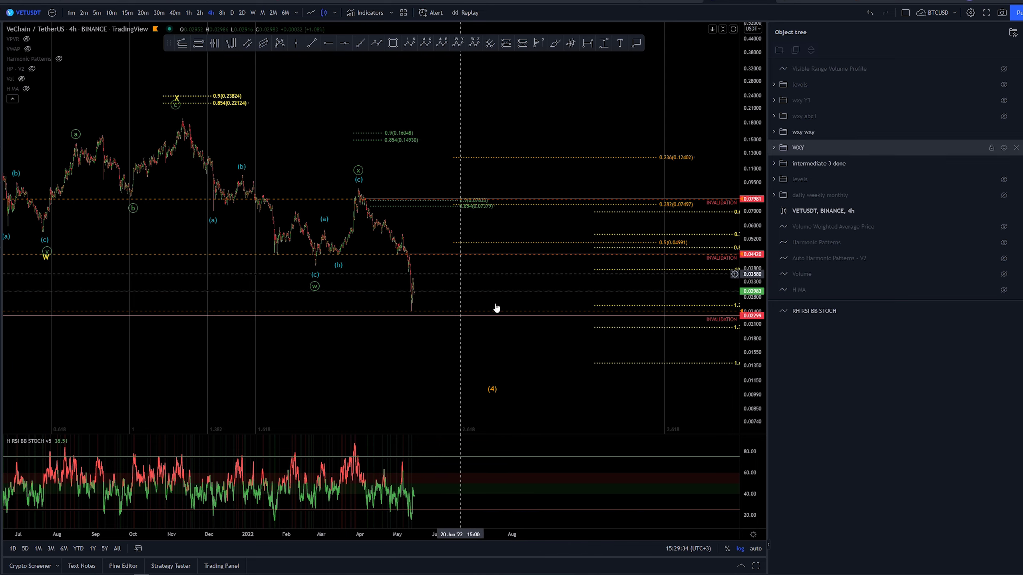
{"action": "left_click_drag", "start_coordinate": [545, 324], "coordinate": [537, 258]}
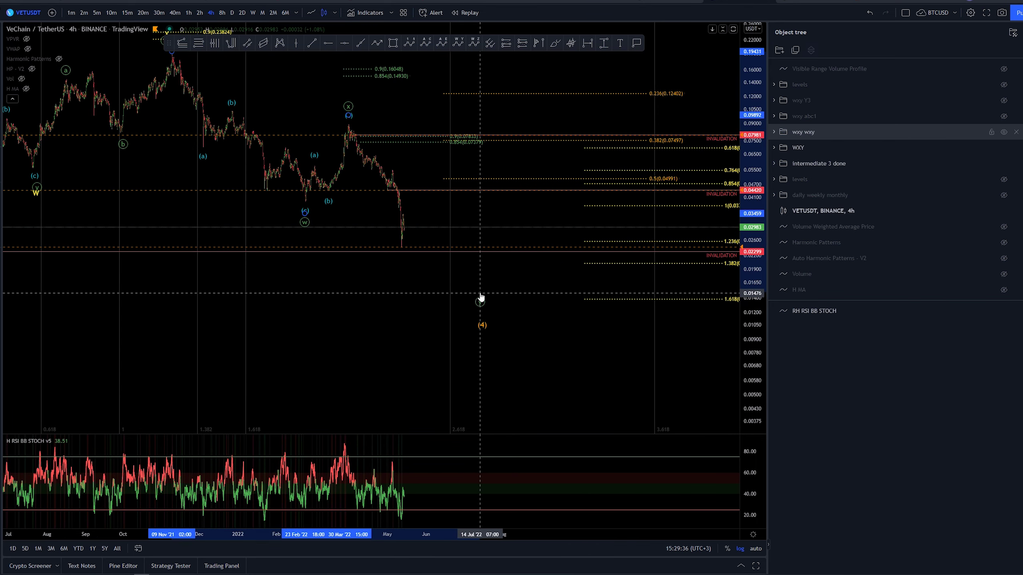
{"action": "left_click_drag", "start_coordinate": [546, 345], "coordinate": [557, 410]}
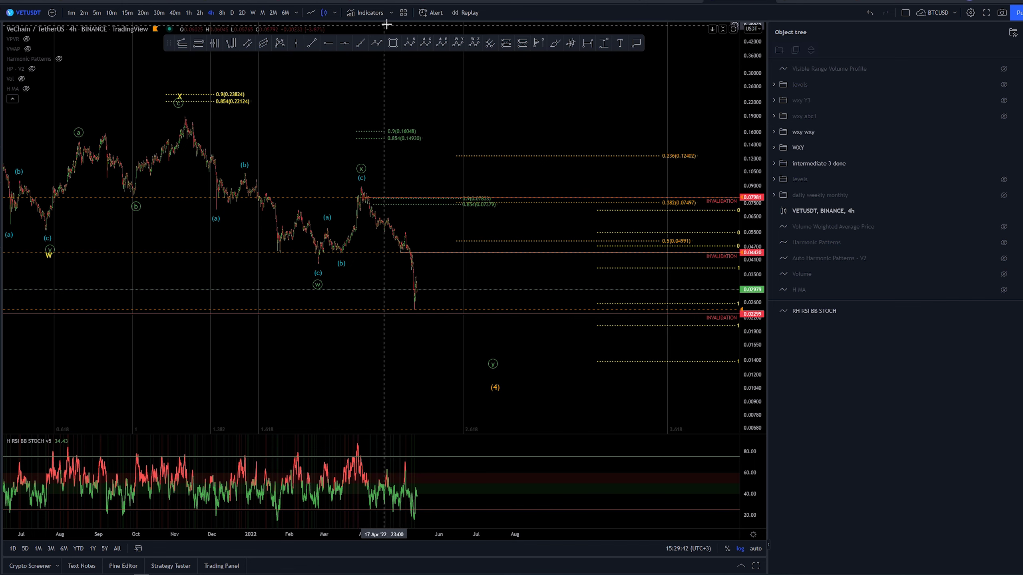
Sketch a projected path from the wave x high, set the y label beside its tip, then delete the path
{"action": "left_click", "coordinate": [361, 188]}
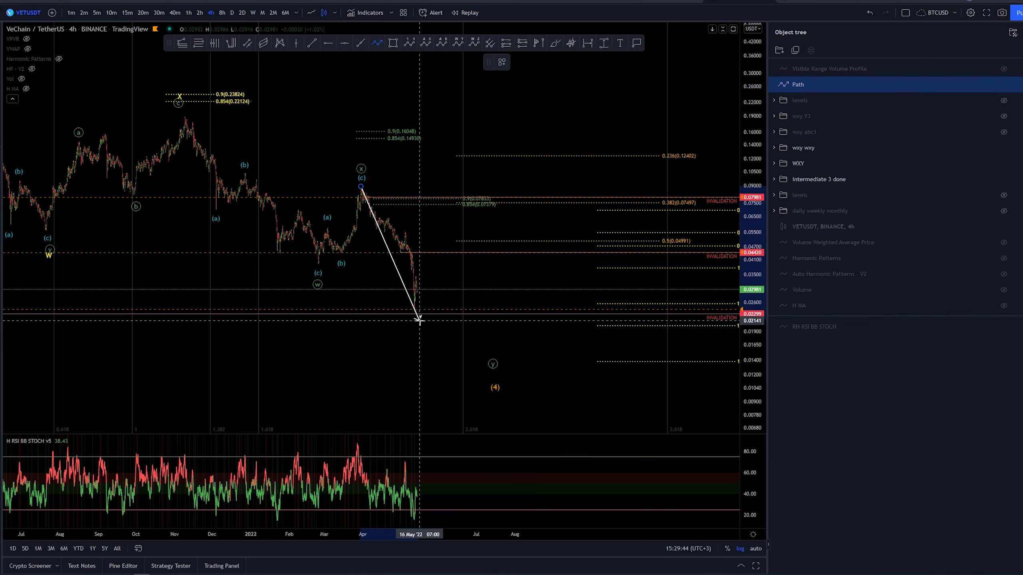
{"action": "double_click", "coordinate": [510, 356]}
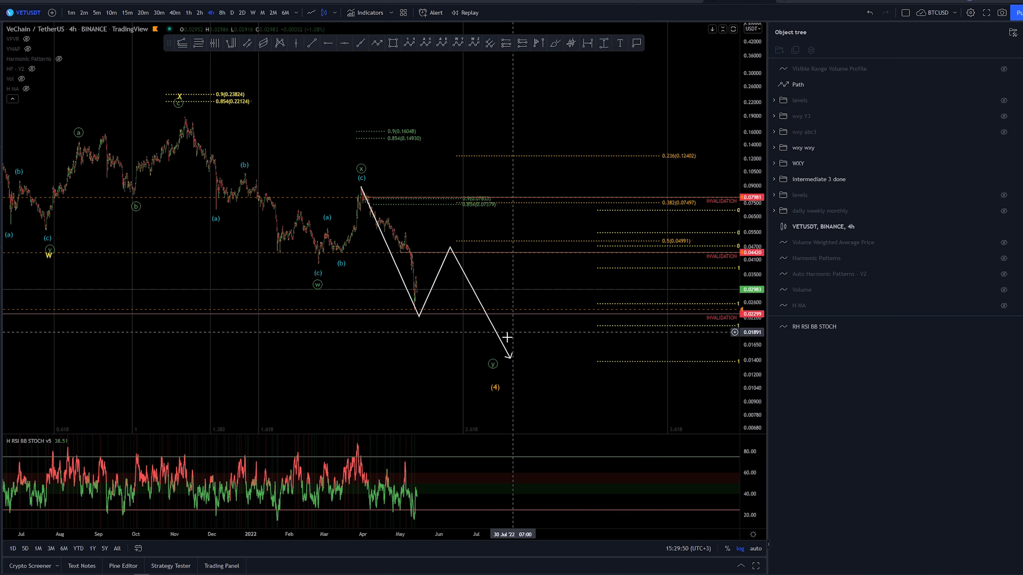
{"action": "left_click_drag", "start_coordinate": [498, 366], "coordinate": [557, 408]}
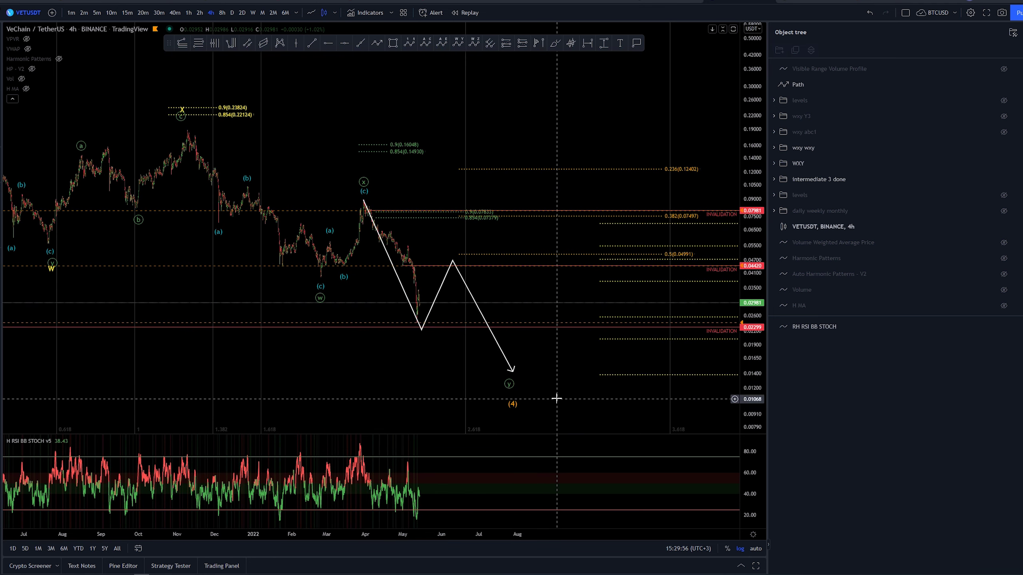
{"action": "left_click", "coordinate": [495, 340]}
{"action": "key", "text": "Delete"}
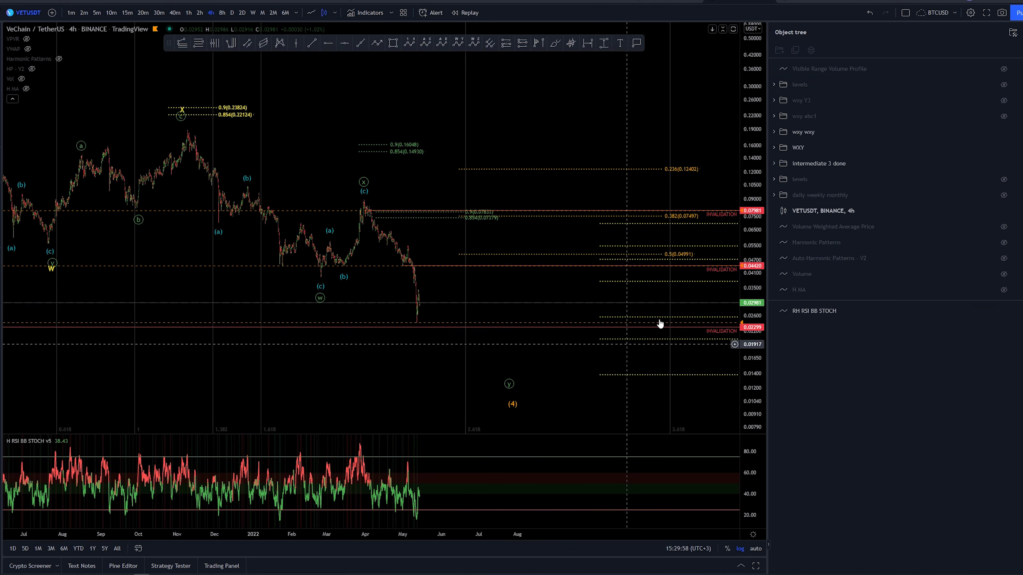
Hide the wxy wxy count and show the wxy abc1 count instead
{"action": "left_click", "coordinate": [1003, 133]}
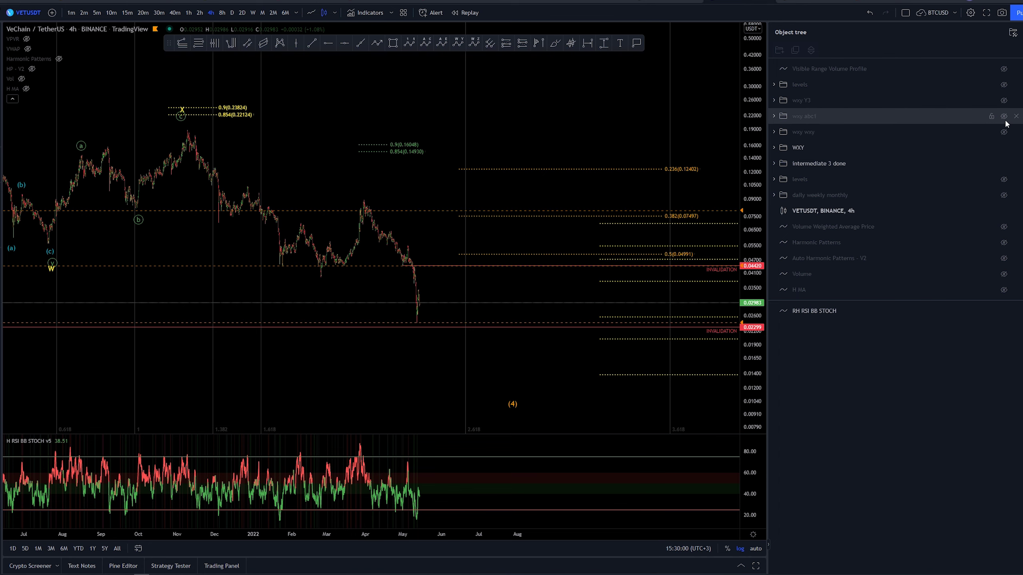
{"action": "left_click", "coordinate": [1004, 115]}
{"action": "mouse_move", "coordinate": [483, 113]}
{"action": "left_mouse_down"}
{"action": "mouse_move", "coordinate": [521, 112]}
{"action": "mouse_move", "coordinate": [504, 110]}
{"action": "left_mouse_up"}
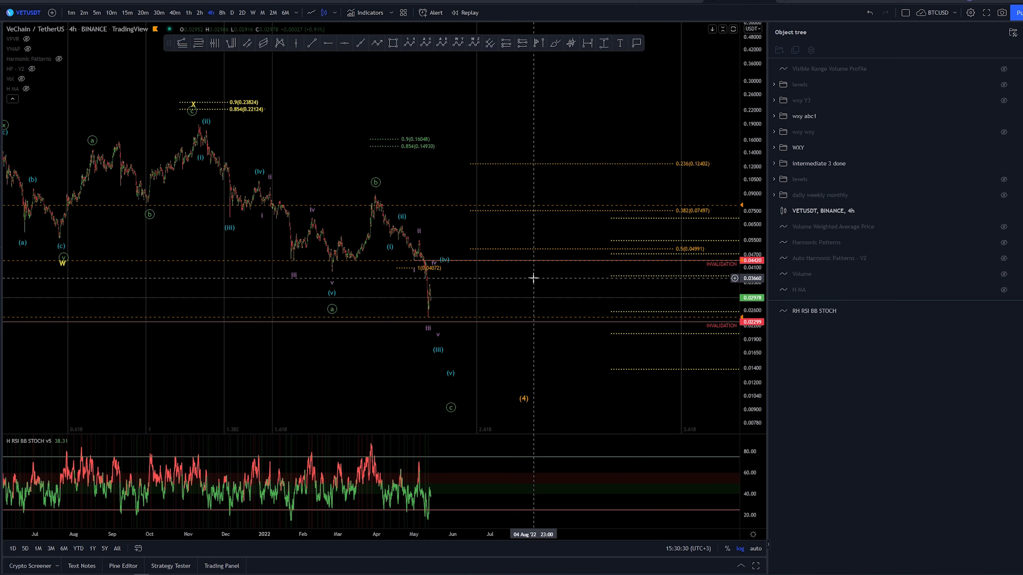
{"action": "scroll", "coordinate": [483, 278], "scroll_direction": "up", "scroll_amount": 2}
{"action": "left_click_drag", "start_coordinate": [476, 287], "coordinate": [614, 257]}
{"action": "scroll", "coordinate": [616, 266], "scroll_direction": "up", "scroll_amount": 2}
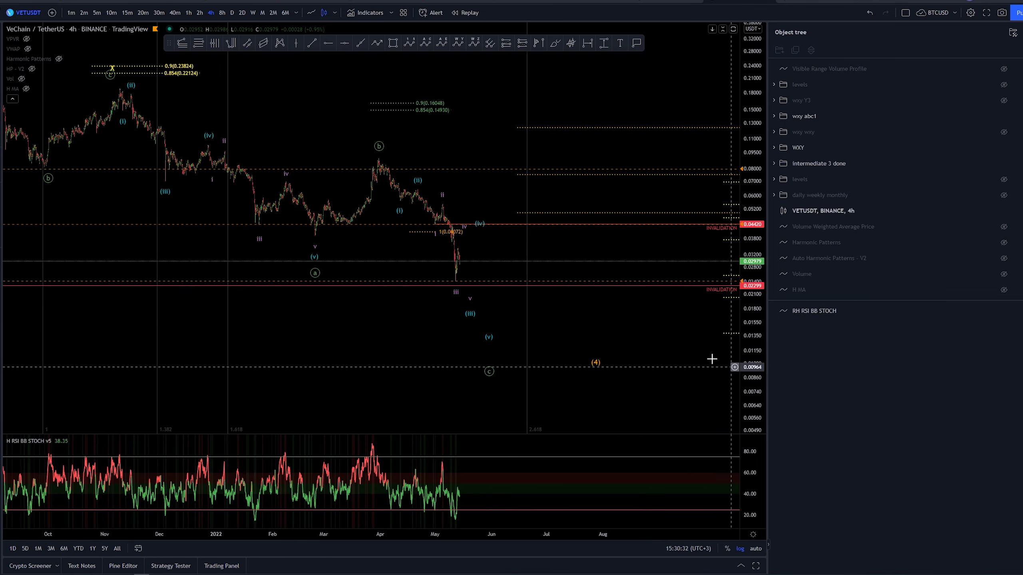
Switch to the 2-hour timeframe and frame the recent price drop with a compressed price scale
{"action": "left_click", "coordinate": [200, 12]}
{"action": "scroll", "coordinate": [472, 117], "scroll_direction": "up", "scroll_amount": 3}
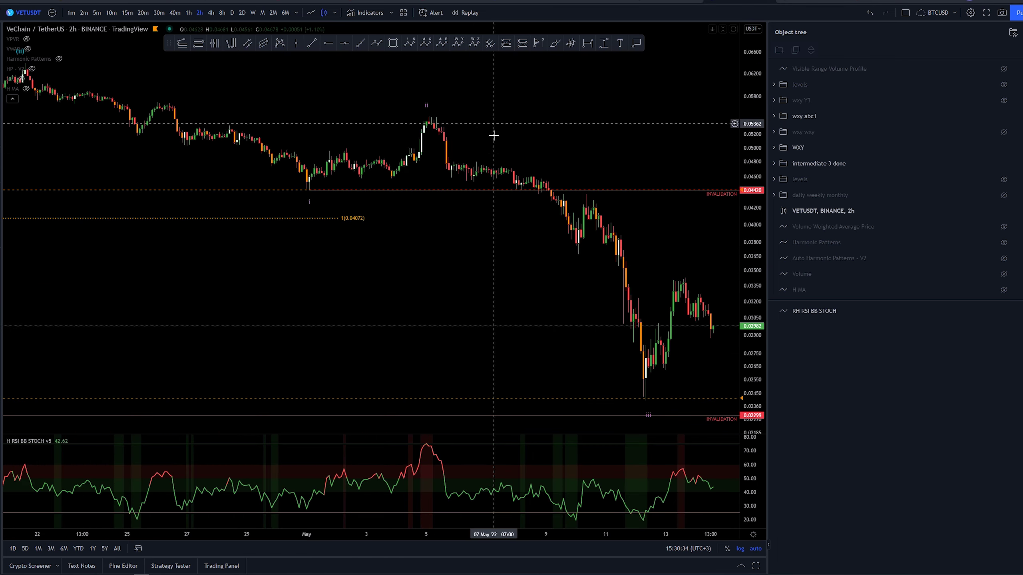
{"action": "left_click_drag", "start_coordinate": [493, 137], "coordinate": [298, 289]}
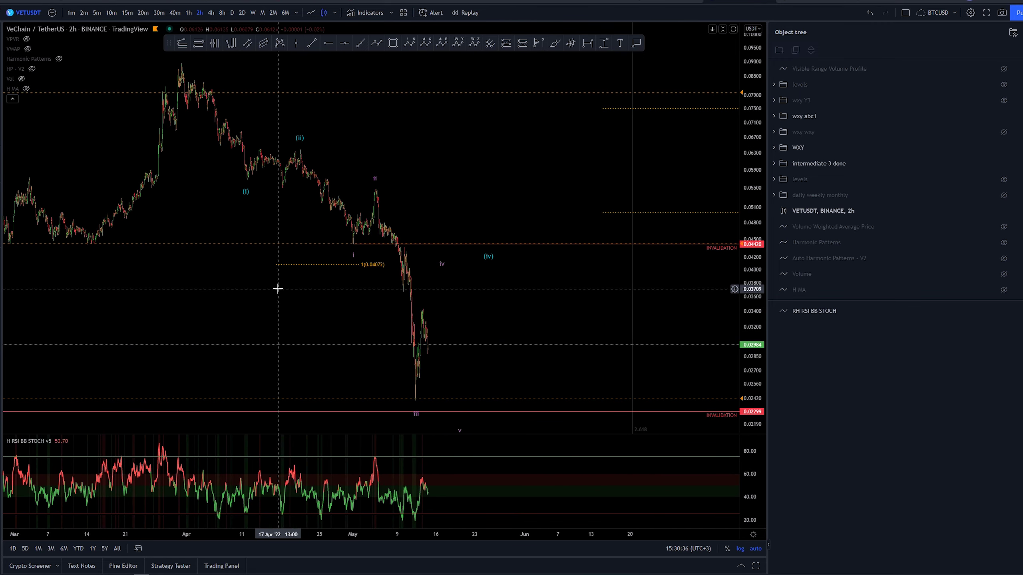
{"action": "scroll", "coordinate": [282, 288], "scroll_direction": "down", "scroll_amount": 2}
{"action": "left_click_drag", "start_coordinate": [751, 175], "coordinate": [752, 224]}
{"action": "left_click_drag", "start_coordinate": [598, 286], "coordinate": [474, 292]}
{"action": "scroll", "coordinate": [483, 293], "scroll_direction": "down", "scroll_amount": 2}
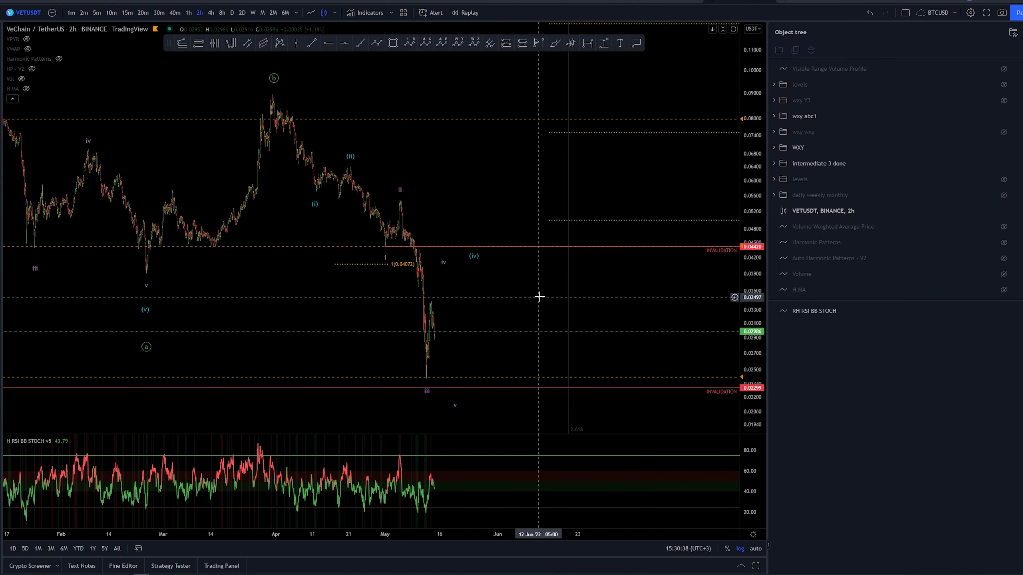
{"action": "left_click_drag", "start_coordinate": [539, 297], "coordinate": [483, 298]}
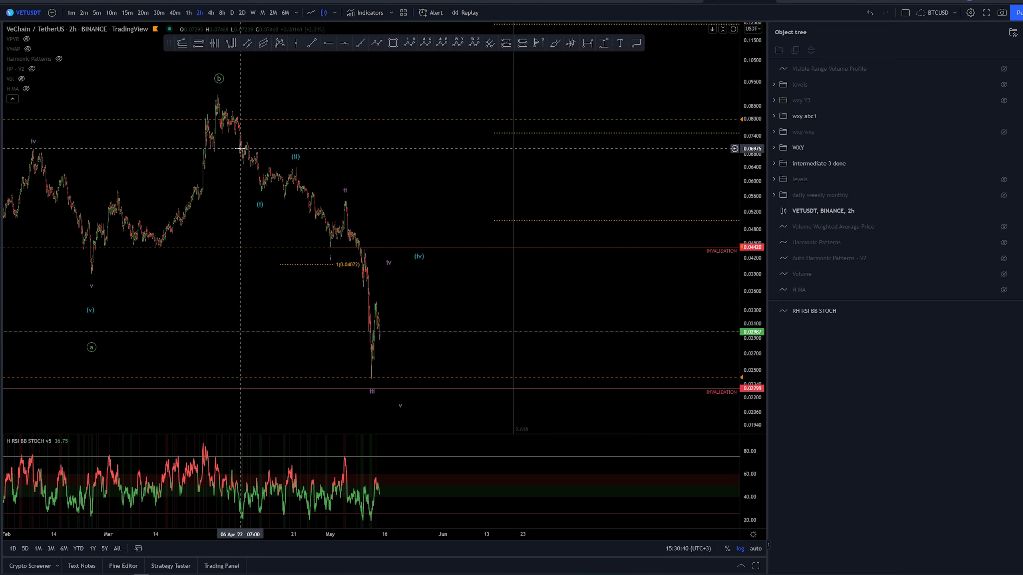
{"action": "scroll", "coordinate": [431, 181], "scroll_direction": "down", "scroll_amount": 3}
{"action": "left_click_drag", "start_coordinate": [540, 184], "coordinate": [318, 187]}
{"action": "left_click_drag", "start_coordinate": [752, 121], "coordinate": [752, 203]}
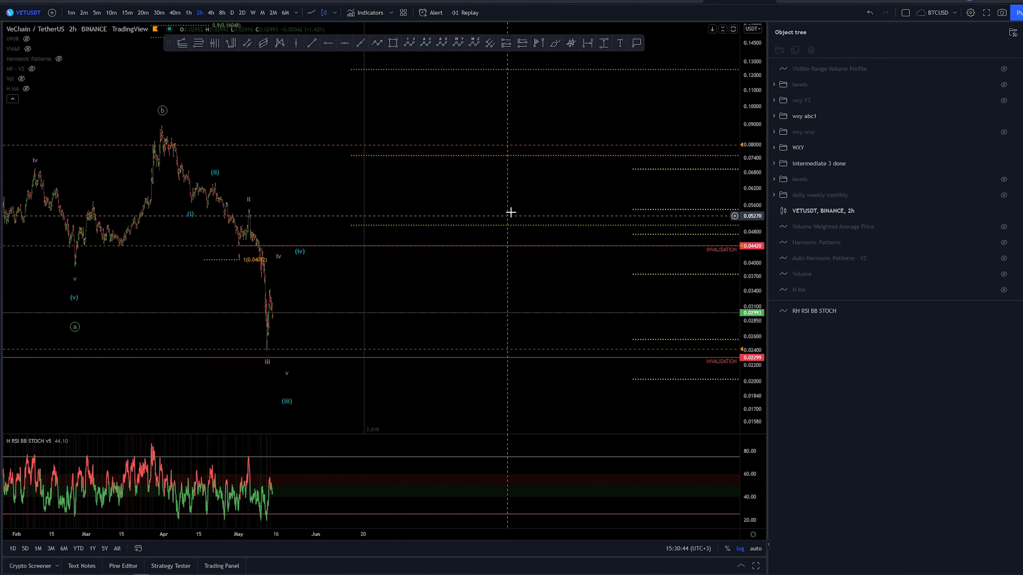
{"action": "left_click_drag", "start_coordinate": [510, 188], "coordinate": [577, 177]}
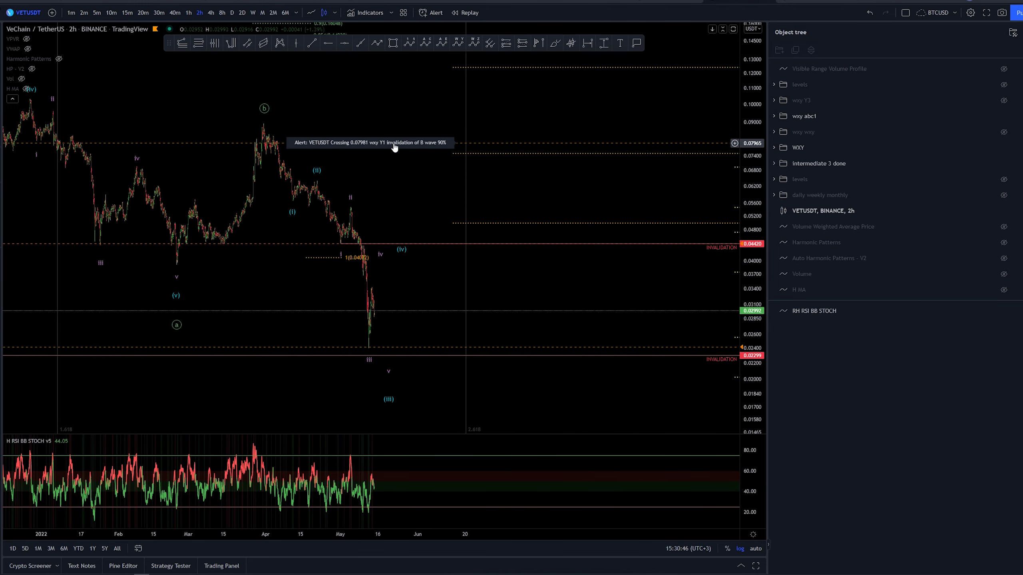
{"action": "left_click_drag", "start_coordinate": [403, 181], "coordinate": [385, 171]}
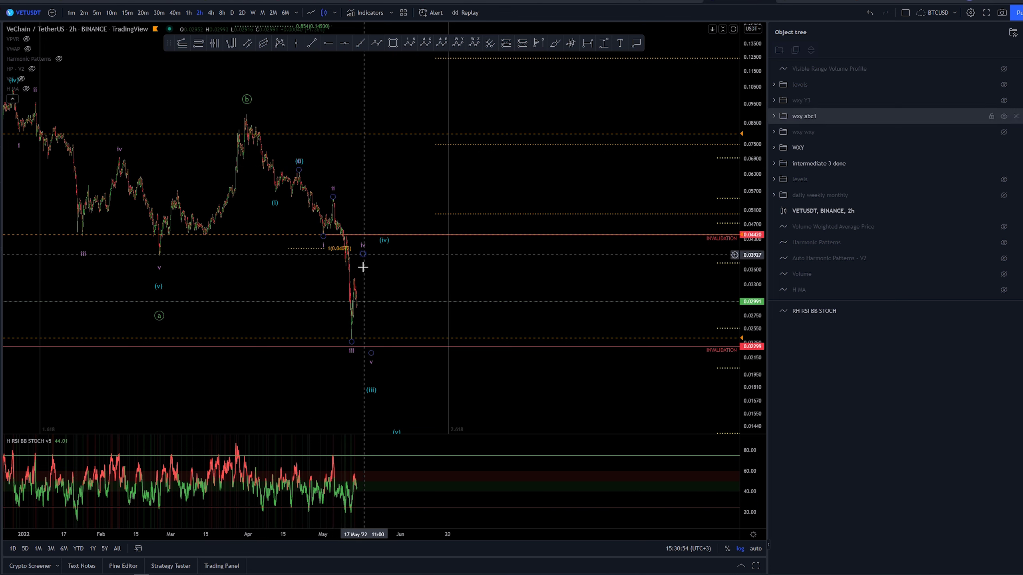
Raise the impulse count's (iii) point, lower (iv), and shift (v) later and slightly higher
{"action": "left_click_drag", "start_coordinate": [372, 382], "coordinate": [372, 365]}
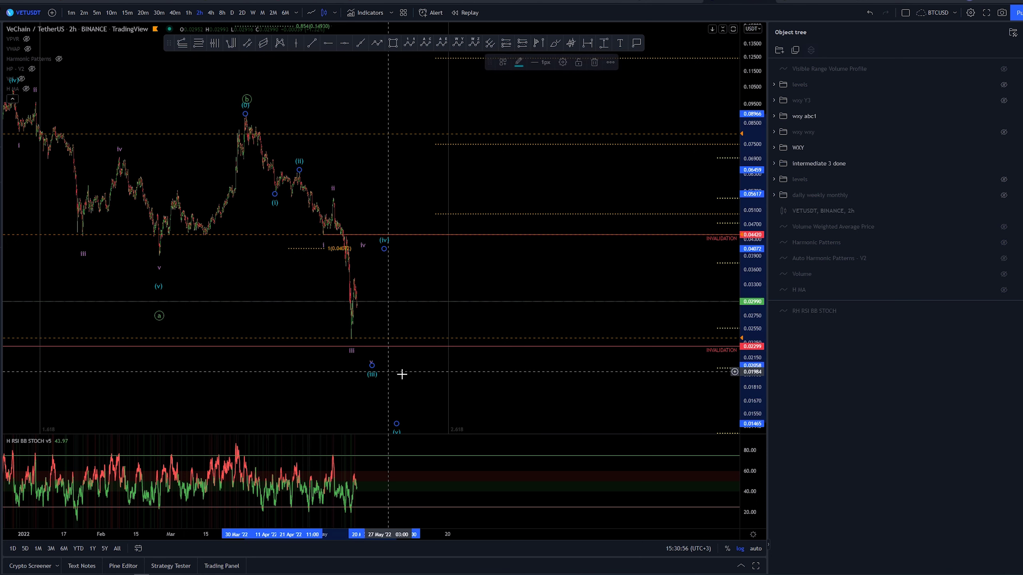
{"action": "double_click", "coordinate": [372, 377]}
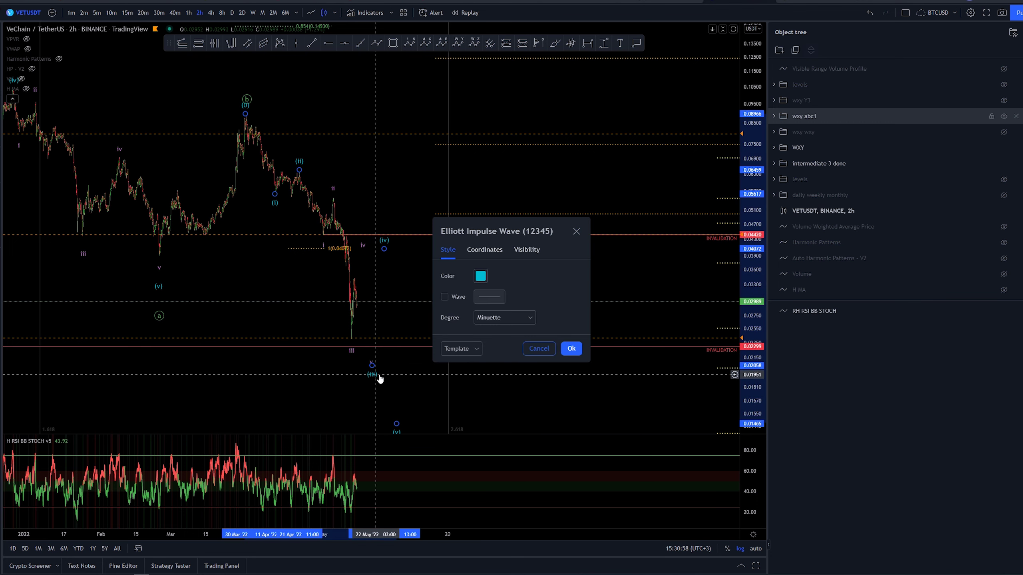
{"action": "left_click", "coordinate": [539, 350]}
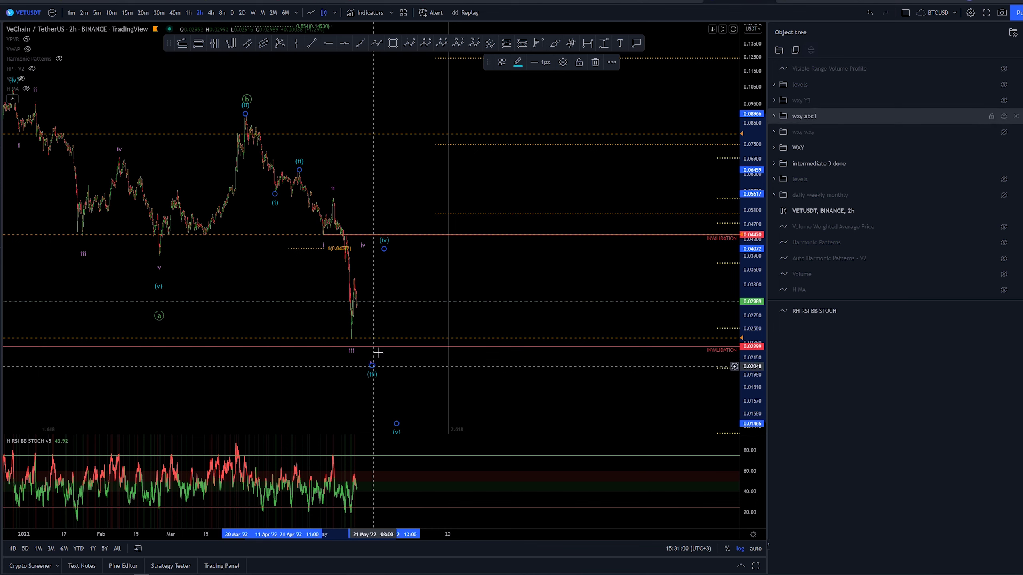
{"action": "left_click_drag", "start_coordinate": [384, 249], "coordinate": [406, 281]}
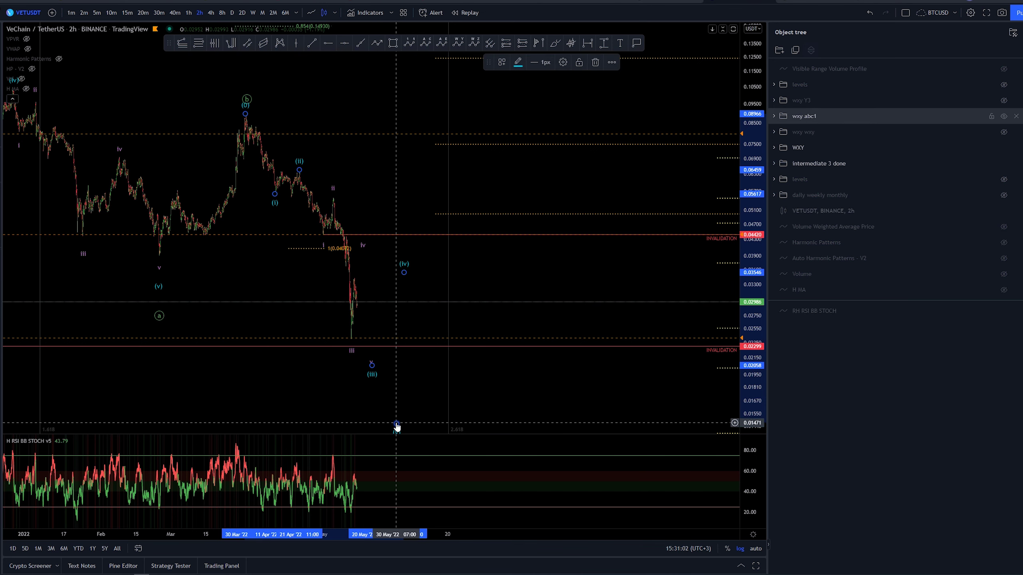
{"action": "left_click_drag", "start_coordinate": [397, 424], "coordinate": [432, 411]}
{"action": "left_click", "coordinate": [371, 354]}
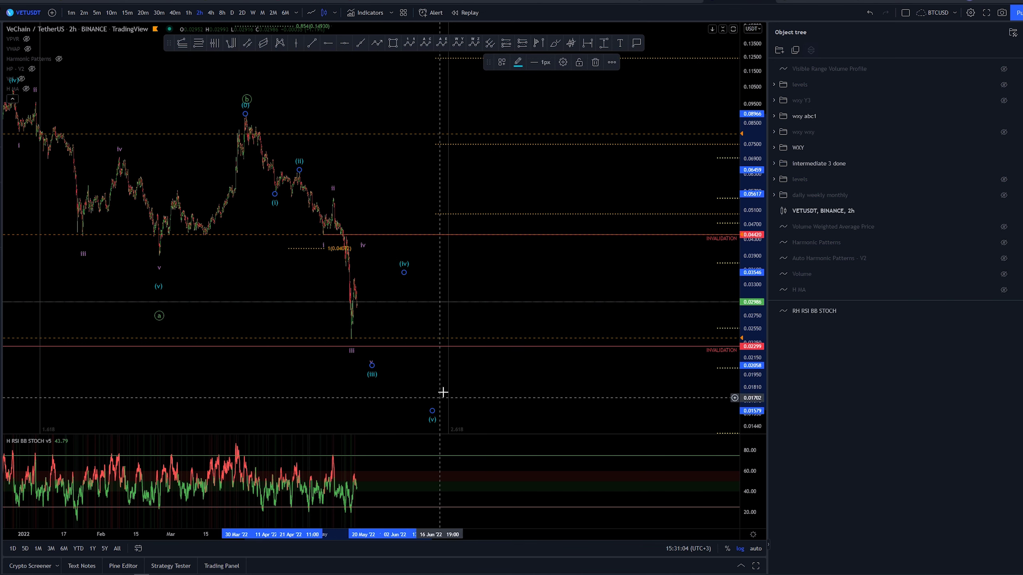
{"action": "left_click_drag", "start_coordinate": [574, 375], "coordinate": [656, 402]}
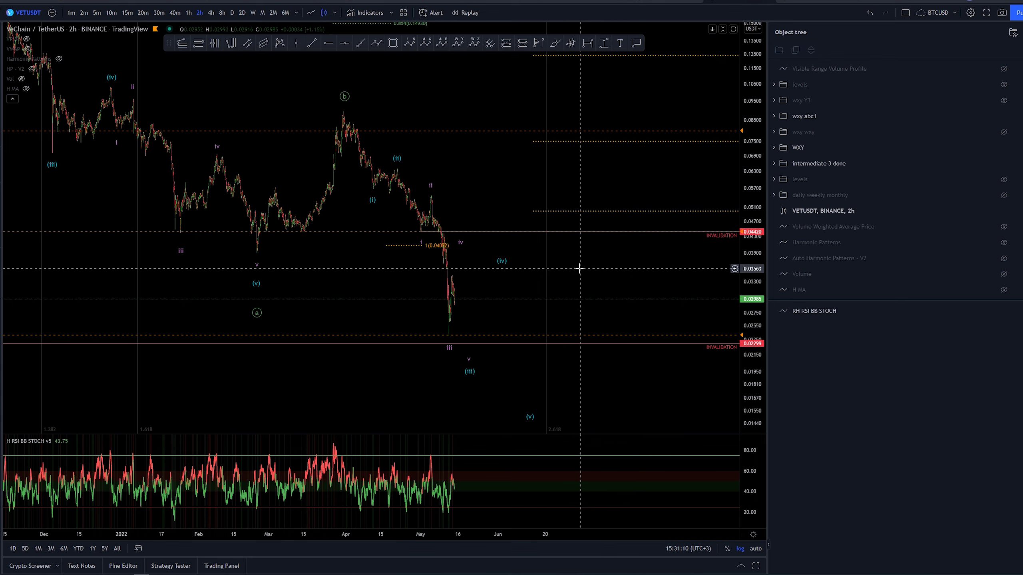
{"action": "left_click_drag", "start_coordinate": [579, 268], "coordinate": [566, 277]}
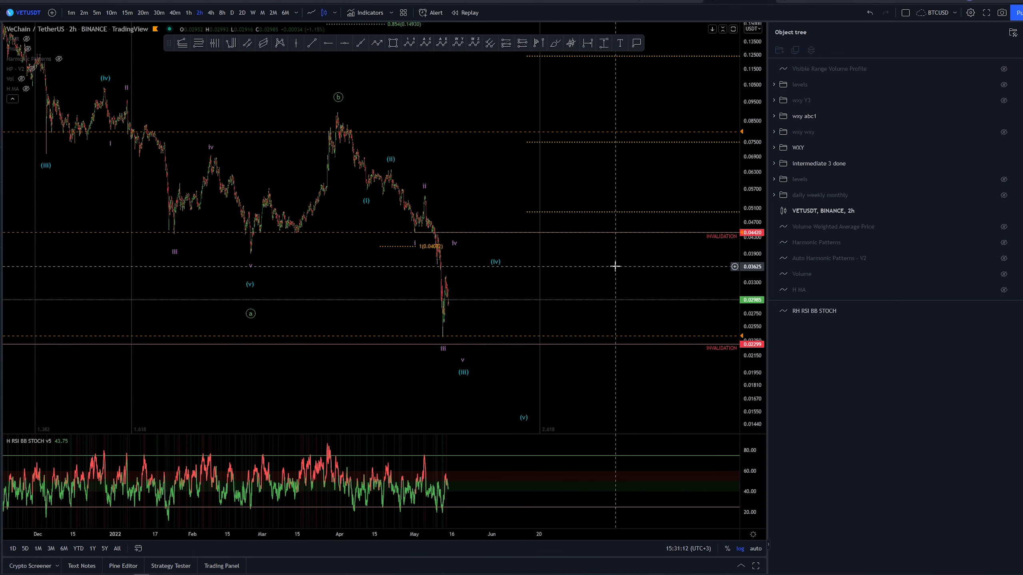
Show the wxy Y3 count and nudge its (iv) point slightly higher
{"action": "left_click", "coordinate": [1004, 101]}
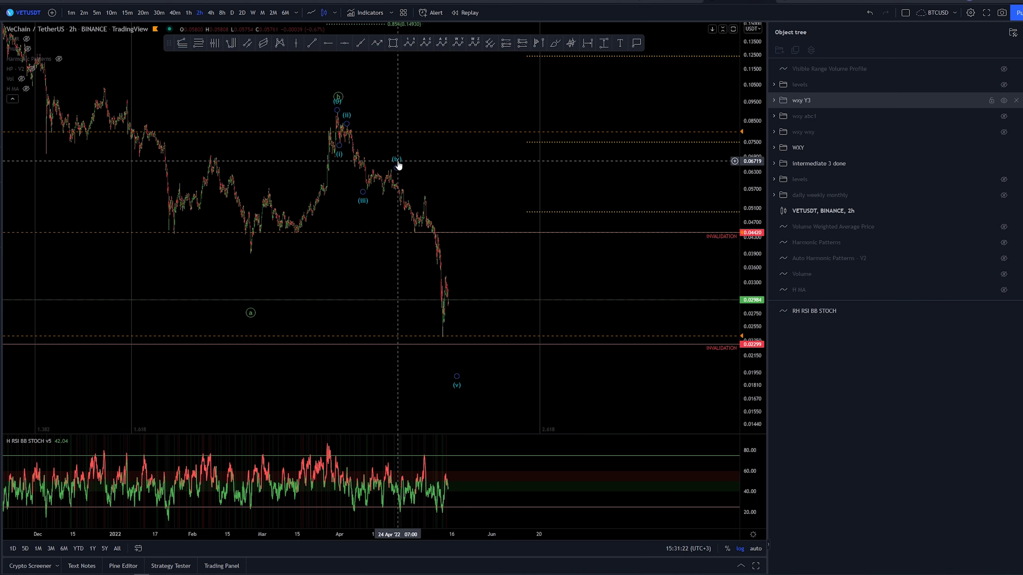
{"action": "left_click_drag", "start_coordinate": [398, 164], "coordinate": [393, 168]}
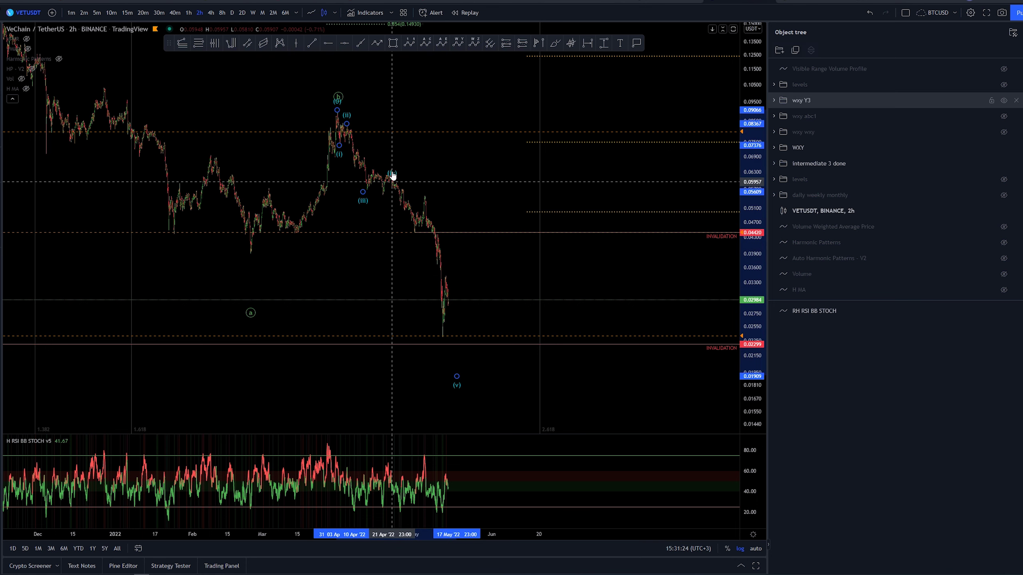
{"action": "left_click_drag", "start_coordinate": [392, 171], "coordinate": [392, 170]}
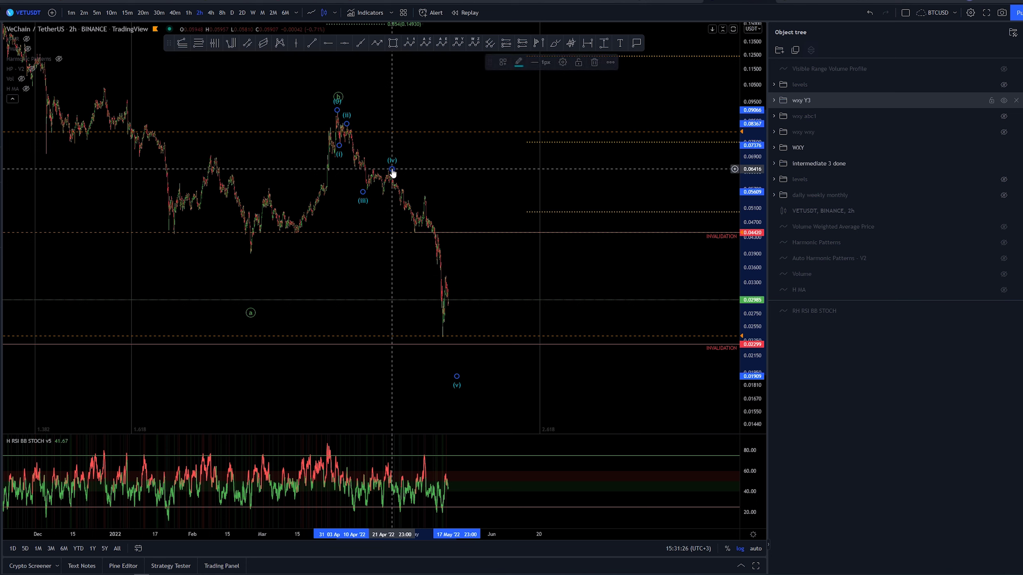
{"action": "left_click", "coordinate": [452, 176]}
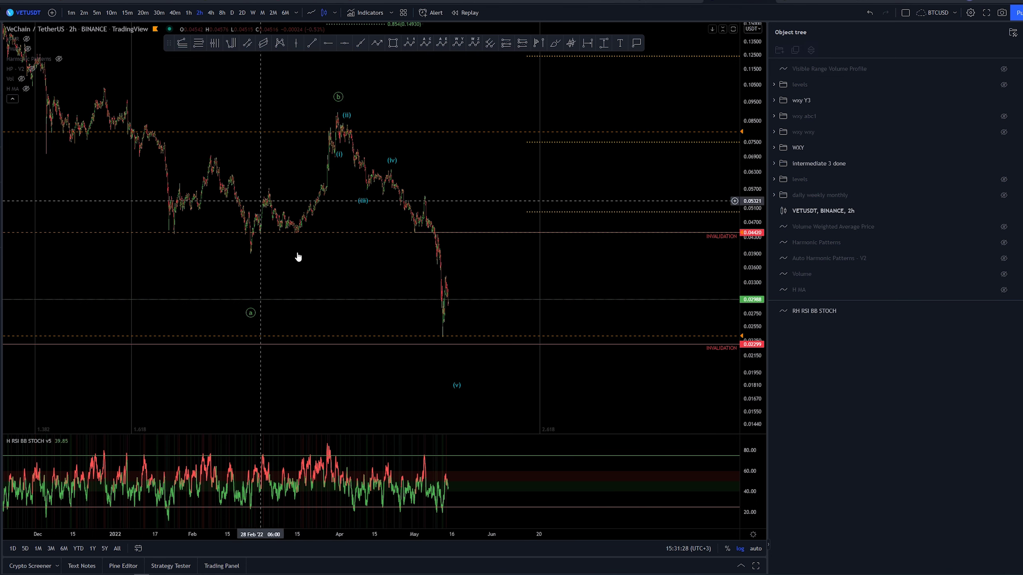
Swap wxy Y3 for wxy abc1, try raising its sub-wave iv point, then undo it
{"action": "left_click", "coordinate": [1004, 101]}
{"action": "left_click", "coordinate": [1003, 116]}
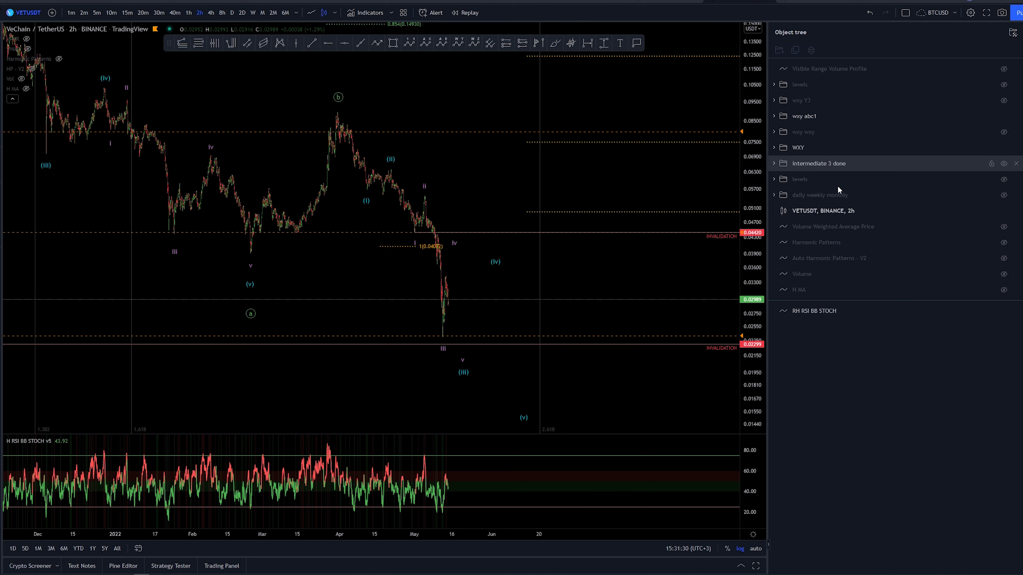
{"action": "left_click_drag", "start_coordinate": [478, 207], "coordinate": [446, 206]}
{"action": "left_click", "coordinate": [384, 231]}
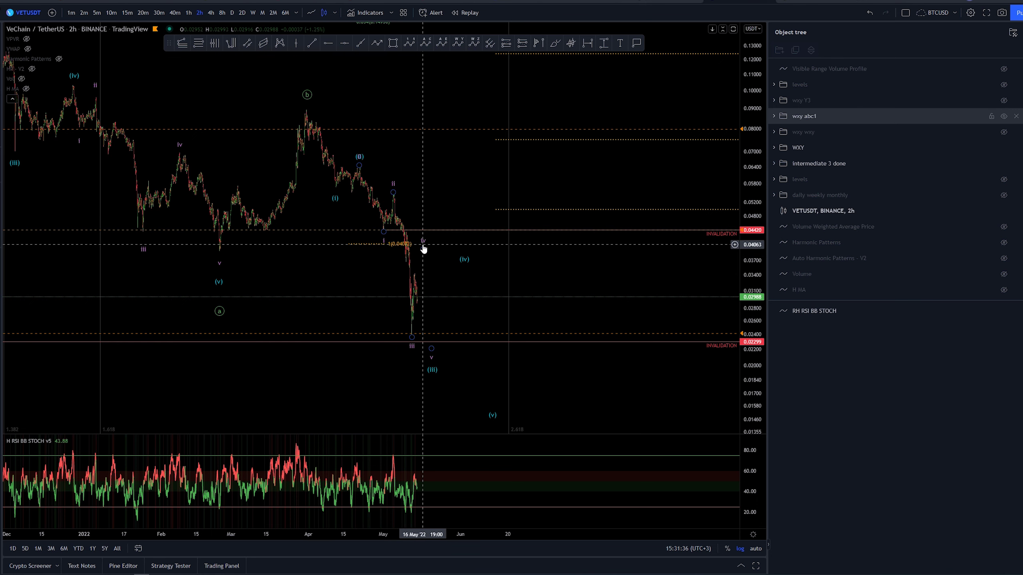
{"action": "left_click_drag", "start_coordinate": [423, 248], "coordinate": [437, 225]}
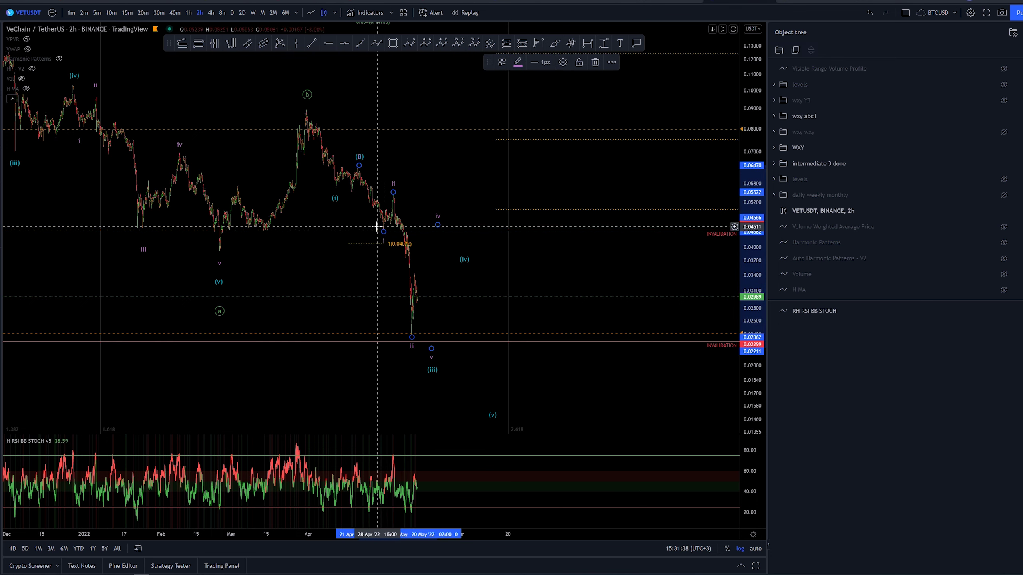
{"action": "key", "text": "ctrl+z"}
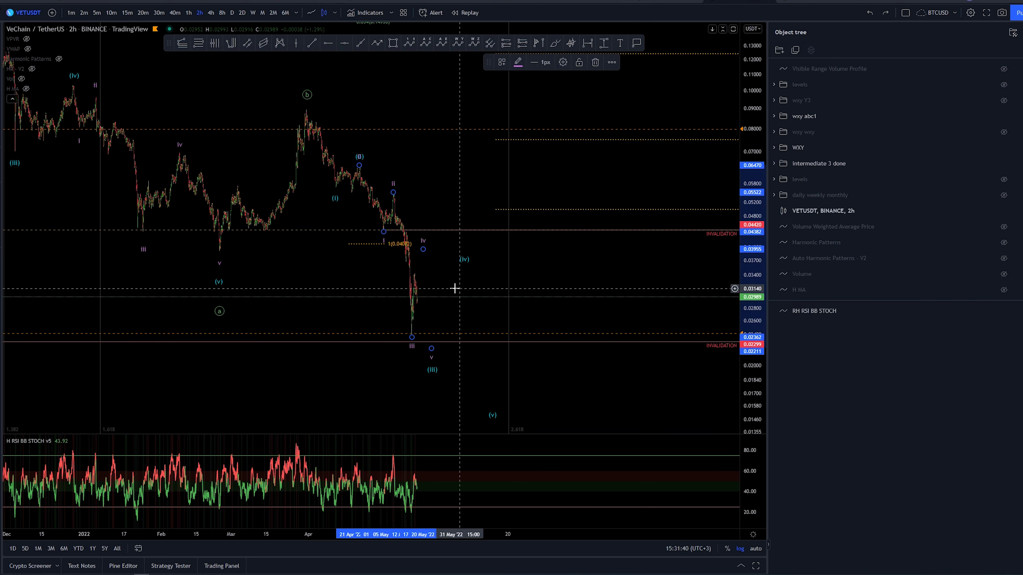
Inspect the cyan (i)–(v) wave, then hide wxy abc1 and toggle wxy Y3's visibility
{"action": "left_click", "coordinate": [433, 369]}
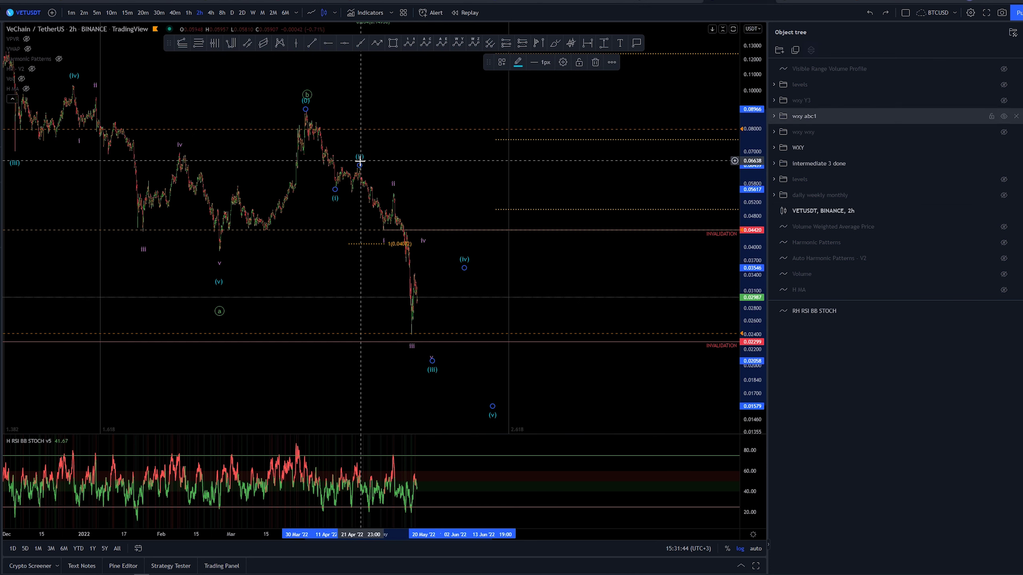
{"action": "left_click", "coordinate": [475, 177]}
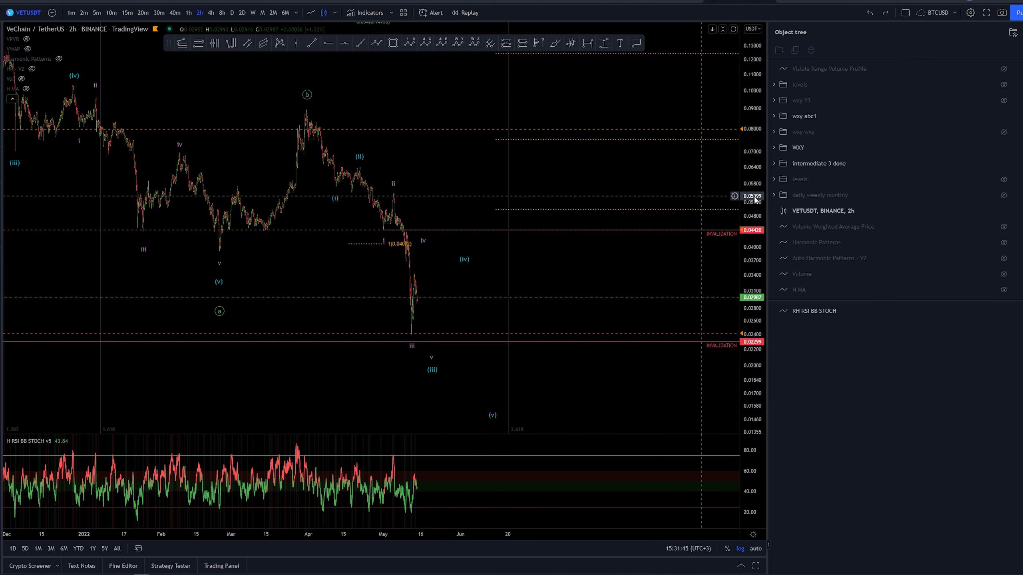
{"action": "left_click", "coordinate": [1004, 116]}
{"action": "left_click", "coordinate": [1004, 101]}
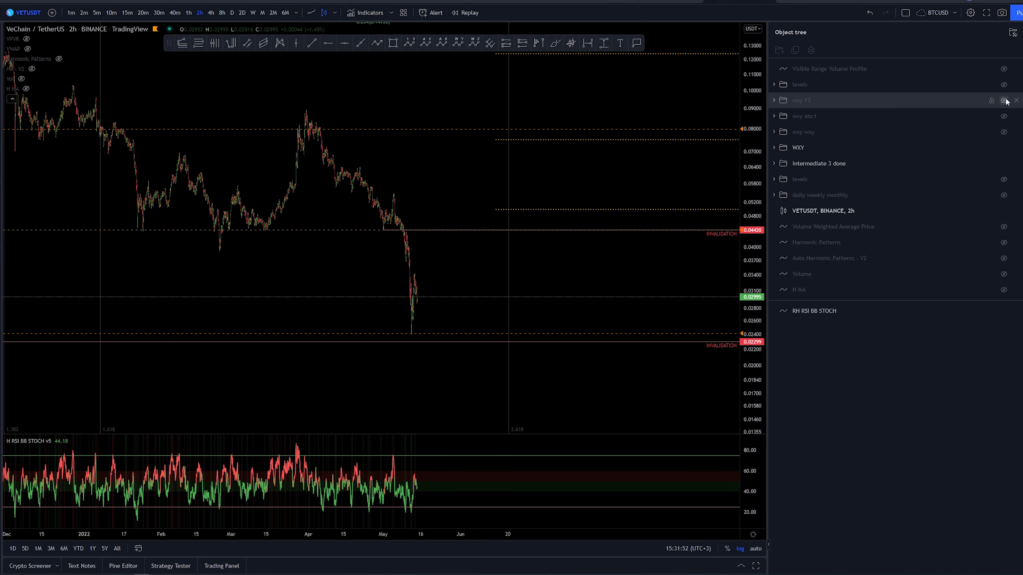
Show wxy Y3 and move the 0.0442 Horizontal Ray from WXY into the hidden wxy abc1 group
{"action": "left_click", "coordinate": [1005, 101]}
{"action": "left_click", "coordinate": [869, 146]}
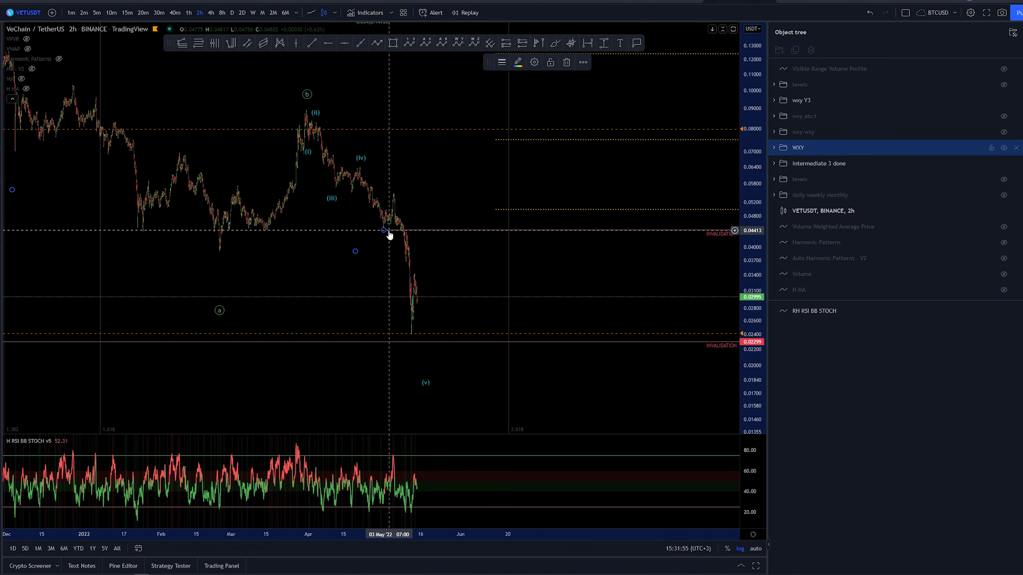
{"action": "left_click_drag", "start_coordinate": [387, 235], "coordinate": [384, 249]}
{"action": "left_click", "coordinate": [389, 245]}
{"action": "left_click", "coordinate": [774, 148]}
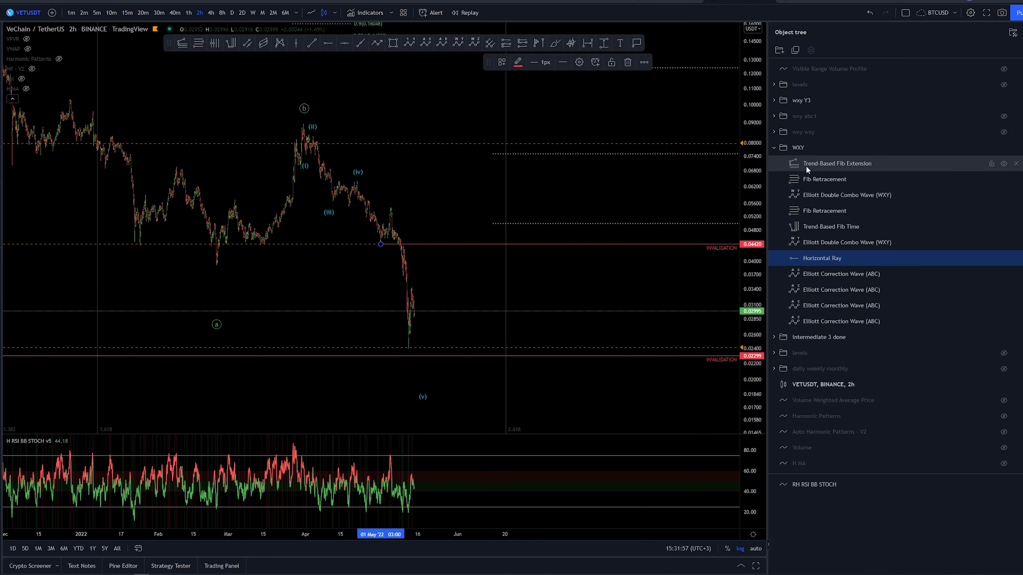
{"action": "left_click_drag", "start_coordinate": [865, 143], "coordinate": [876, 117]}
{"action": "left_click", "coordinate": [1004, 117]}
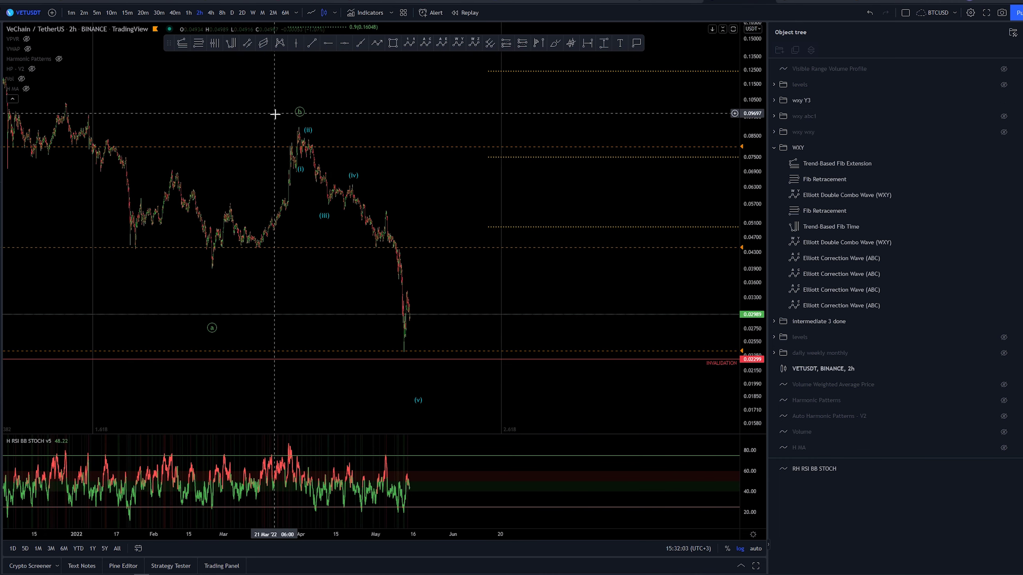
{"action": "mouse_move", "coordinate": [466, 213]}
{"action": "left_mouse_down"}
{"action": "mouse_move", "coordinate": [461, 187]}
{"action": "mouse_move", "coordinate": [453, 206]}
{"action": "left_mouse_up"}
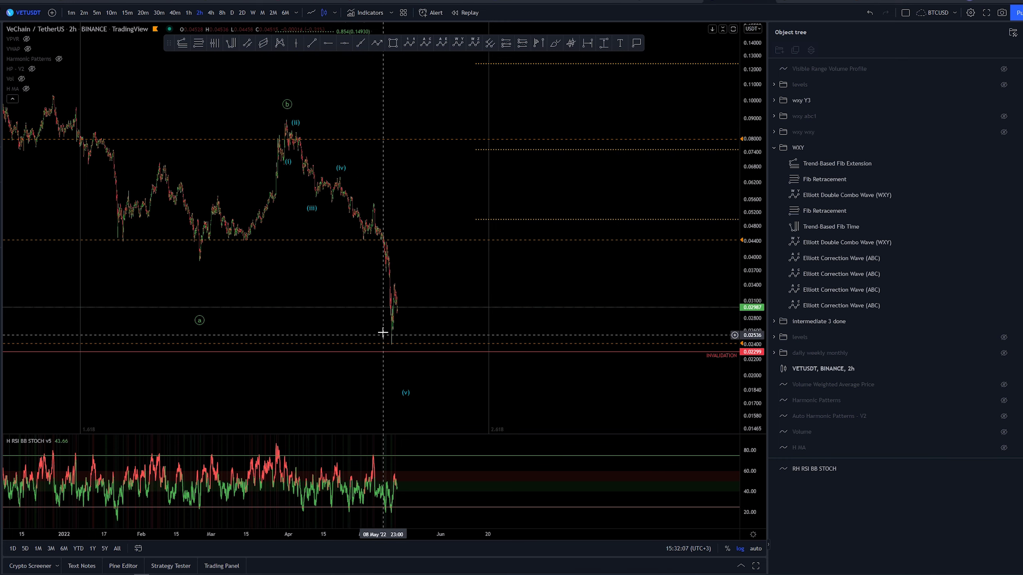
{"action": "scroll", "coordinate": [493, 188], "scroll_direction": "up", "scroll_amount": 3}
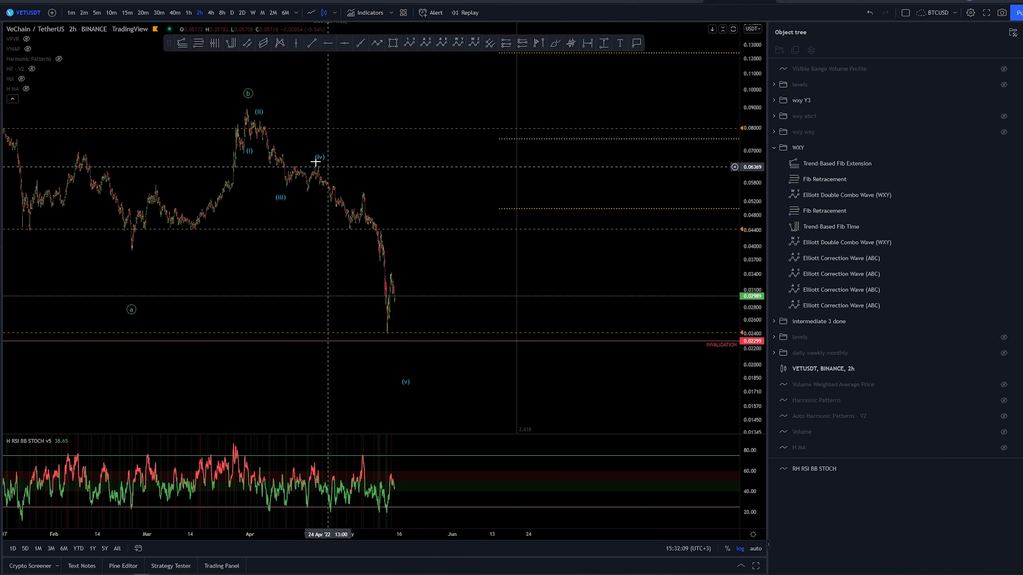
Draw a five-wave impulse count along the late-April to May decline, ending at (v)
{"action": "left_click", "coordinate": [410, 42]}
{"action": "left_click", "coordinate": [317, 162]}
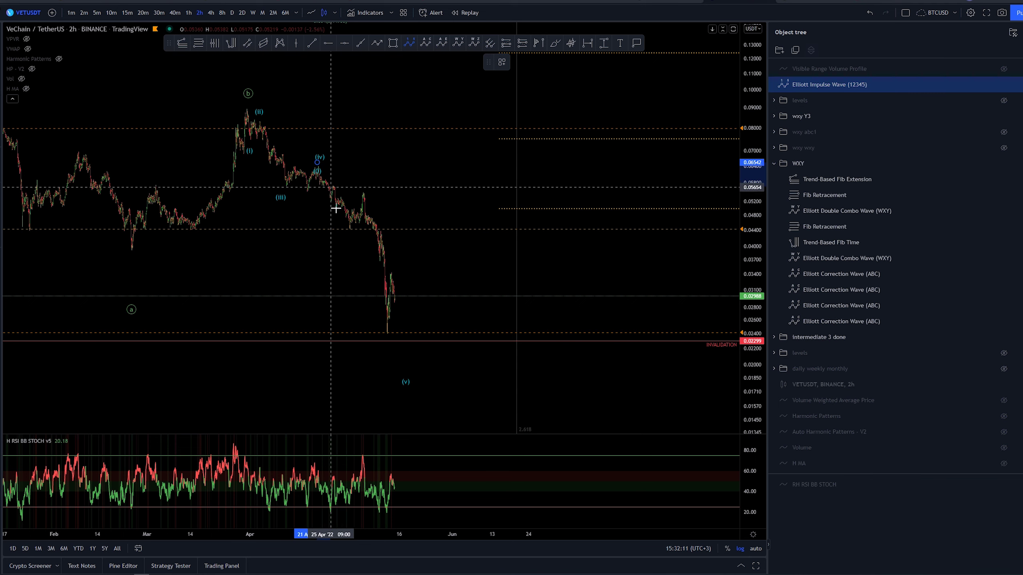
{"action": "left_click", "coordinate": [363, 191]}
{"action": "left_click", "coordinate": [386, 336]}
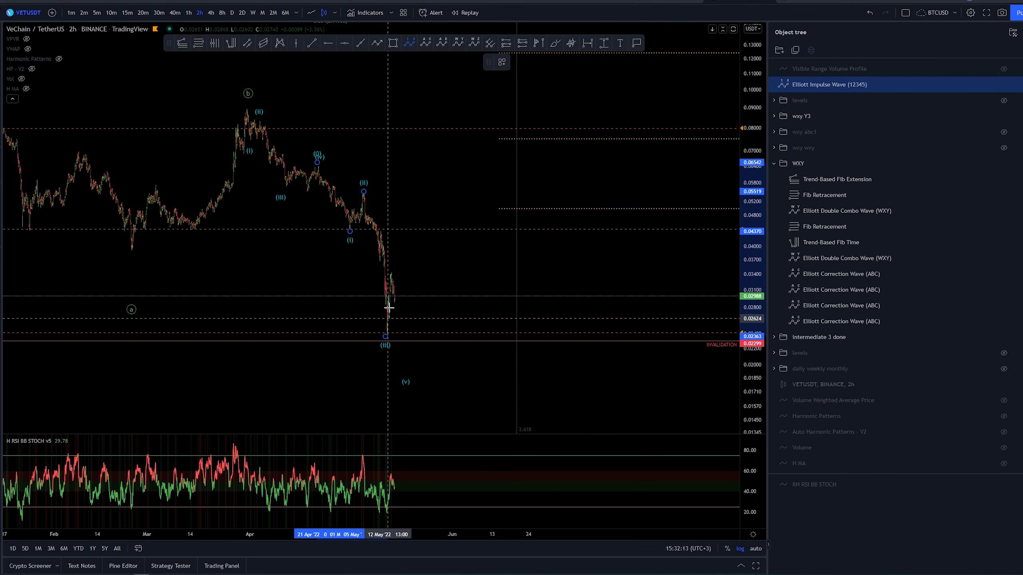
{"action": "left_click", "coordinate": [391, 270]}
{"action": "left_click", "coordinate": [409, 352]}
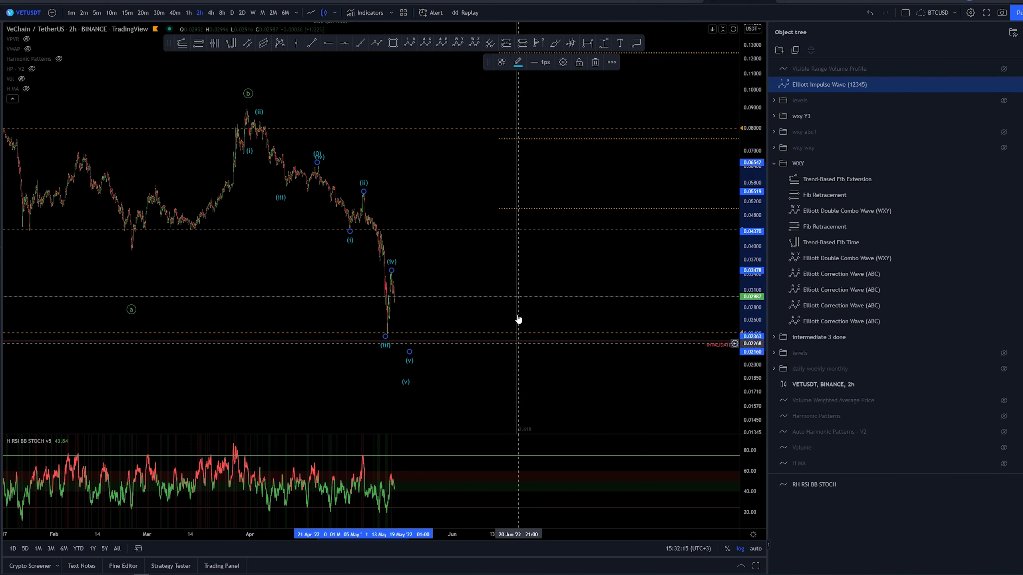
Set the new wave to the 12. Subminuette degree and reframe the chart around it
{"action": "left_click", "coordinate": [502, 62]}
{"action": "left_click", "coordinate": [529, 205]}
{"action": "left_click", "coordinate": [501, 63]}
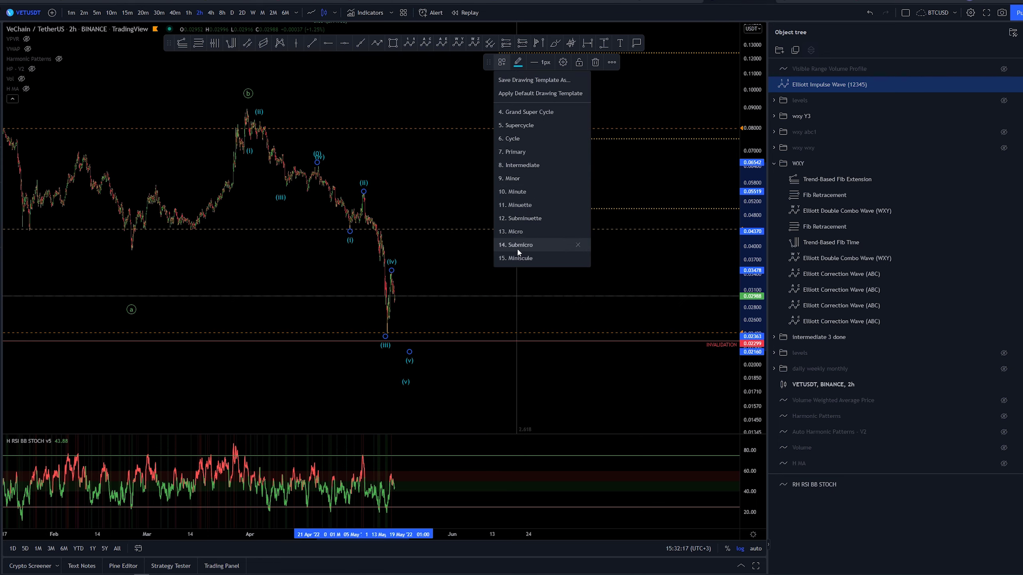
{"action": "left_click", "coordinate": [520, 219]}
{"action": "left_click_drag", "start_coordinate": [455, 295], "coordinate": [508, 282]}
{"action": "scroll", "coordinate": [509, 282], "scroll_direction": "up", "scroll_amount": 4}
{"action": "left_click_drag", "start_coordinate": [366, 249], "coordinate": [424, 260]}
{"action": "scroll", "coordinate": [463, 267], "scroll_direction": "down", "scroll_amount": 2}
{"action": "left_click_drag", "start_coordinate": [492, 272], "coordinate": [501, 304]}
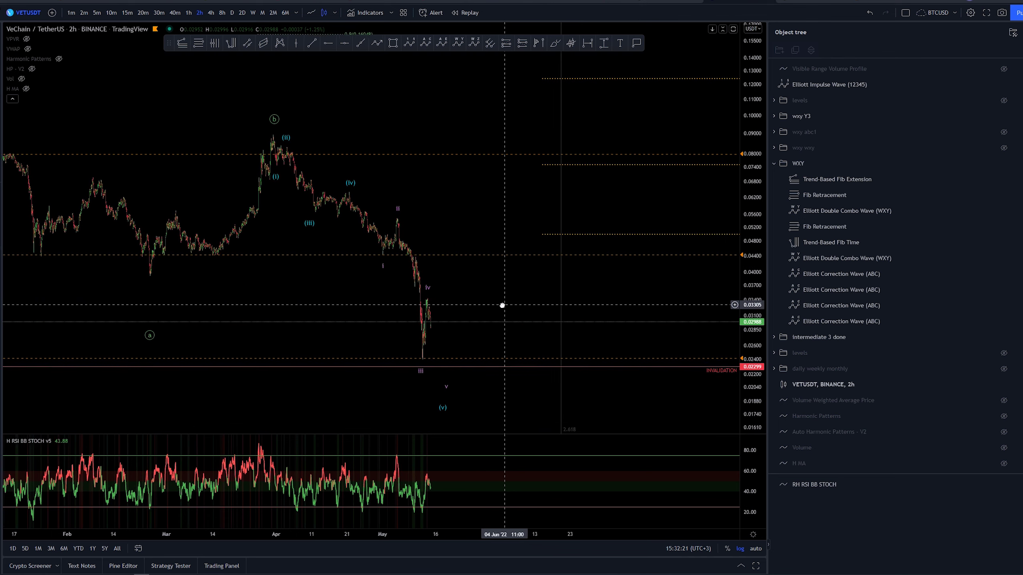
{"action": "scroll", "coordinate": [446, 259], "scroll_direction": "down", "scroll_amount": 2}
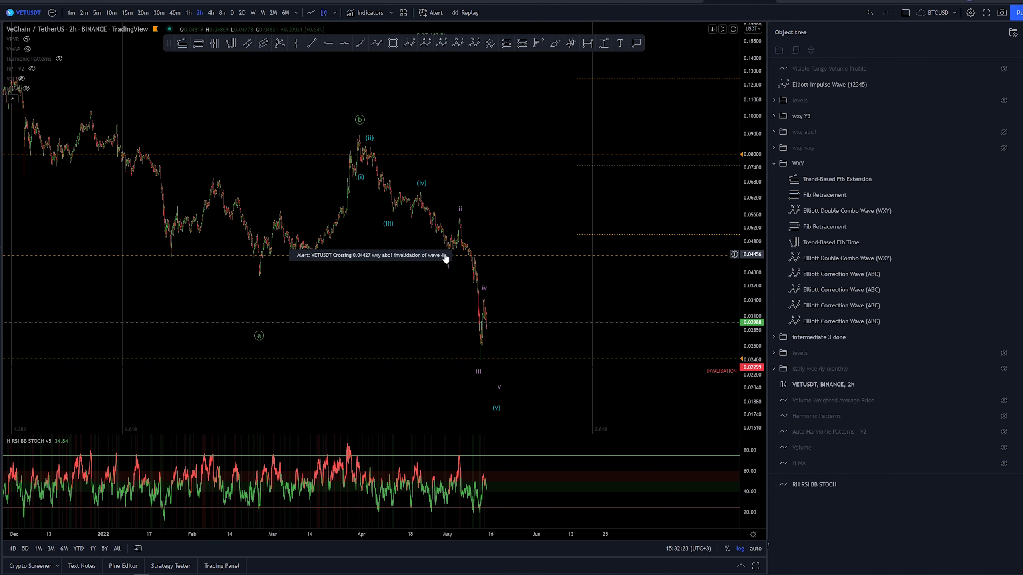
{"action": "left_click_drag", "start_coordinate": [541, 299], "coordinate": [489, 282]}
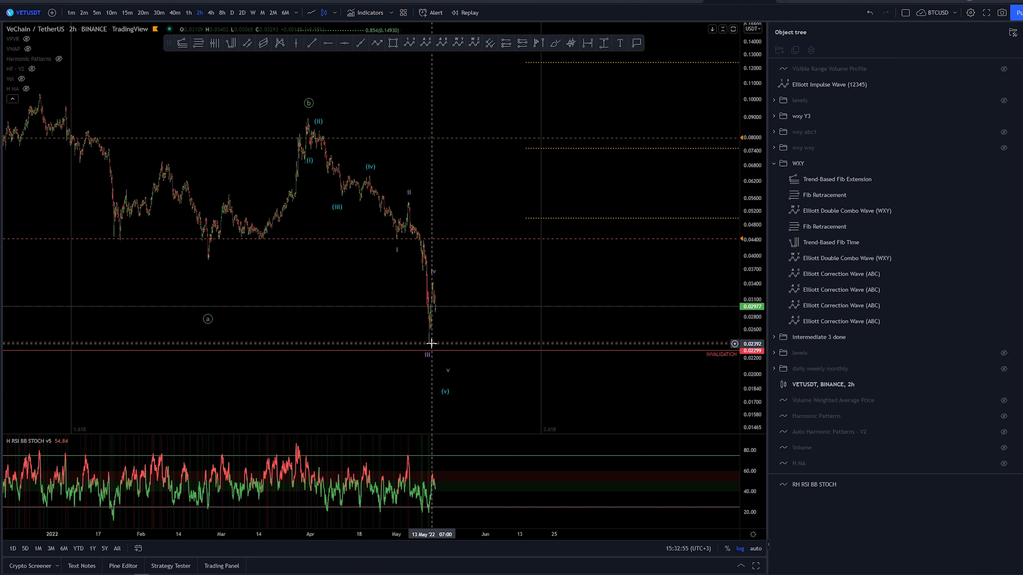
Draw a trend line from wave (iii) down to near the invalidation level, then zoom out
{"action": "left_click", "coordinate": [312, 42]}
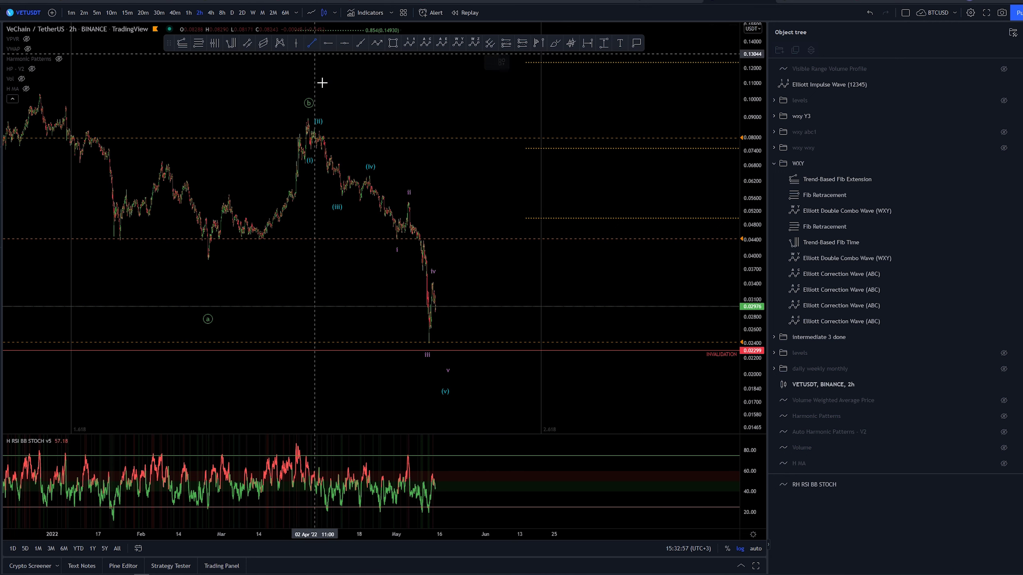
{"action": "left_click", "coordinate": [343, 195]}
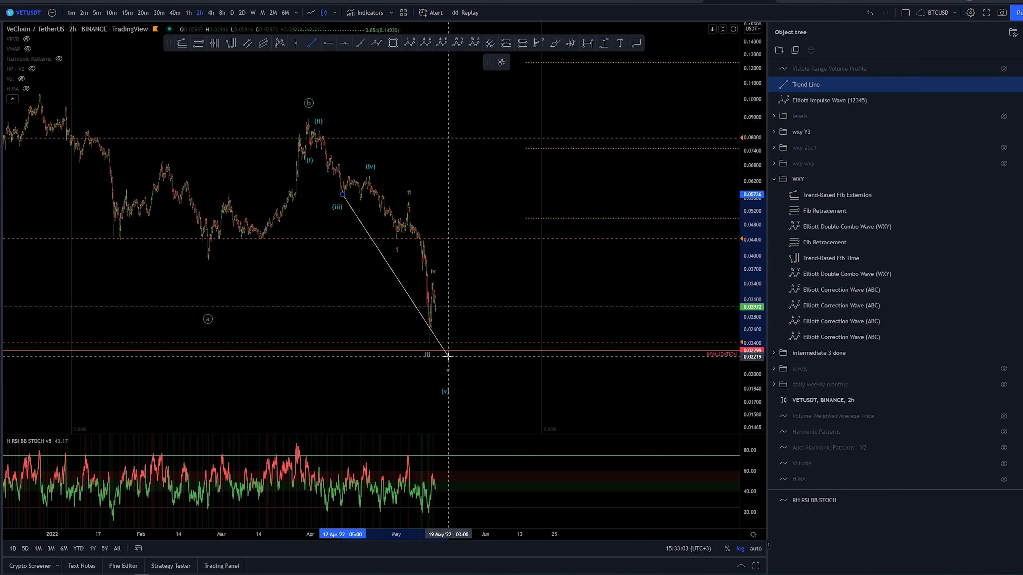
{"action": "left_click", "coordinate": [450, 356]}
{"action": "left_click", "coordinate": [445, 391]}
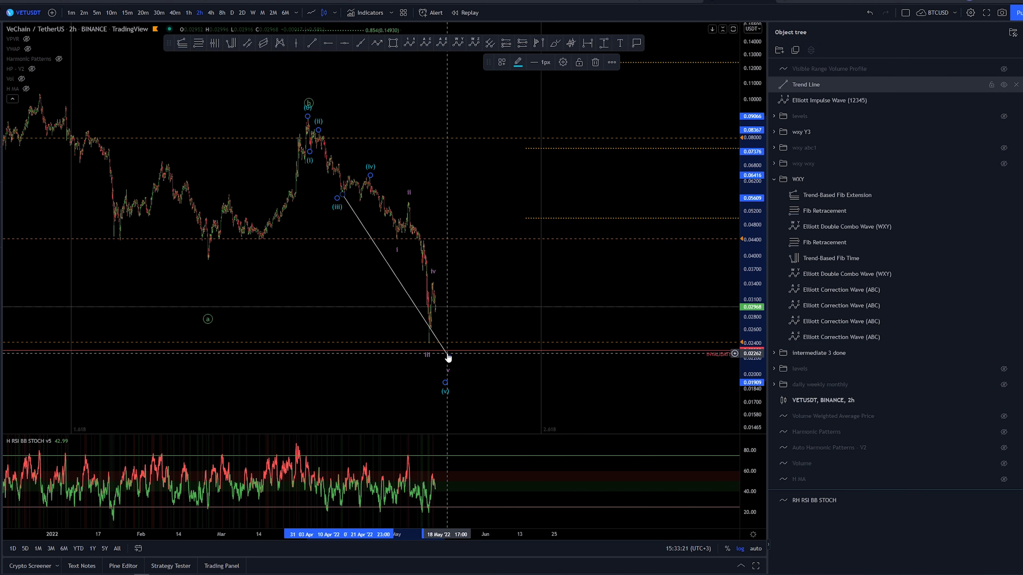
{"action": "left_click", "coordinate": [456, 331]}
{"action": "scroll", "coordinate": [579, 319], "scroll_direction": "down", "scroll_amount": 5}
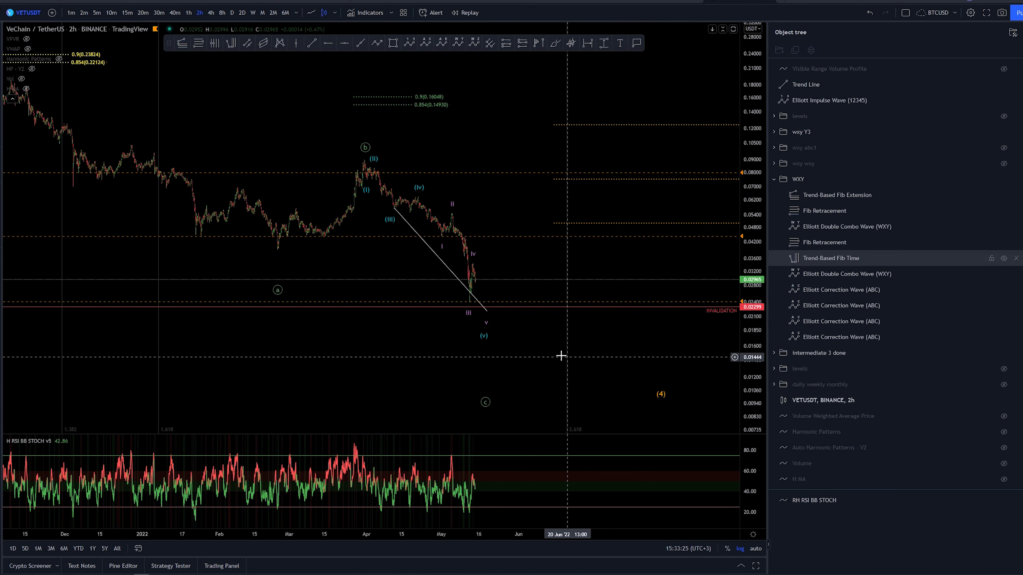
{"action": "left_click_drag", "start_coordinate": [561, 356], "coordinate": [551, 380]}
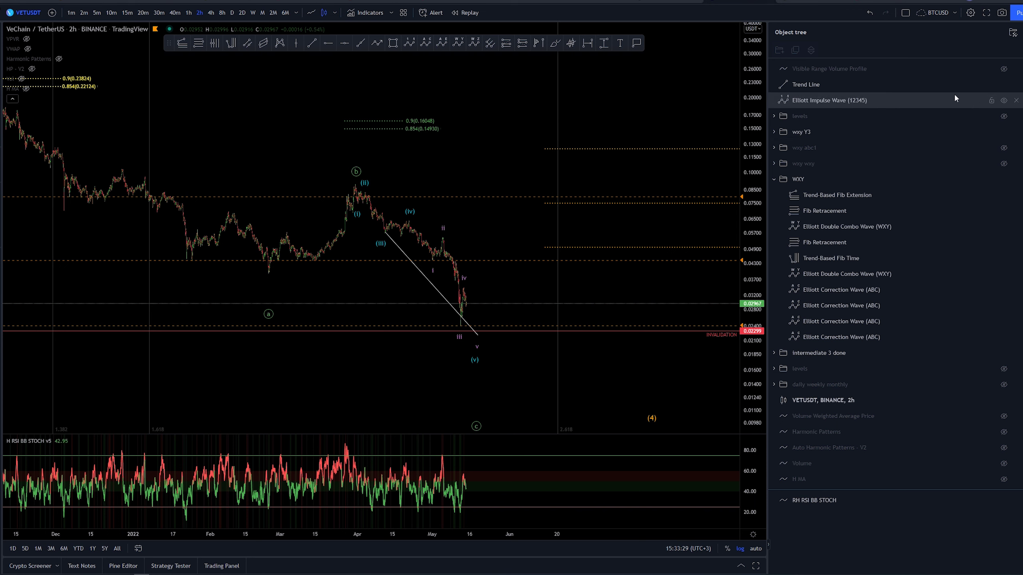
Move the Trend Line and Elliott Impulse Wave into the wxy Y3 layer, hide it, and show wxy wxy
{"action": "left_click", "coordinate": [807, 86]}
{"action": "left_click", "coordinate": [799, 100], "text": "ctrl"}
{"action": "left_click_drag", "start_coordinate": [799, 100], "coordinate": [852, 133]}
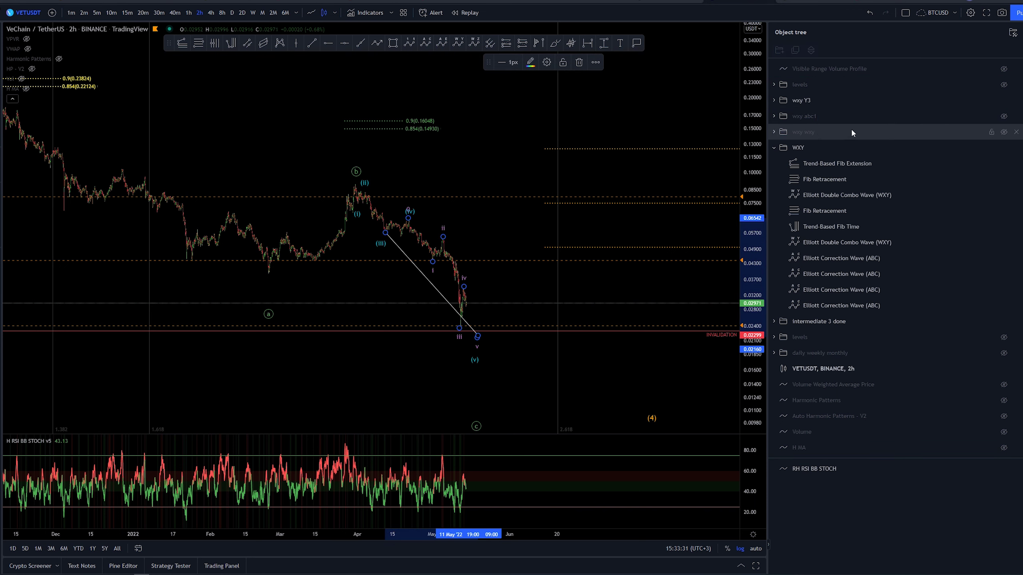
{"action": "left_click", "coordinate": [1004, 100]}
{"action": "left_click", "coordinate": [1004, 133]}
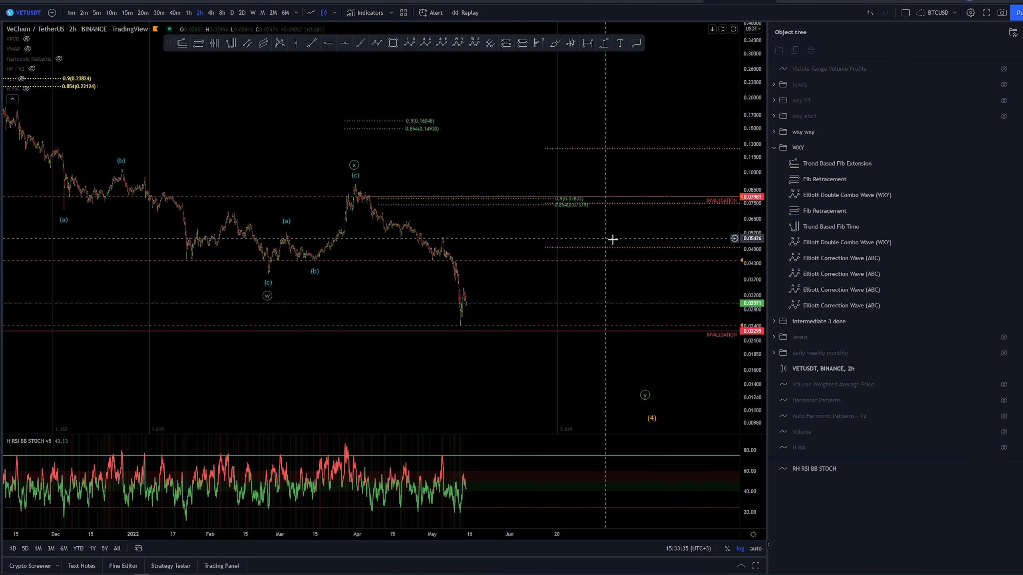
{"action": "left_click_drag", "start_coordinate": [611, 238], "coordinate": [396, 234]}
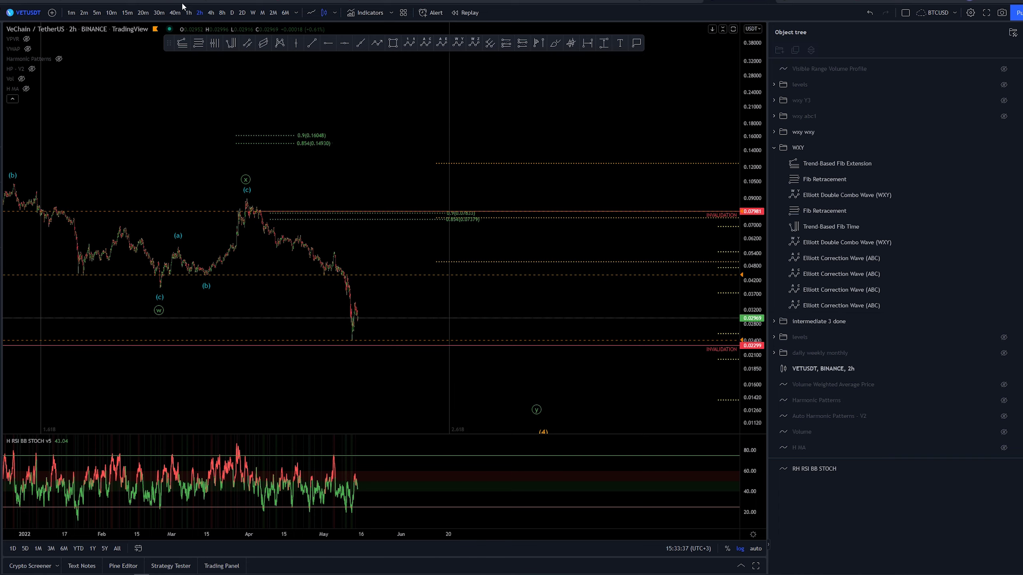
Switch to the 4h timeframe, set the upper invalidation line near 0.0798, and use a linear price scale
{"action": "left_click", "coordinate": [211, 12]}
{"action": "left_click_drag", "start_coordinate": [525, 131], "coordinate": [574, 100]}
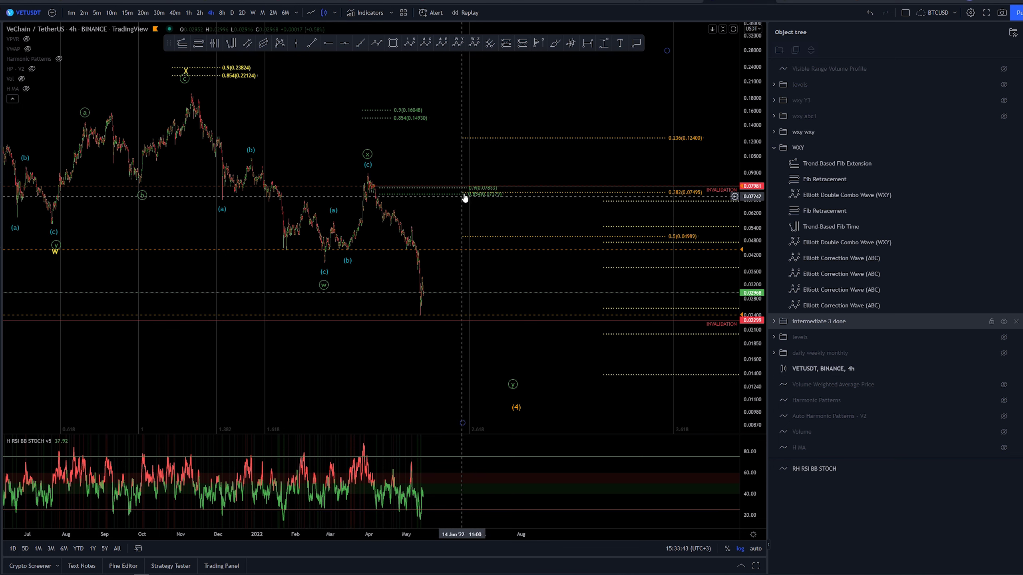
{"action": "left_click_drag", "start_coordinate": [571, 369], "coordinate": [590, 384]}
{"action": "scroll", "coordinate": [426, 297], "scroll_direction": "up", "scroll_amount": 2}
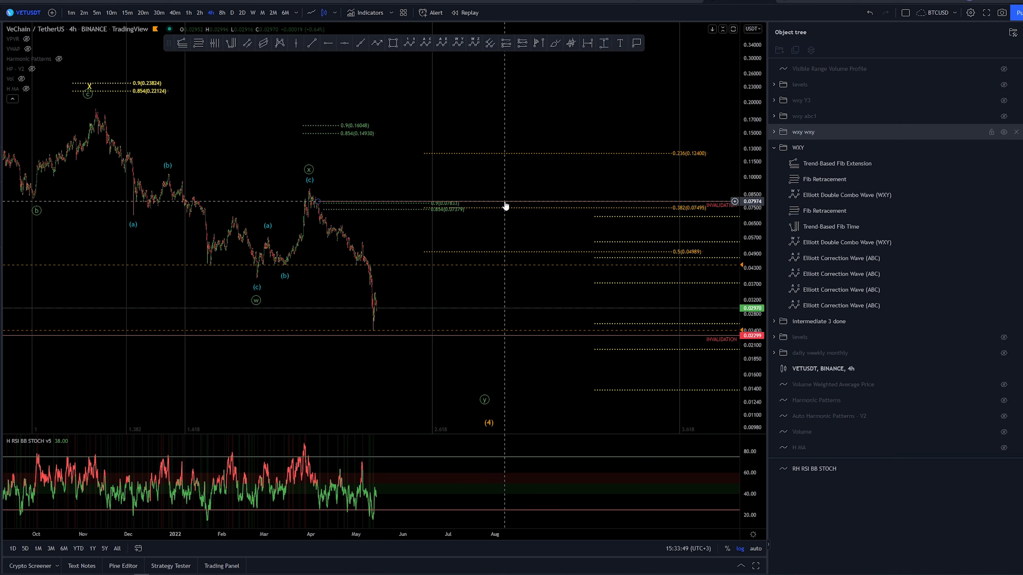
{"action": "left_click_drag", "start_coordinate": [505, 205], "coordinate": [505, 202]}
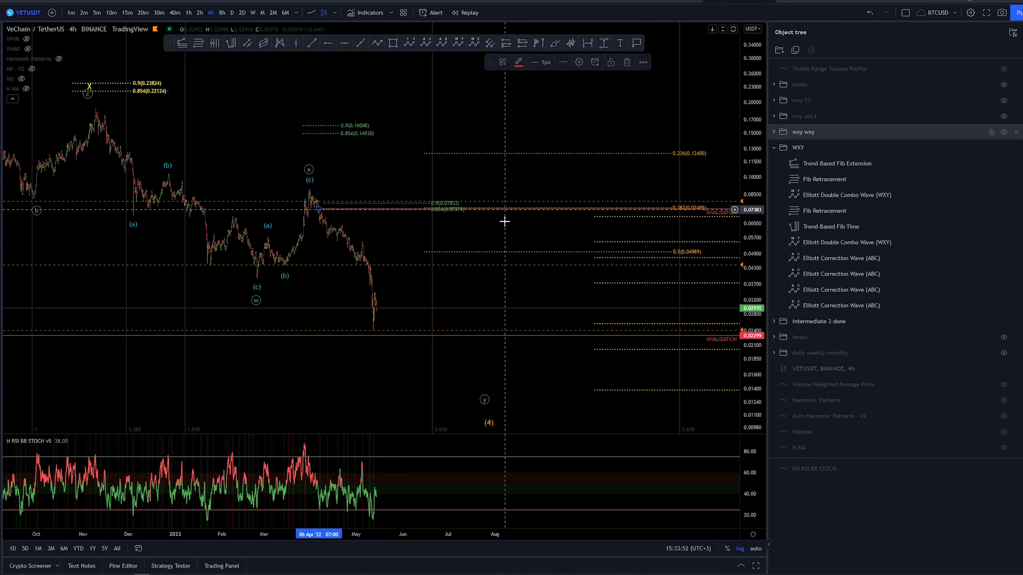
{"action": "left_click", "coordinate": [740, 548]}
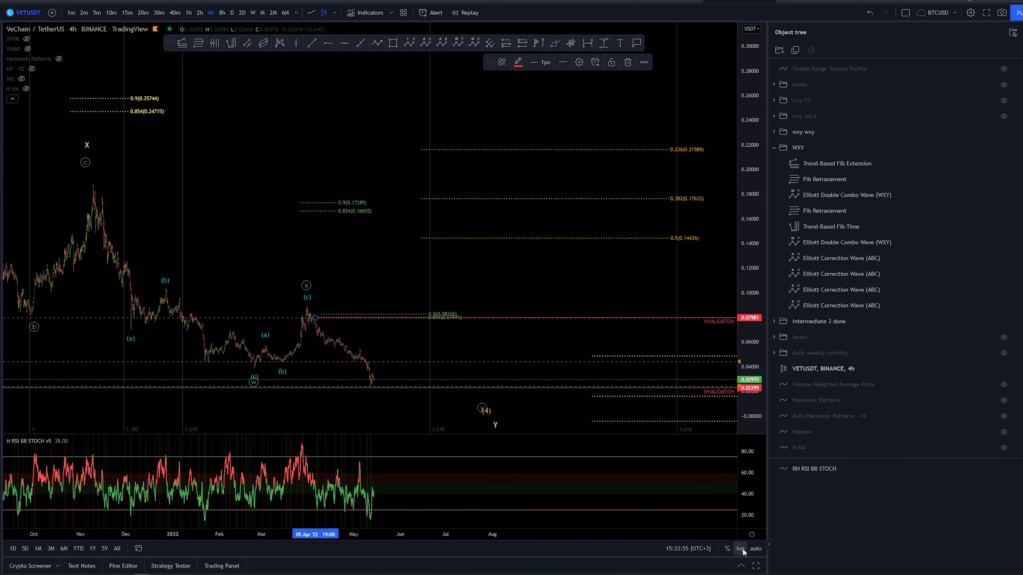
{"action": "left_click_drag", "start_coordinate": [744, 408], "coordinate": [744, 209]}
{"action": "scroll", "coordinate": [548, 382], "scroll_direction": "up", "scroll_amount": 1}
{"action": "left_click_drag", "start_coordinate": [521, 390], "coordinate": [530, 89]}
{"action": "scroll", "coordinate": [549, 180], "scroll_direction": "up", "scroll_amount": 2}
{"action": "scroll", "coordinate": [499, 112], "scroll_direction": "down", "scroll_amount": 1}
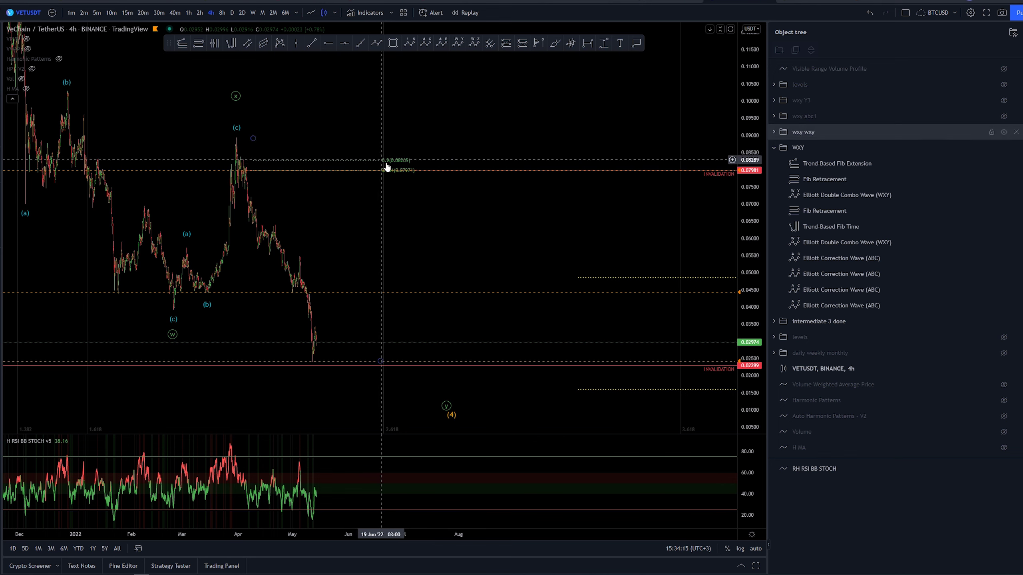
{"action": "right_click", "coordinate": [475, 320]}
{"action": "left_click", "coordinate": [454, 269]}
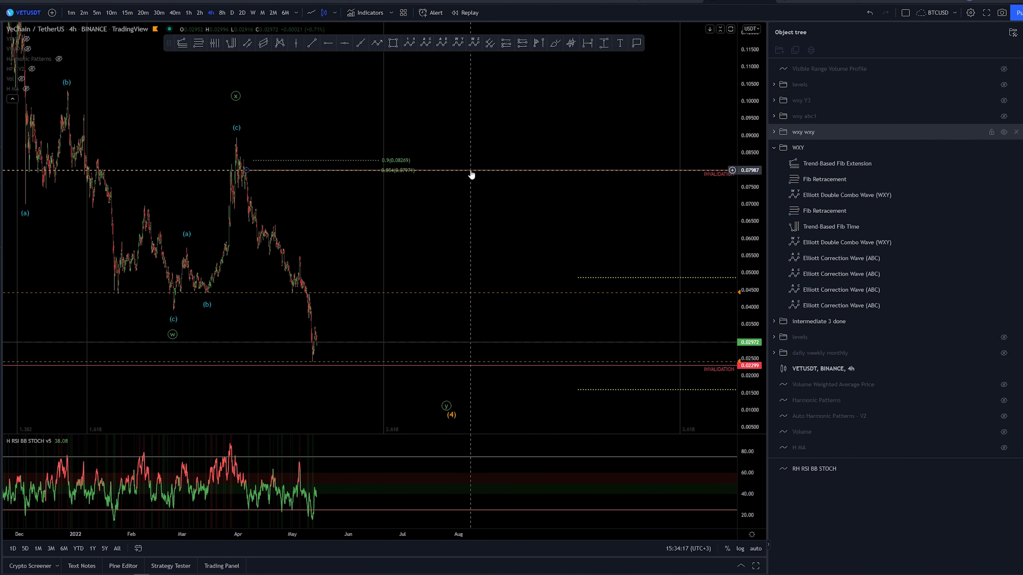
{"action": "left_click_drag", "start_coordinate": [446, 231], "coordinate": [616, 226]}
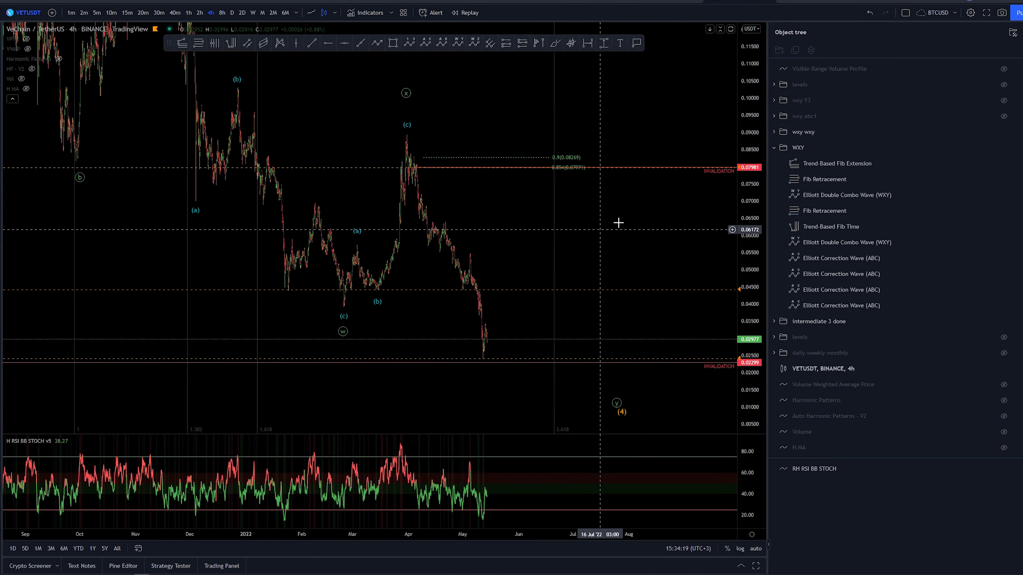
{"action": "scroll", "coordinate": [618, 226], "scroll_direction": "up", "scroll_amount": 5}
{"action": "left_click_drag", "start_coordinate": [753, 317], "coordinate": [754, 281]}
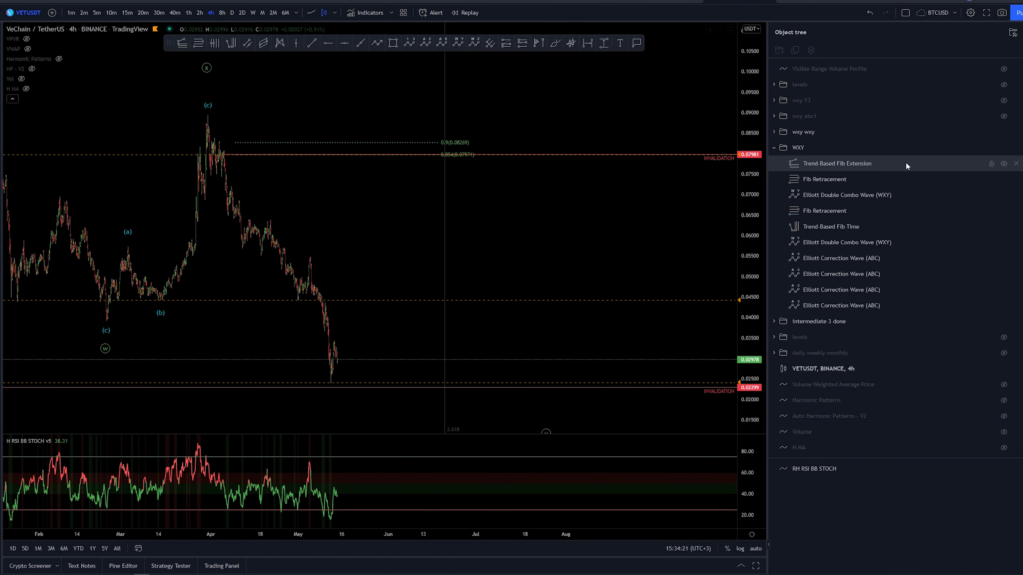
{"action": "left_click_drag", "start_coordinate": [572, 293], "coordinate": [564, 248]}
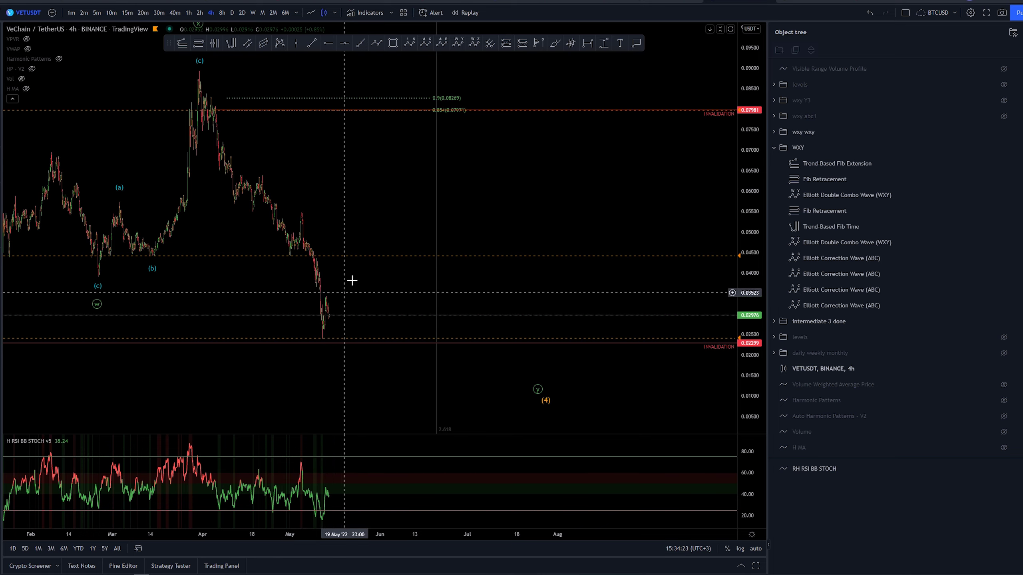
{"action": "scroll", "coordinate": [375, 178], "scroll_direction": "down", "scroll_amount": 5}
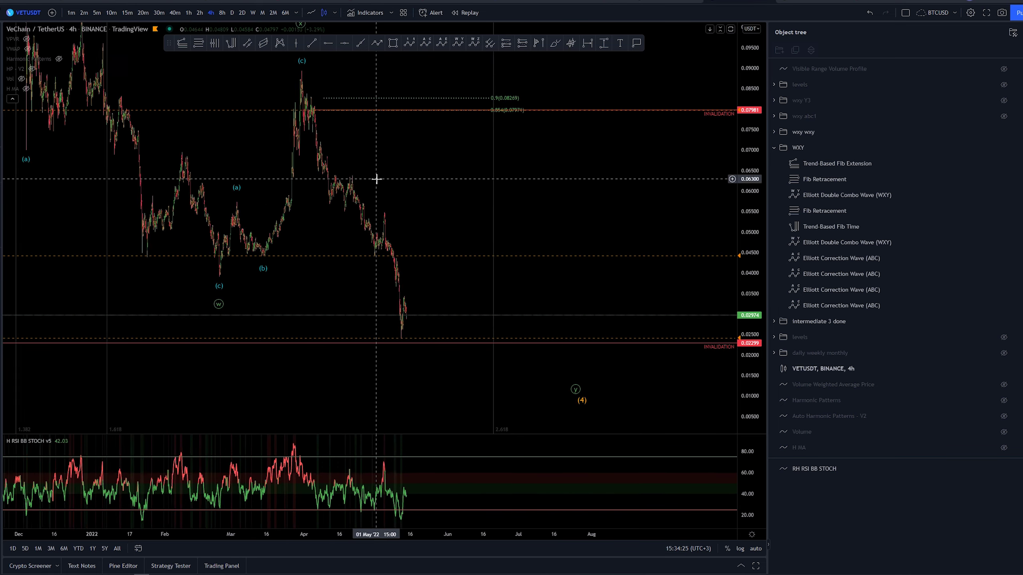
{"action": "left_click_drag", "start_coordinate": [750, 181], "coordinate": [750, 289]}
{"action": "scroll", "coordinate": [560, 228], "scroll_direction": "up", "scroll_amount": 4}
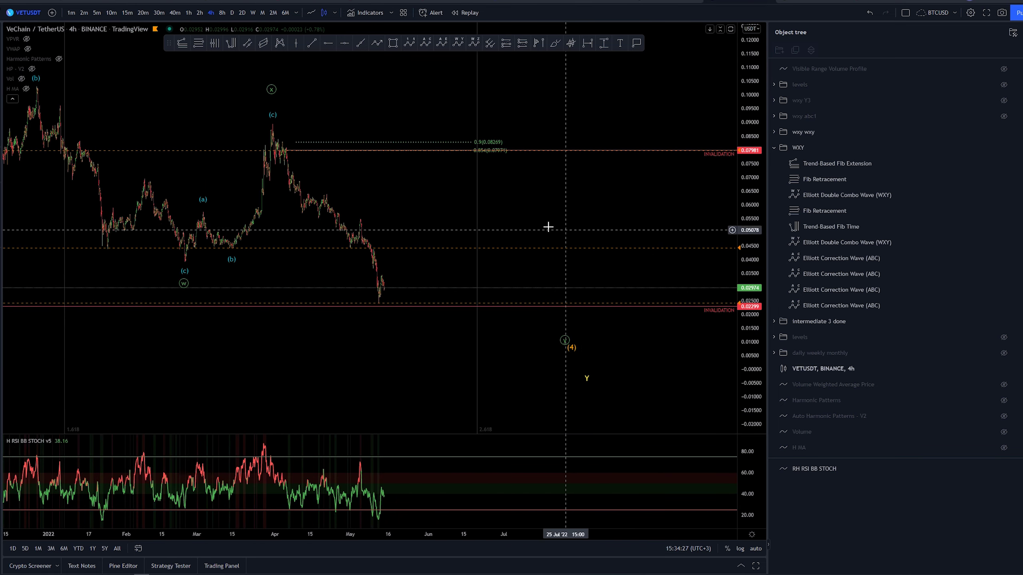
{"action": "left_click_drag", "start_coordinate": [527, 228], "coordinate": [577, 278]}
{"action": "left_click_drag", "start_coordinate": [742, 321], "coordinate": [743, 240]}
{"action": "scroll", "coordinate": [564, 284], "scroll_direction": "up", "scroll_amount": 3}
{"action": "left_click_drag", "start_coordinate": [557, 273], "coordinate": [605, 264]}
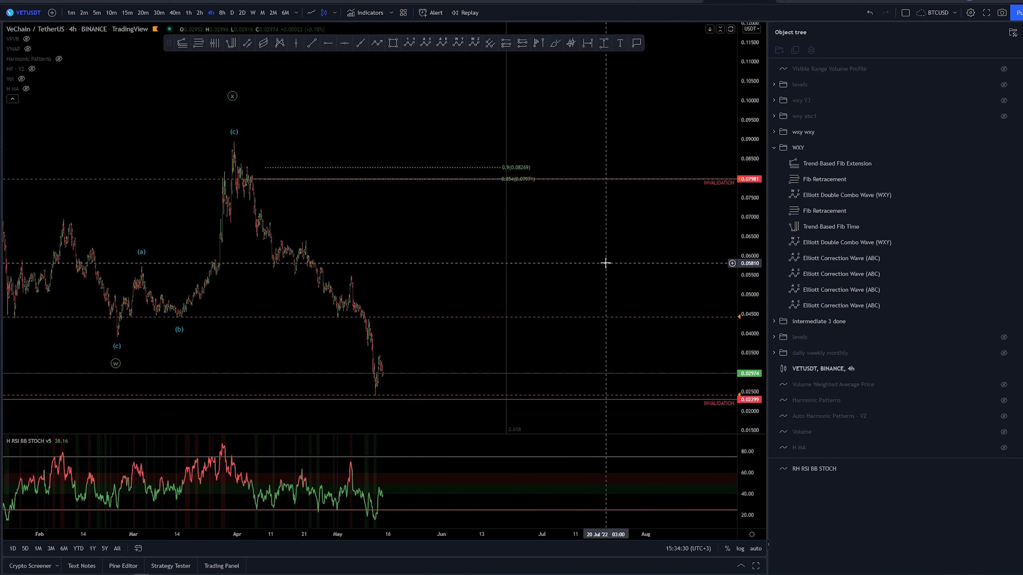
{"action": "left_click", "coordinate": [405, 46]}
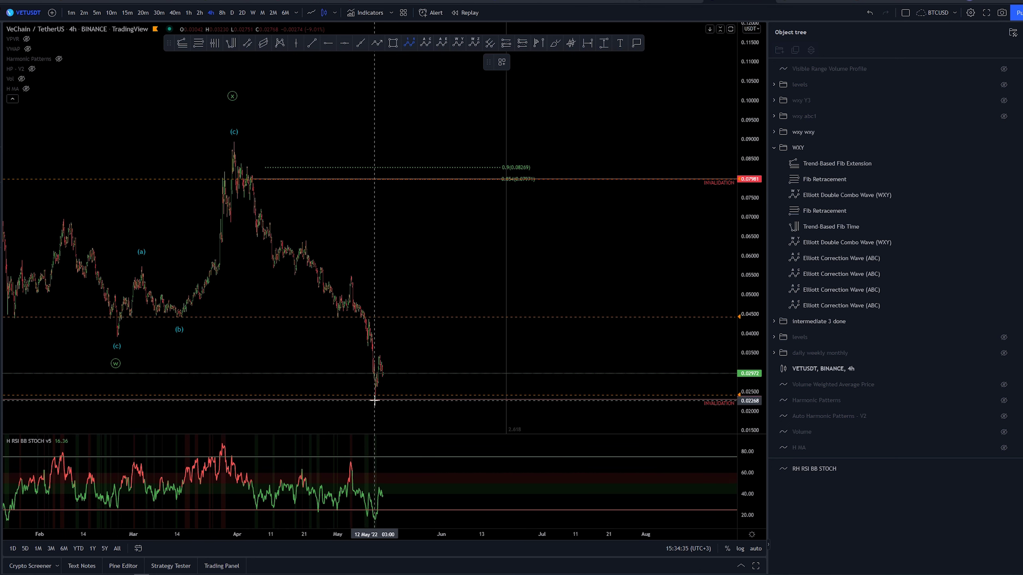
{"action": "key", "text": "Escape"}
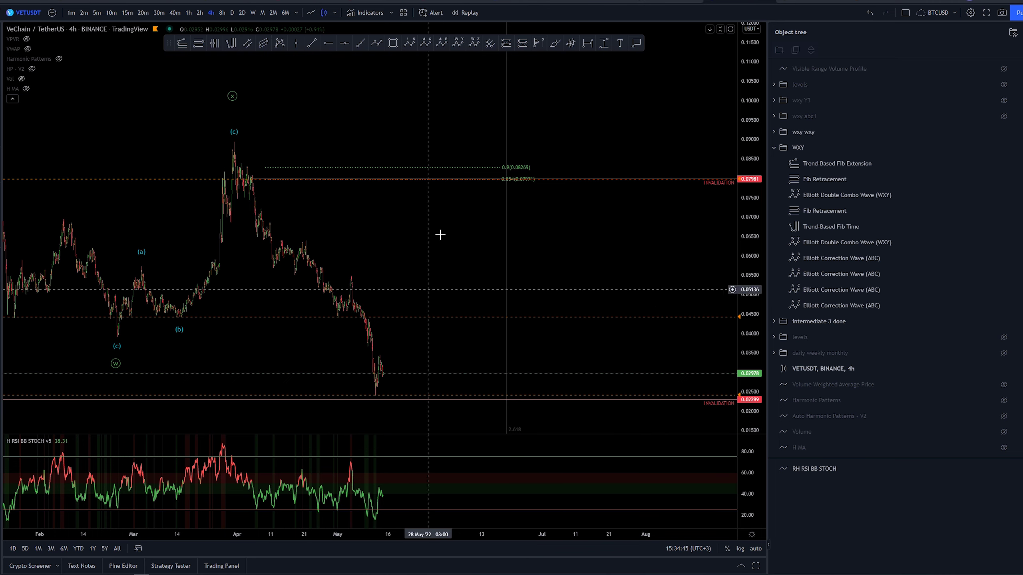
{"action": "scroll", "coordinate": [661, 220], "scroll_direction": "down", "scroll_amount": 2}
{"action": "scroll", "coordinate": [660, 220], "scroll_direction": "up", "scroll_amount": 2}
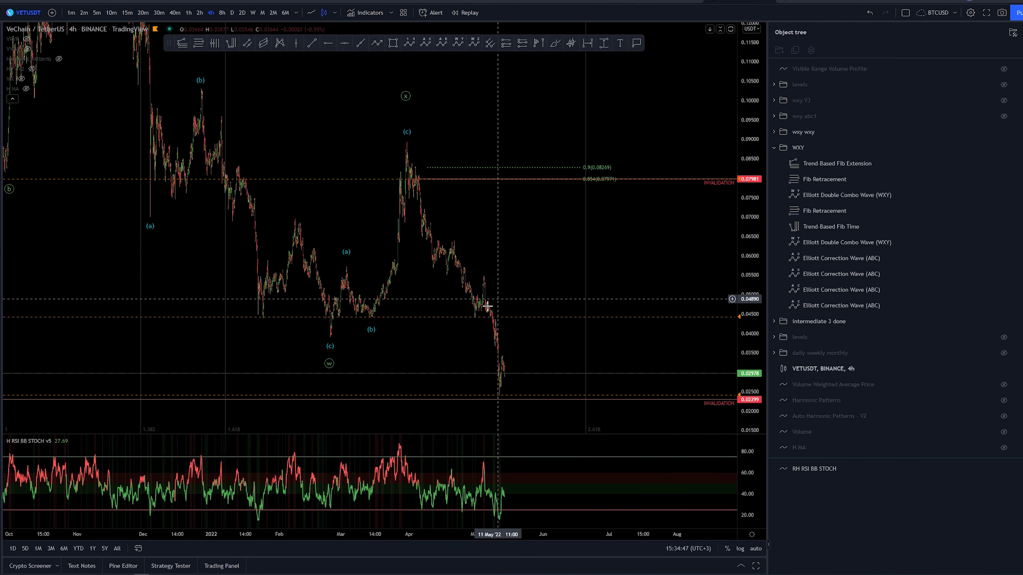
{"action": "scroll", "coordinate": [365, 245], "scroll_direction": "up", "scroll_amount": 2}
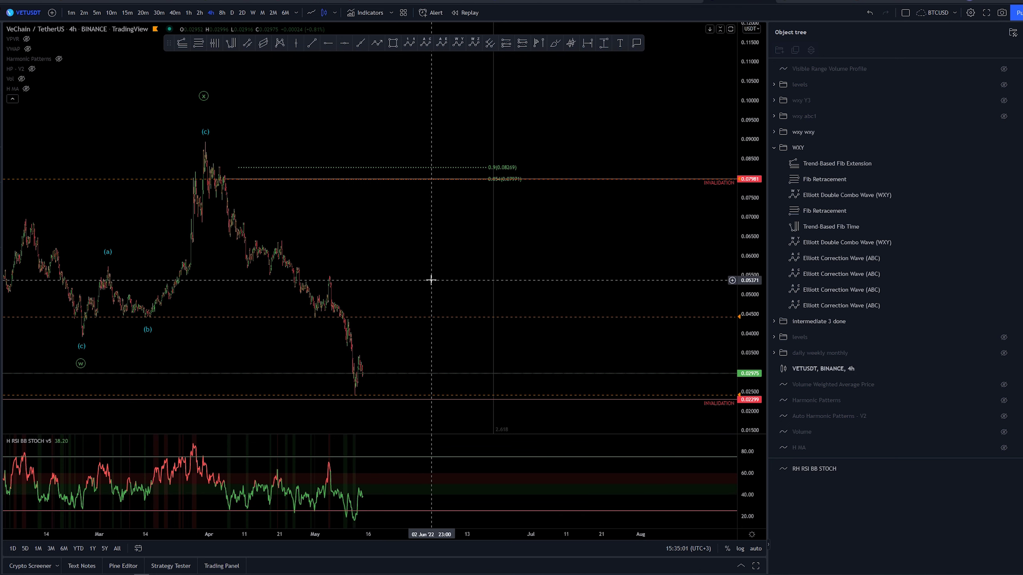
{"action": "scroll", "coordinate": [441, 267], "scroll_direction": "down", "scroll_amount": 5}
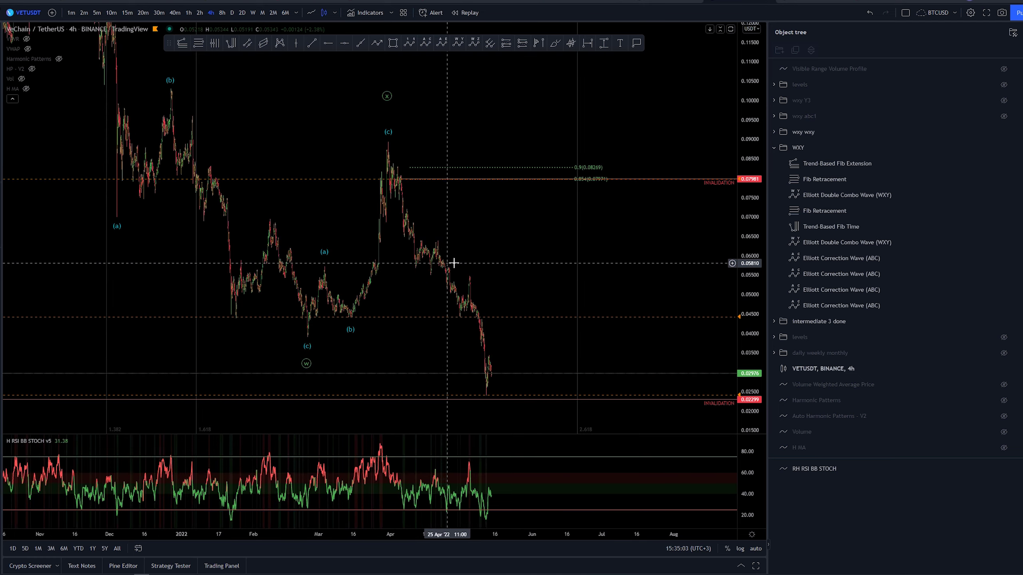
{"action": "scroll", "coordinate": [684, 354], "scroll_direction": "down", "scroll_amount": 5}
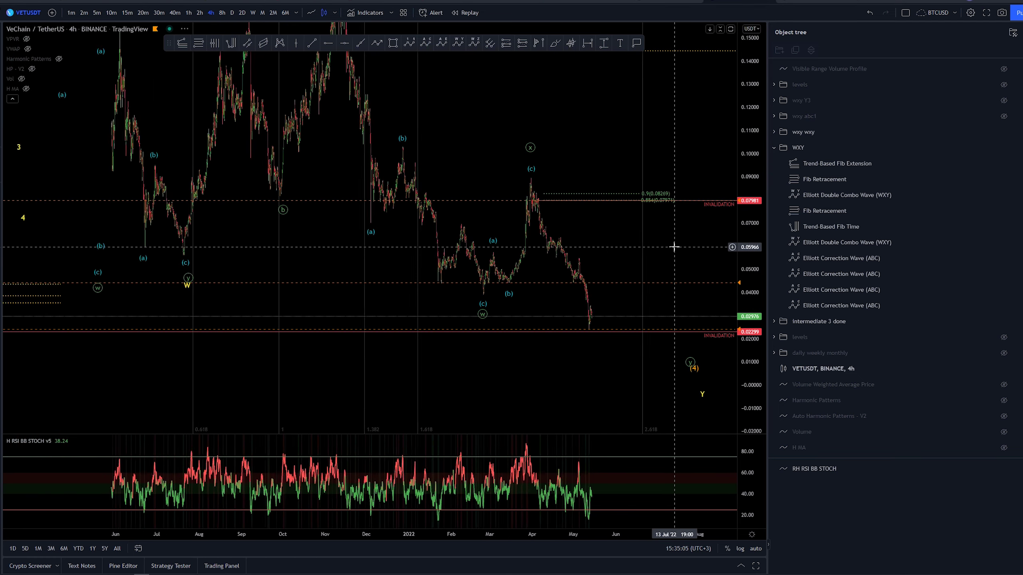
Put the 4h chart back on log scale and review the W-X-Y labels and Fibonacci extension targets
{"action": "left_click", "coordinate": [740, 548]}
{"action": "left_click_drag", "start_coordinate": [629, 258], "coordinate": [569, 267]}
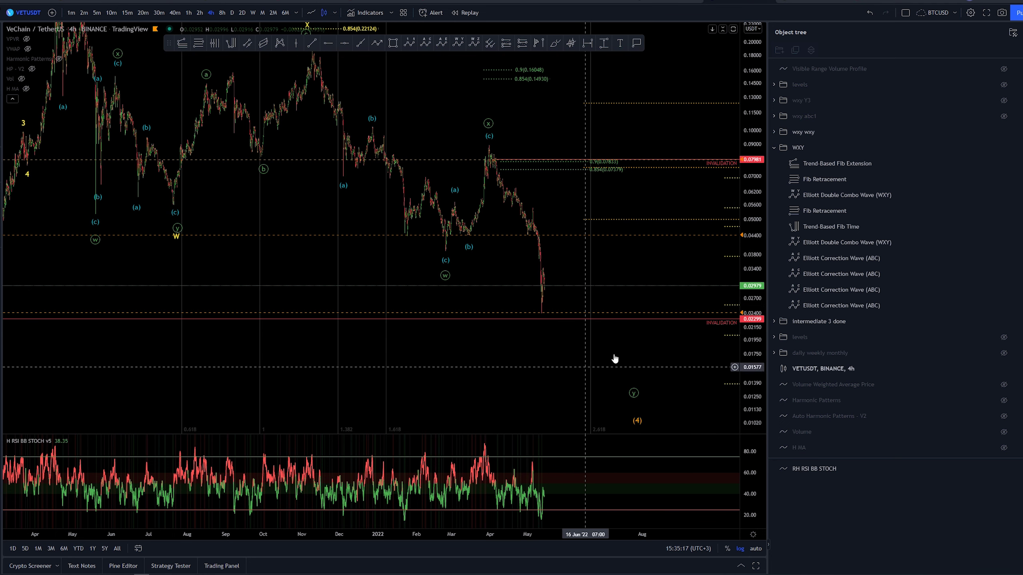
{"action": "left_click_drag", "start_coordinate": [595, 294], "coordinate": [502, 336]}
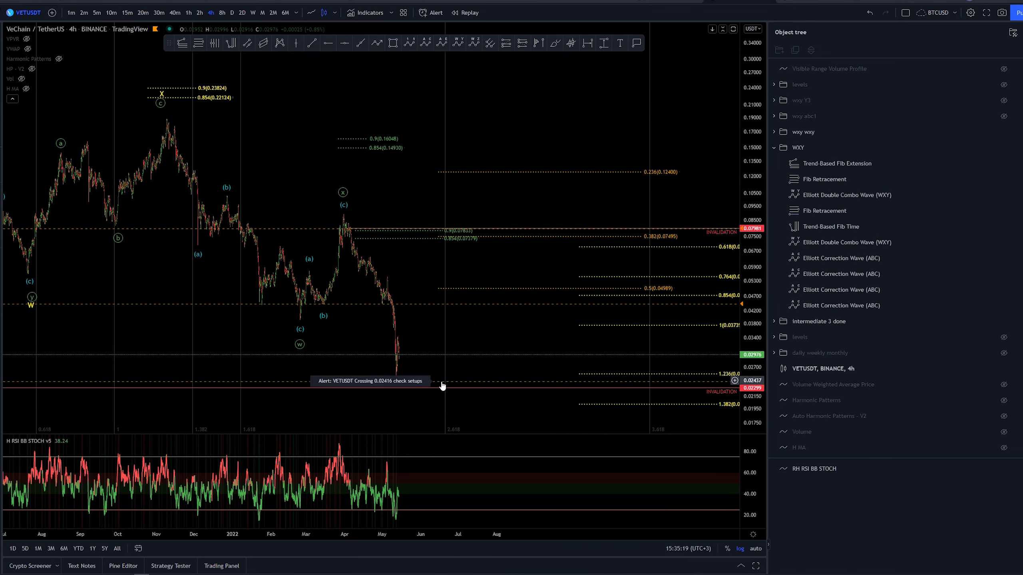
{"action": "left_click_drag", "start_coordinate": [541, 85], "coordinate": [561, 113]}
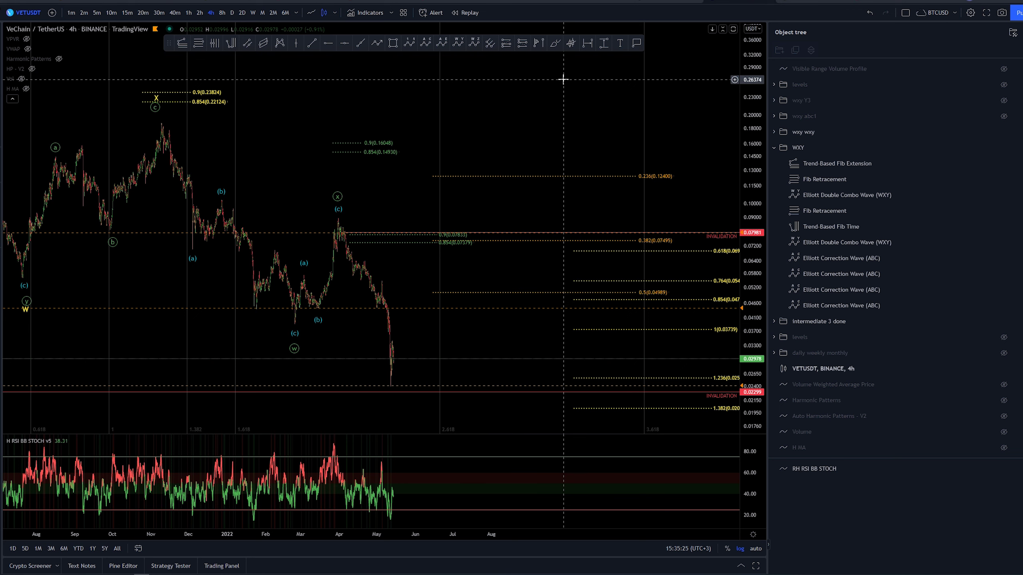
{"action": "left_click_drag", "start_coordinate": [560, 83], "coordinate": [638, 130]}
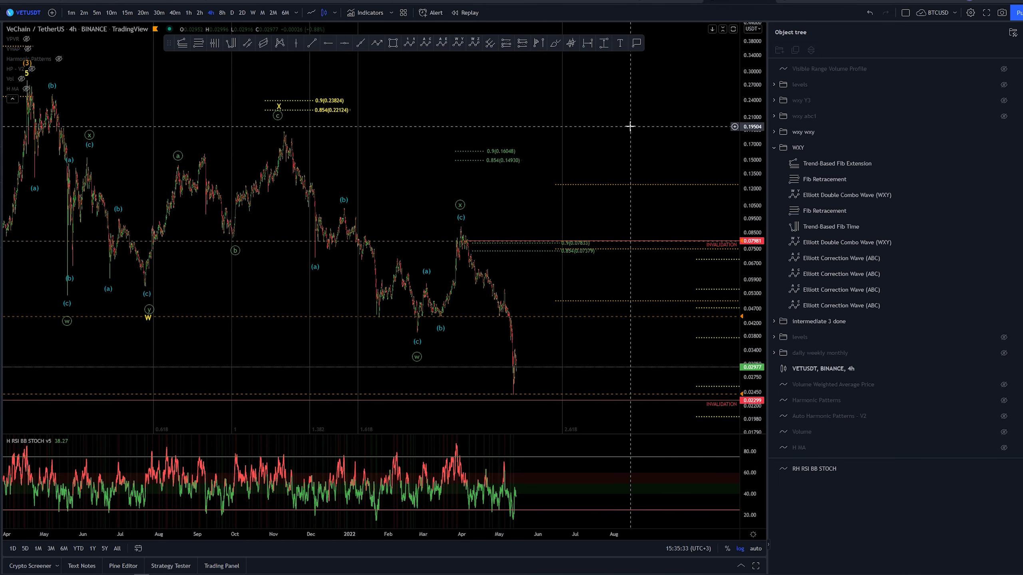